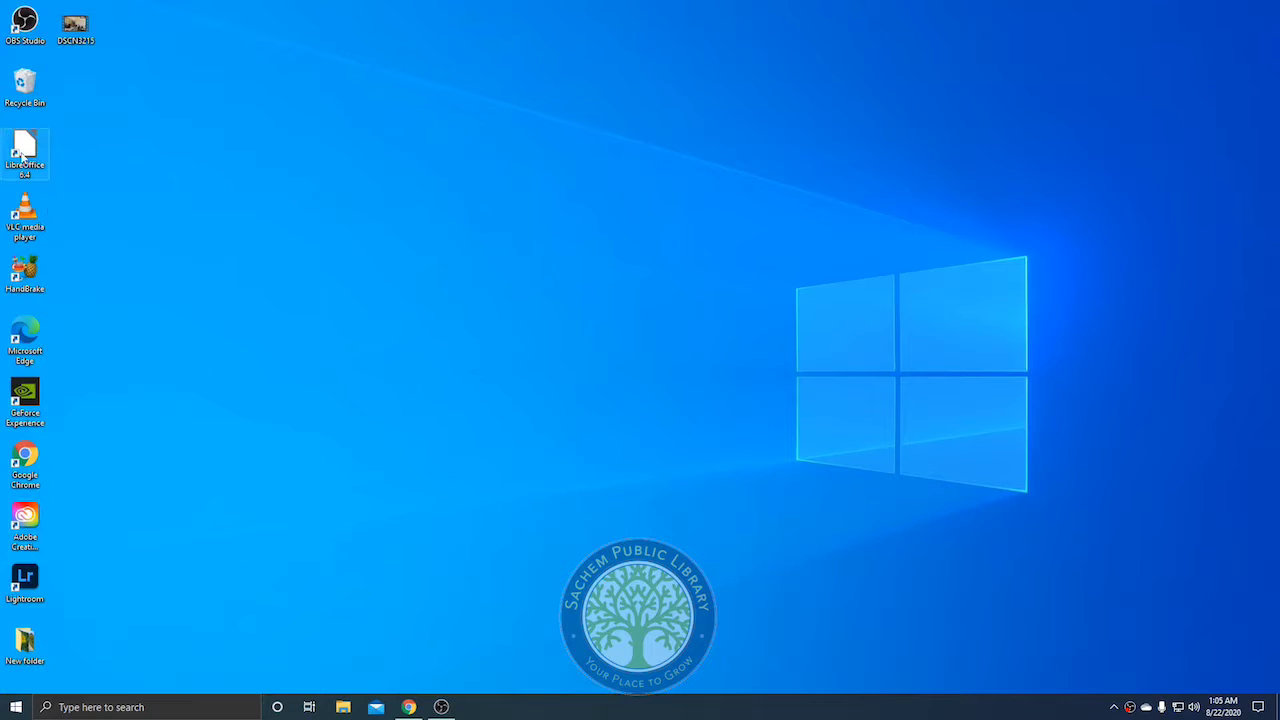
Search Windows for Adobe and launch Adobe Premiere Pro 2020
left_click(172, 707)
type("adobe")
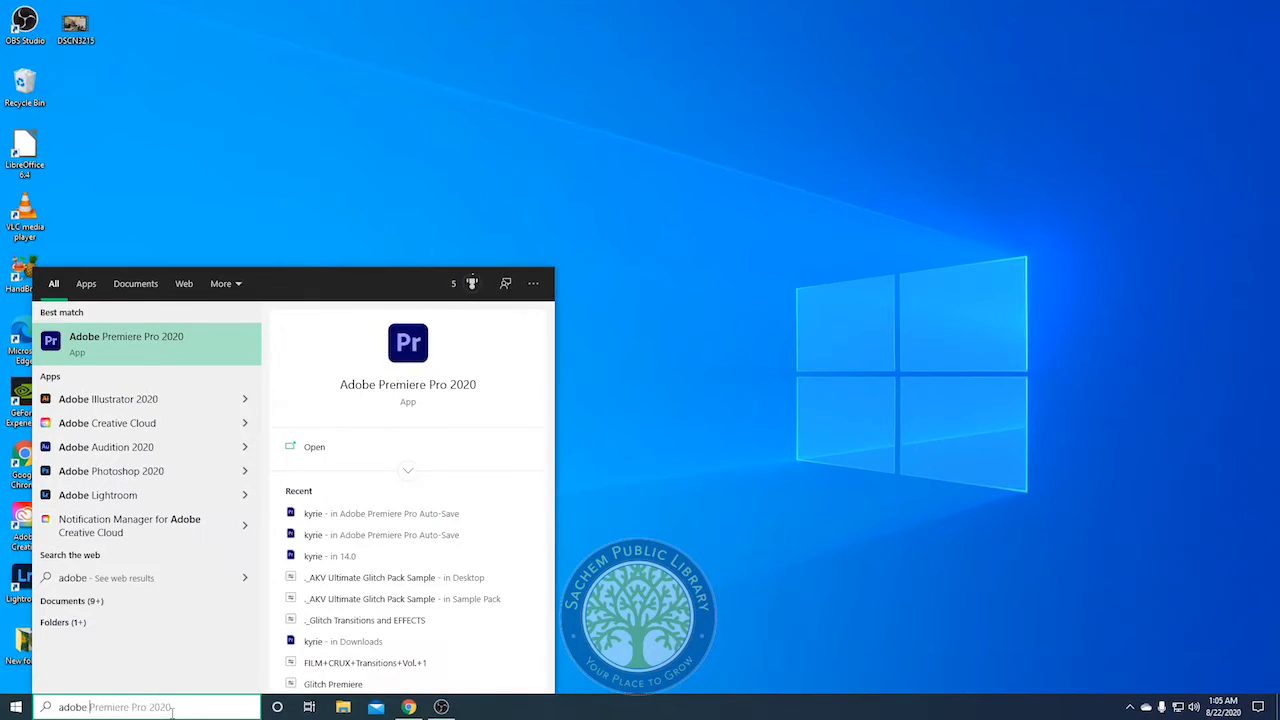
key("Return")
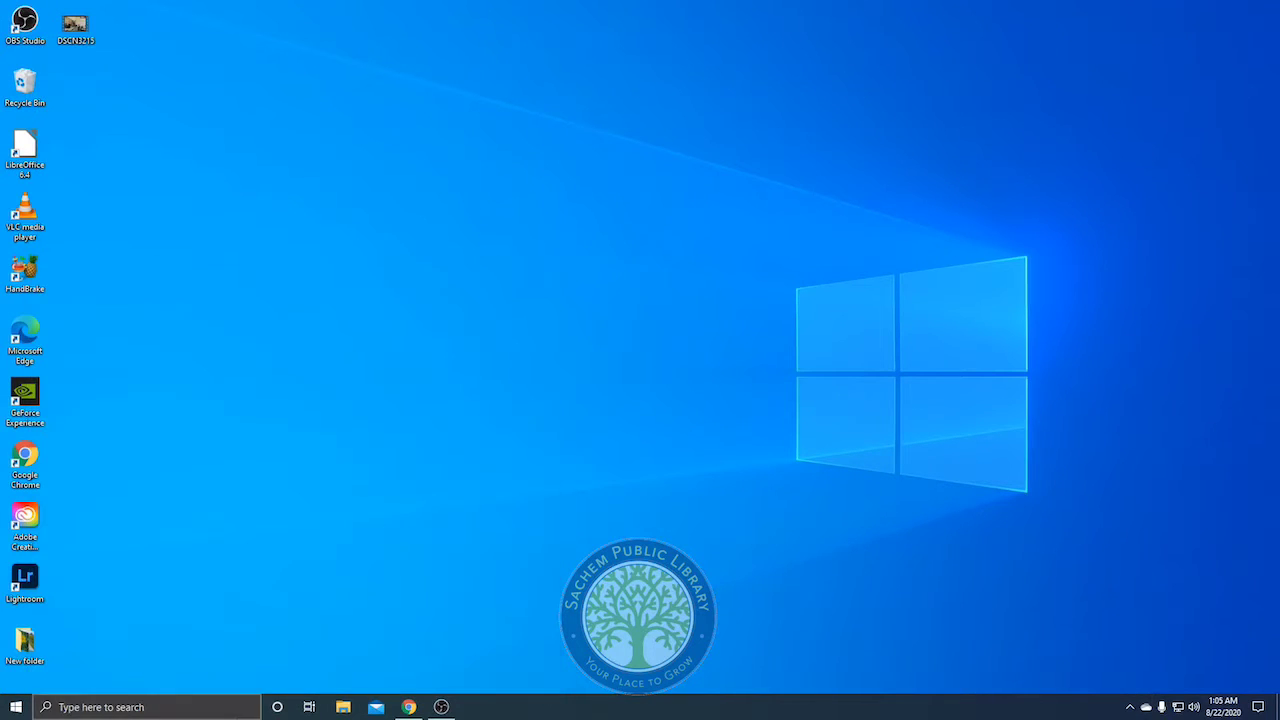
left_click(212, 707)
type("ado")
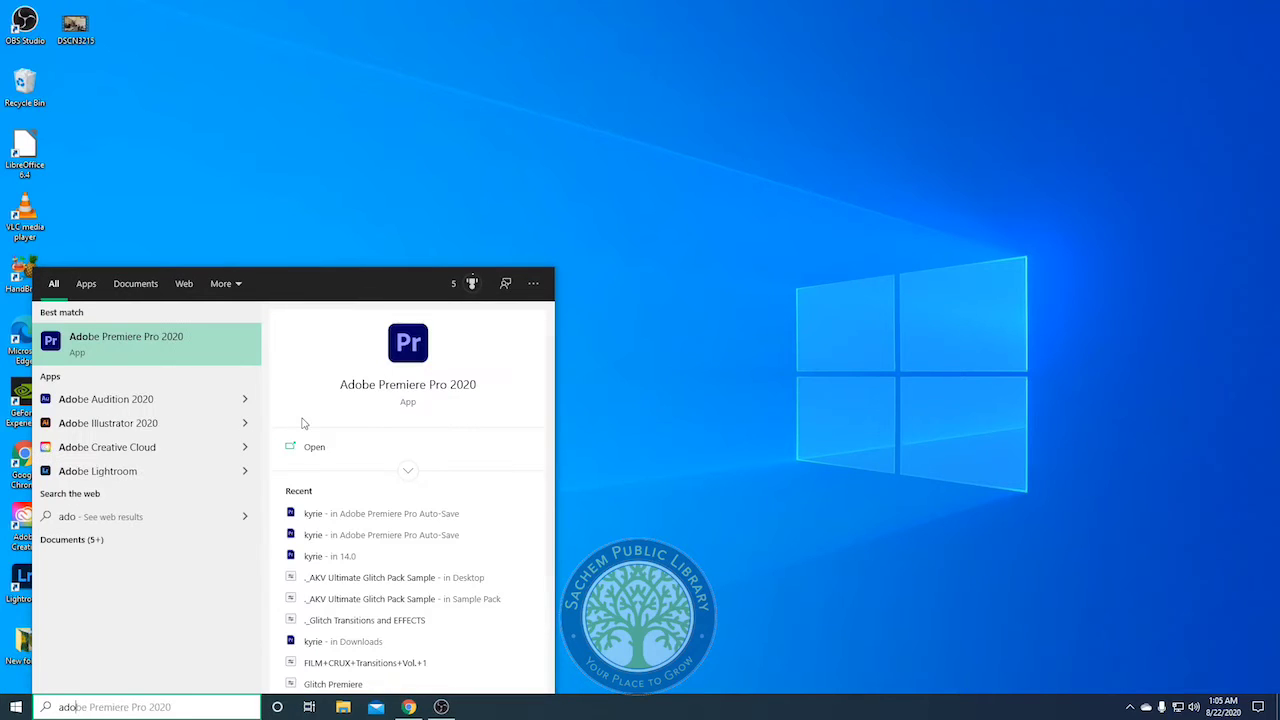
key("Return")
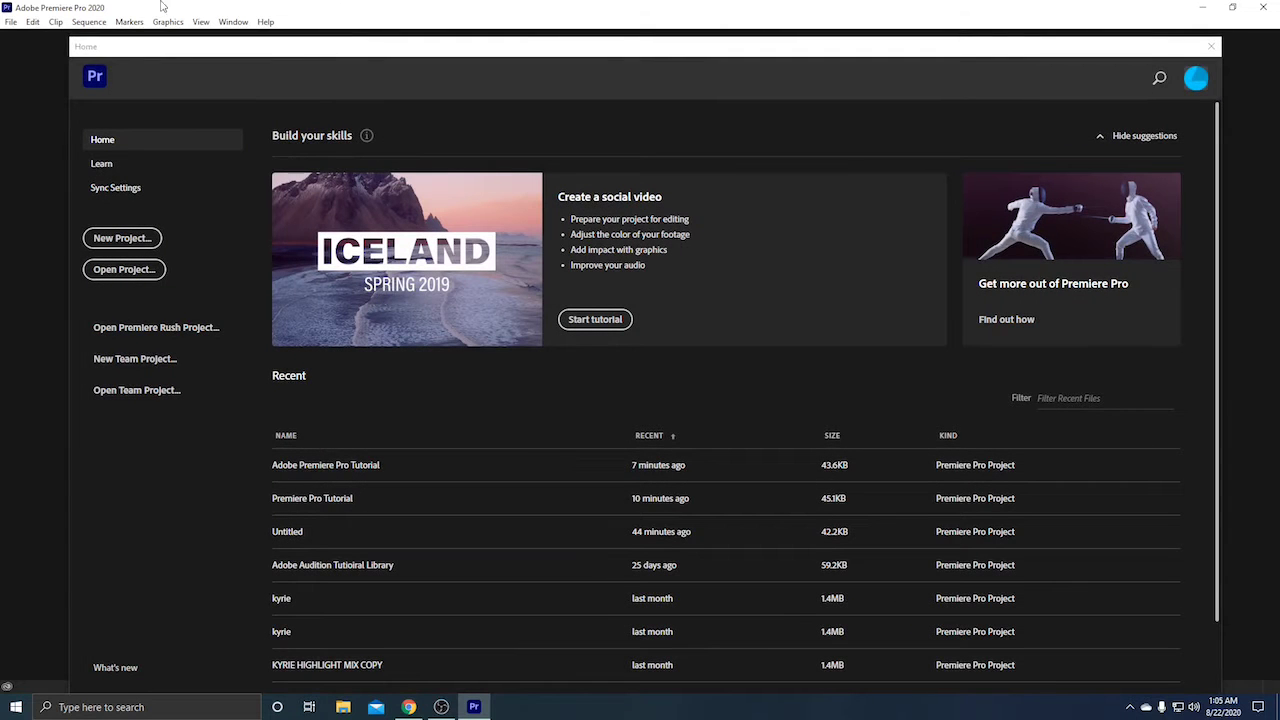
Start a new project and name it Adobe Premiere Pro Tutorial
left_click(113, 240)
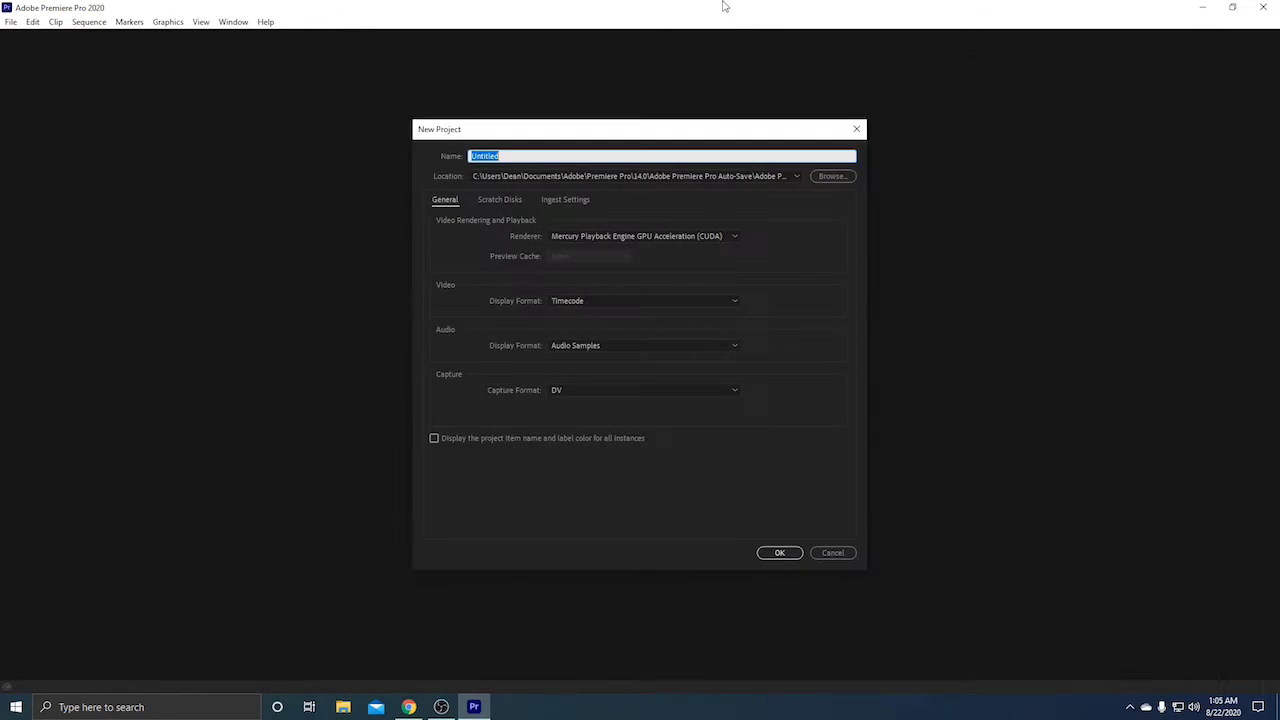
type("Adobe Premiere Pro Tutorial")
left_click(838, 175)
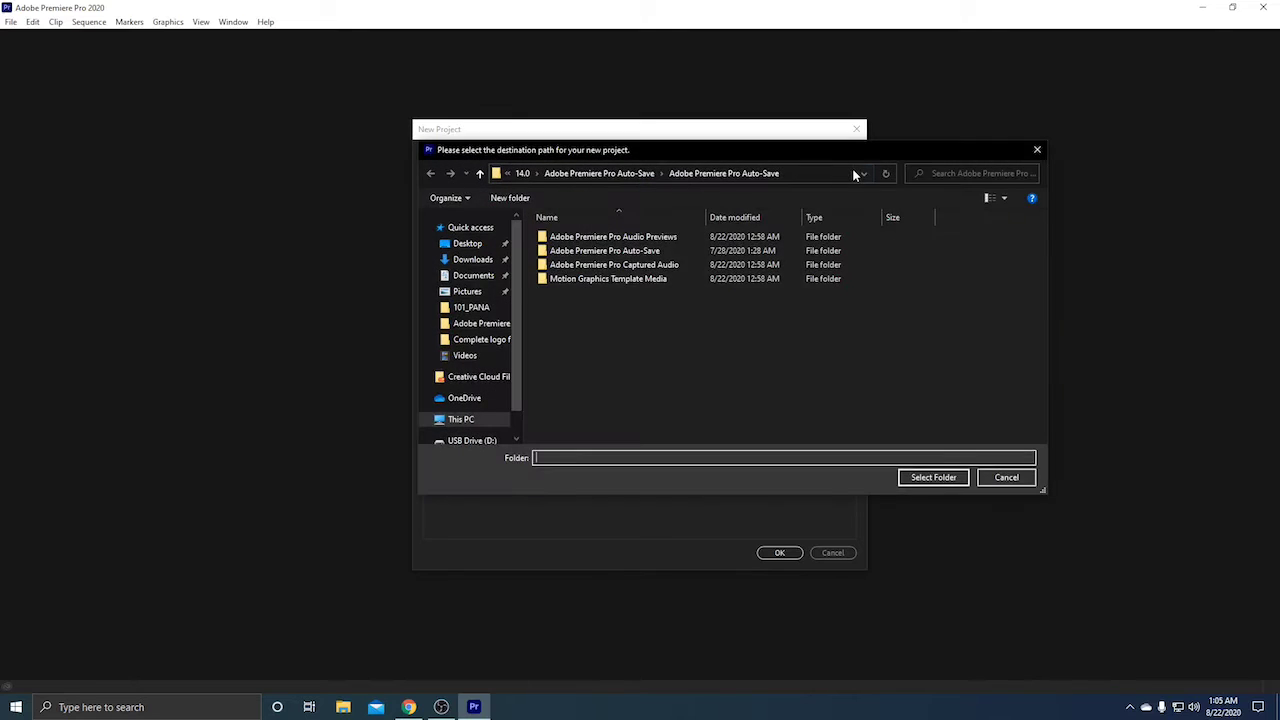
left_click(477, 247)
left_click(481, 266)
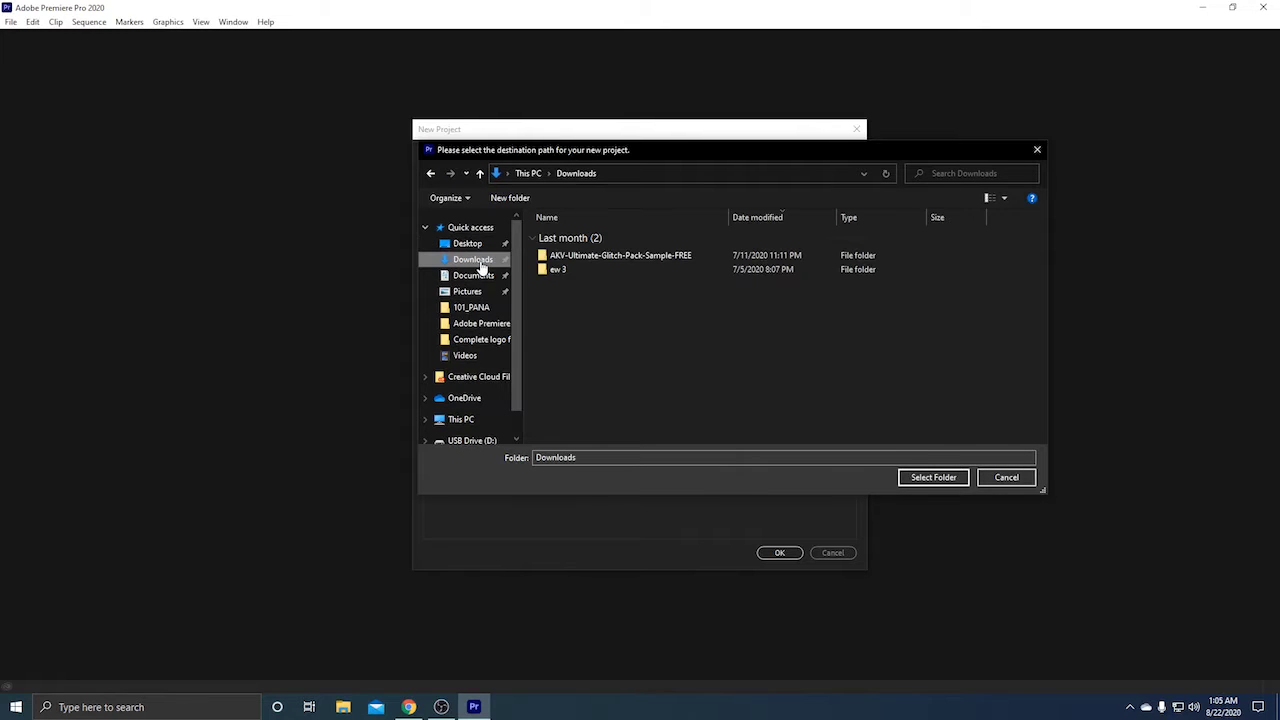
left_click(482, 278)
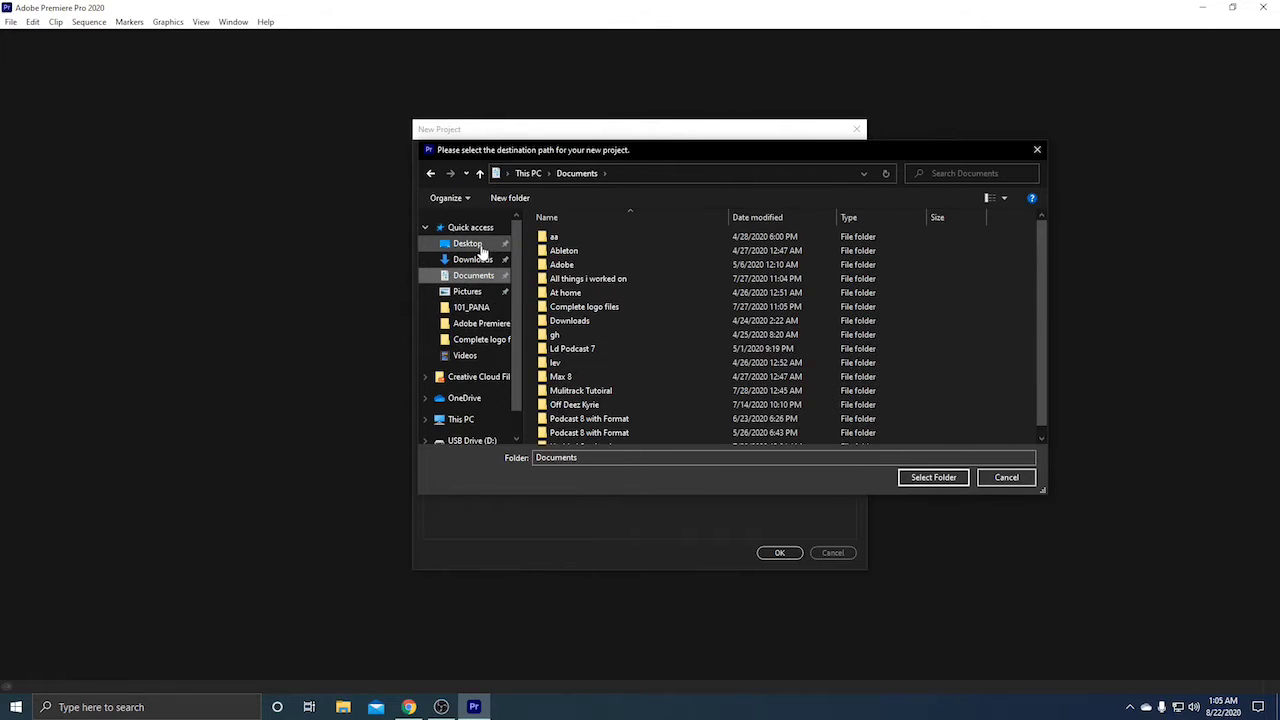
left_click(1015, 478)
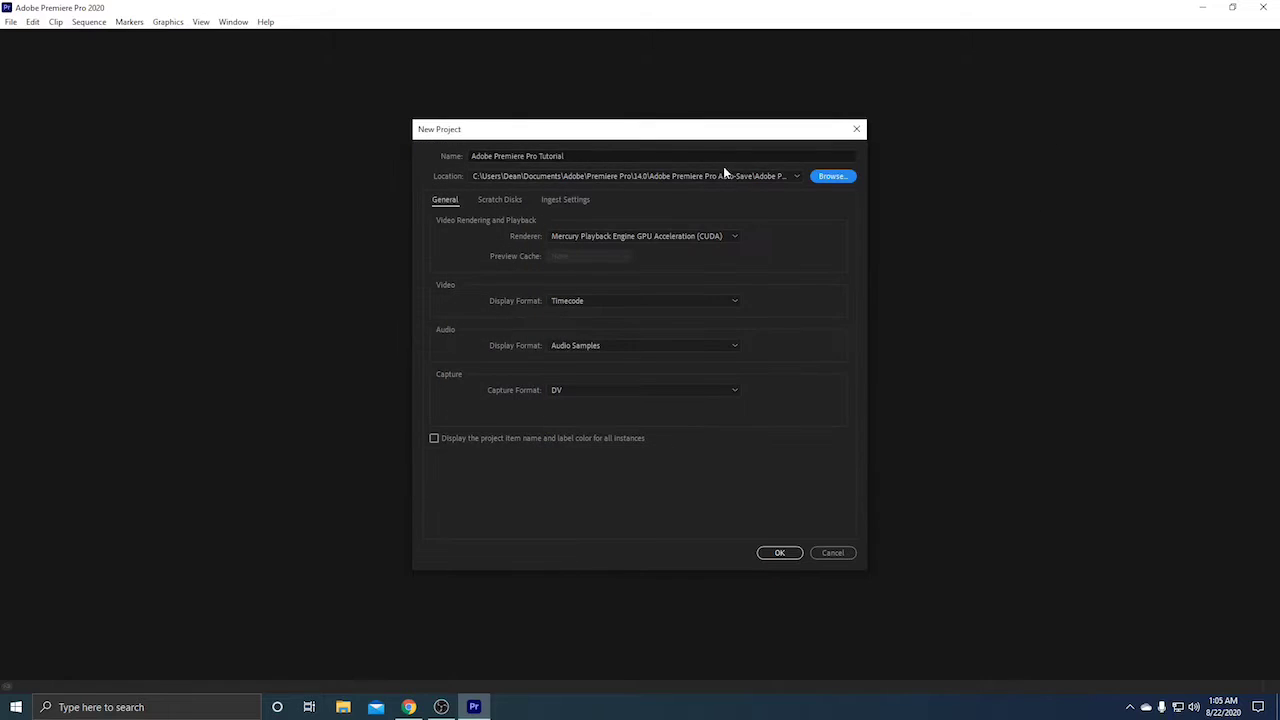
Create the project in the preset location, overwriting the existing project of the same name
left_click(775, 552)
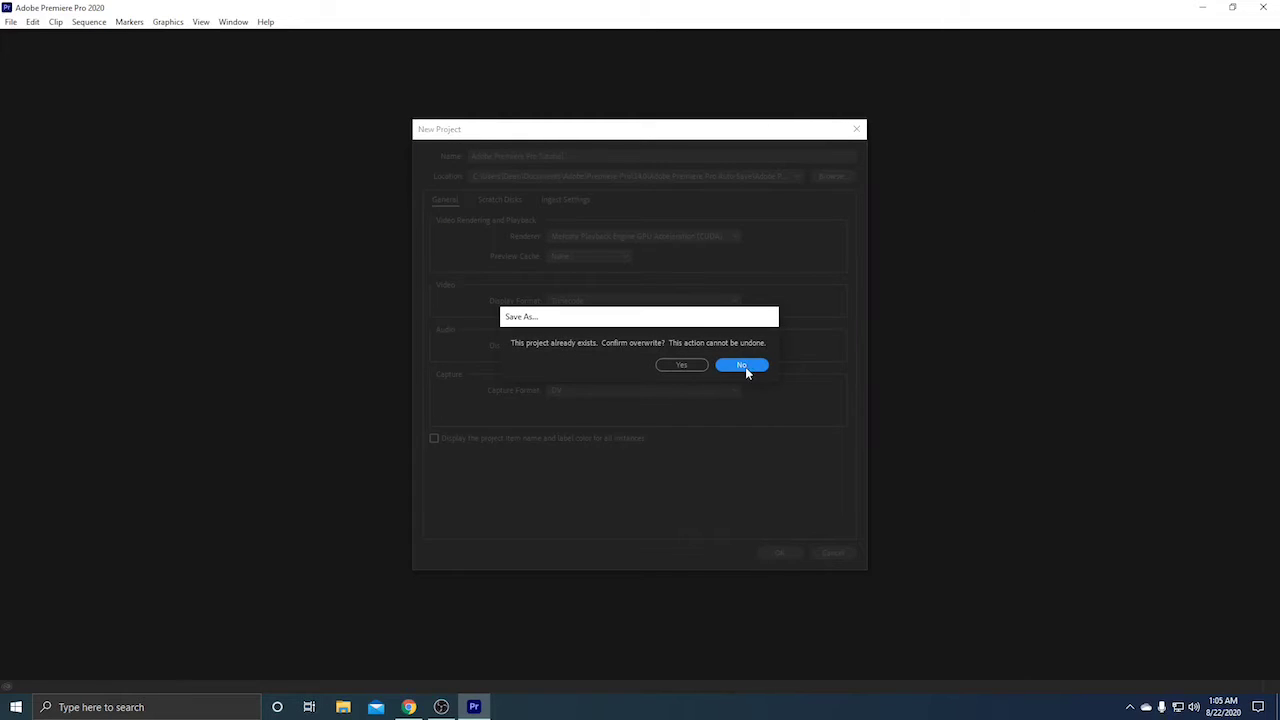
left_click(684, 365)
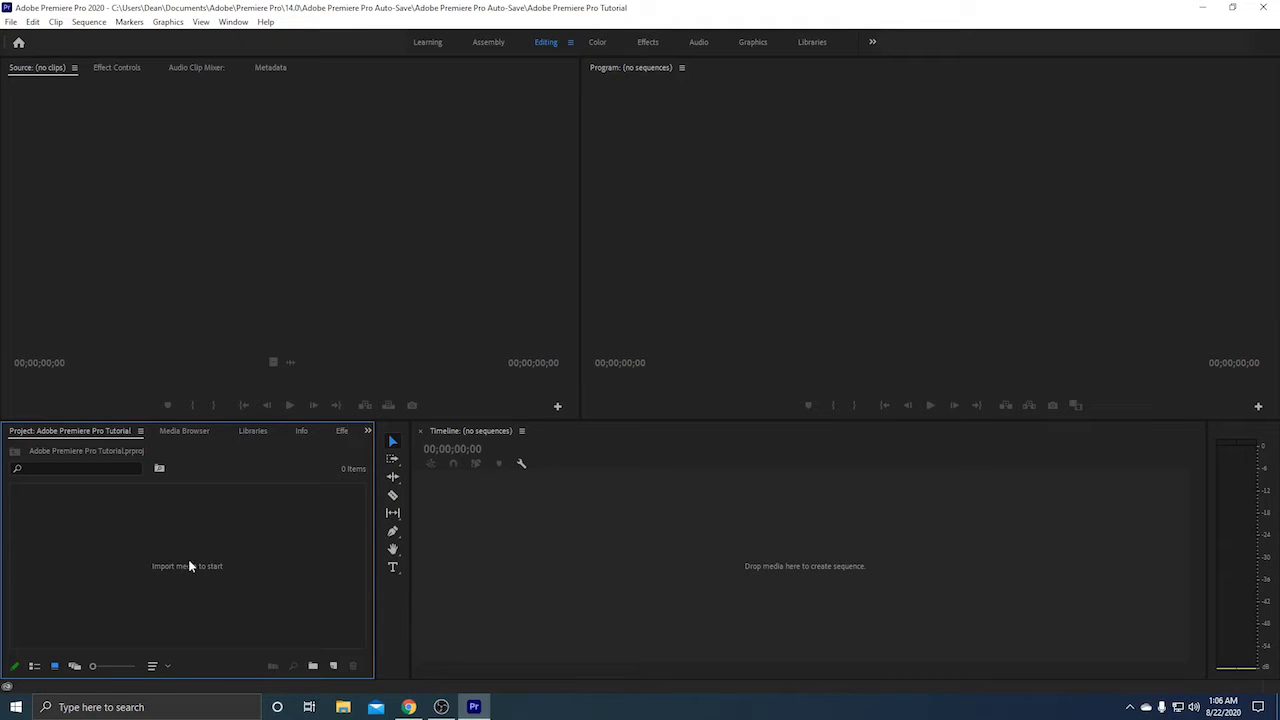
Bring the DSCN3215 video from the Desktop folder in File Explorer into the project's media, and close File Explorer
left_click(343, 708)
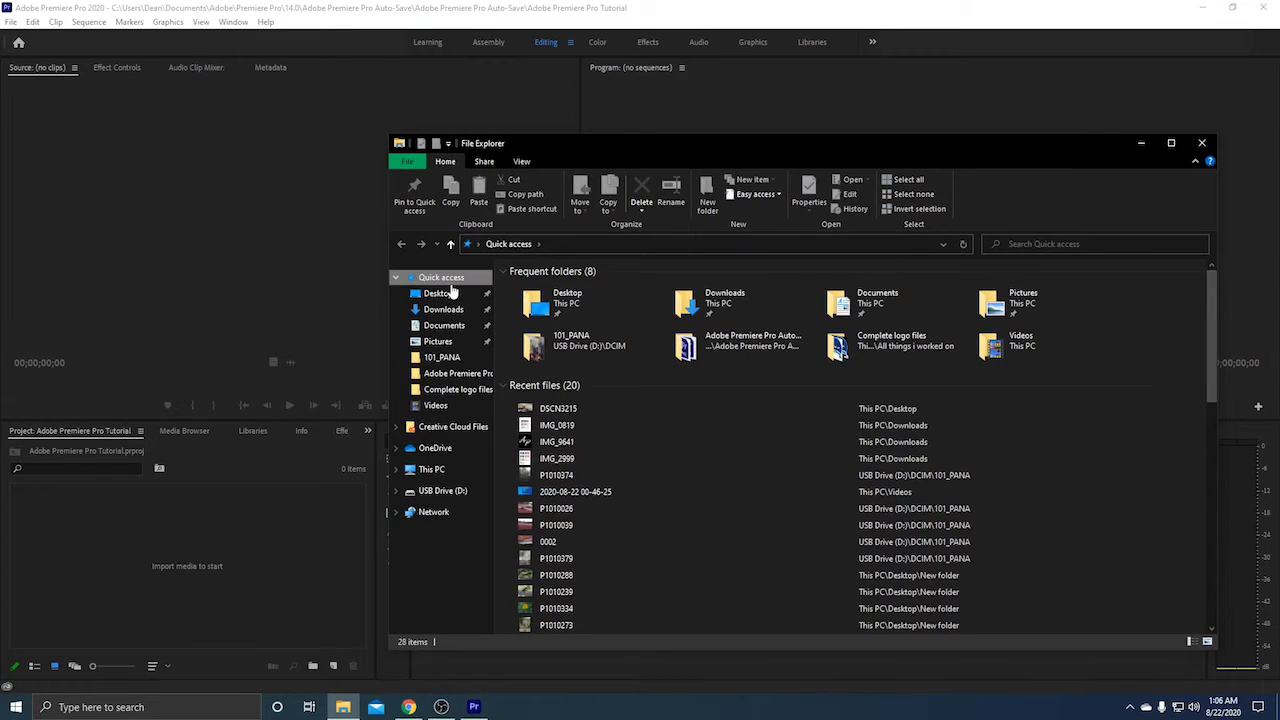
left_click(445, 293)
left_click_drag(548, 287, 163, 580)
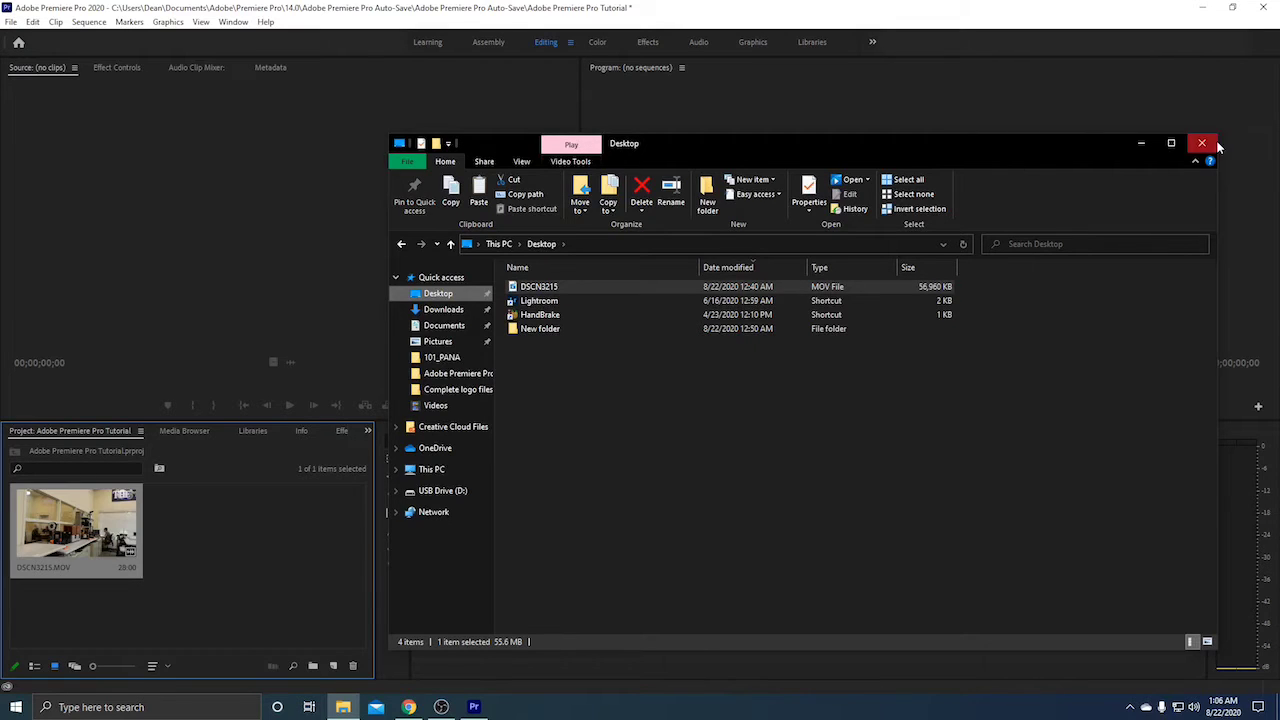
left_click(1201, 142)
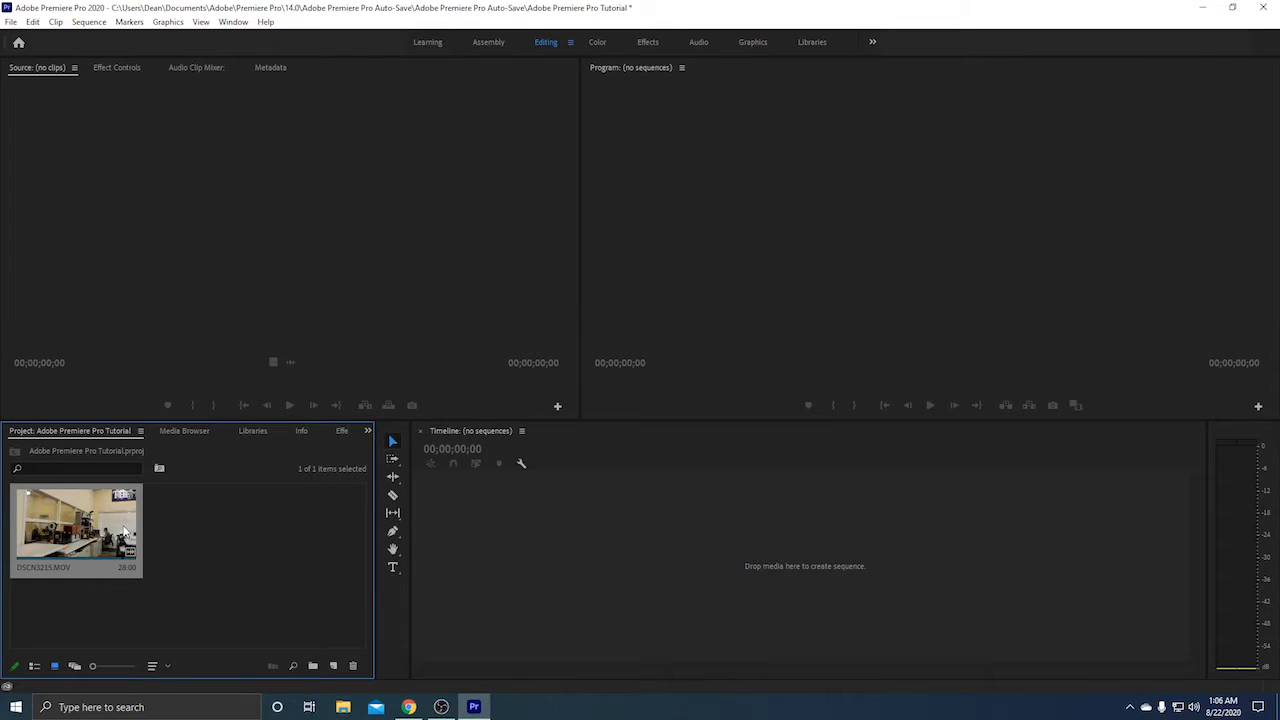
Remove the DSCN3215.MOV clip from the project's media
left_click(345, 707)
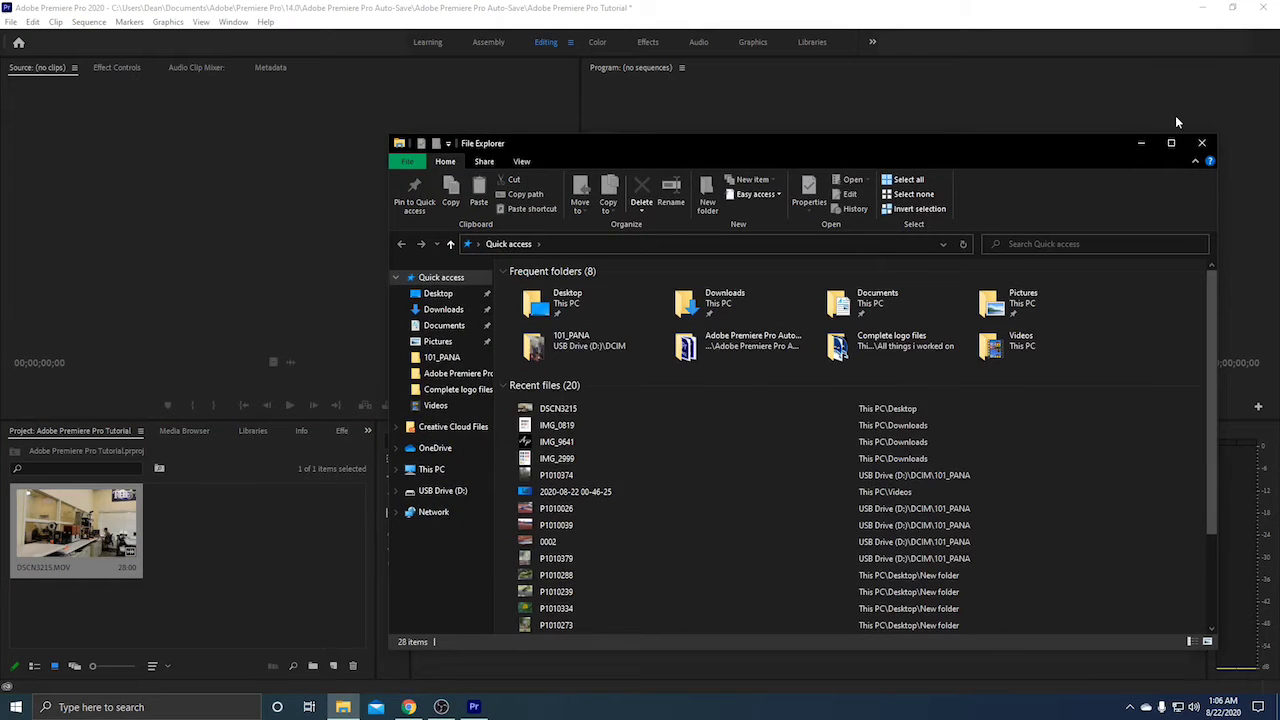
left_click(1203, 145)
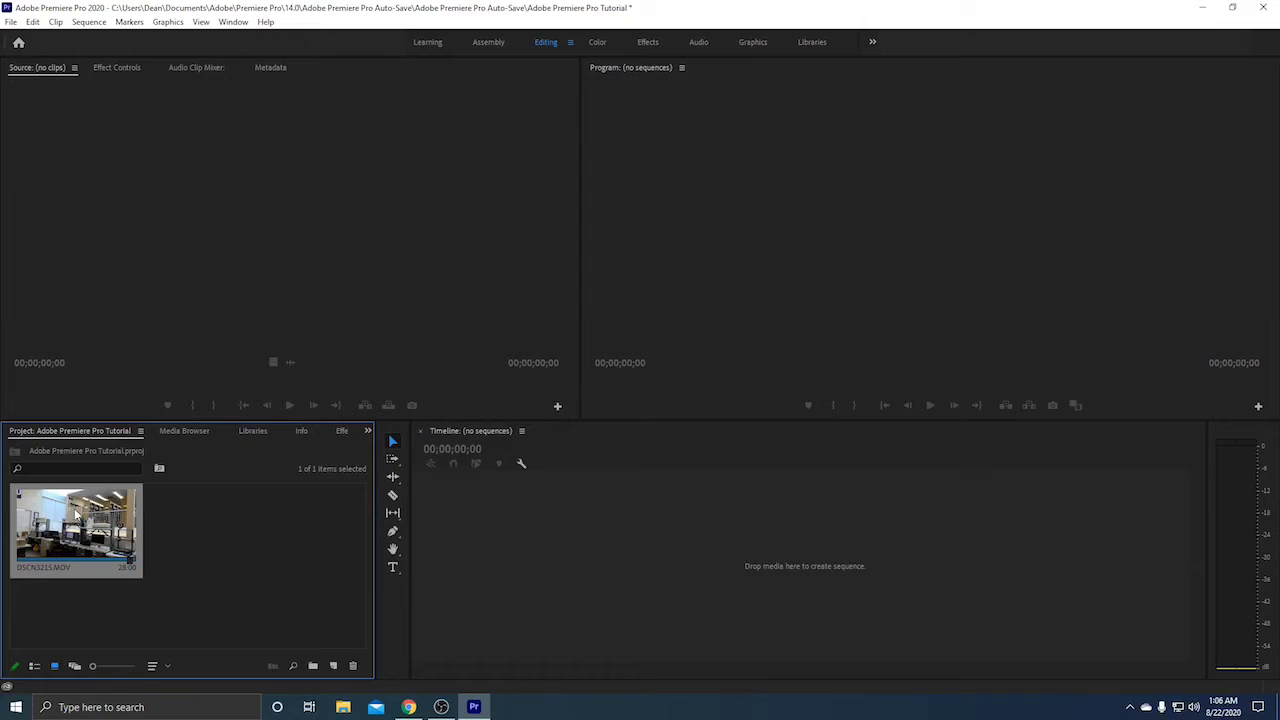
key("Delete")
Import the DSCN3215 video from the Desktop through the Import dialog
double_click(196, 566)
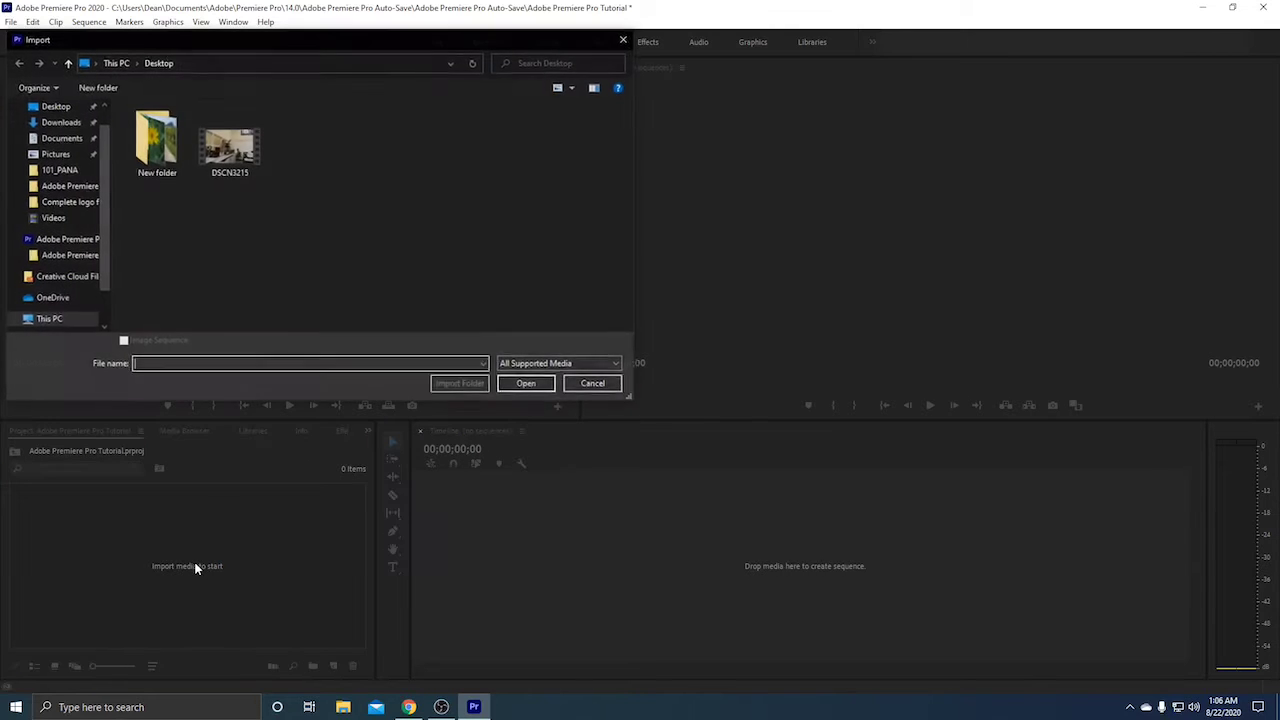
left_click(55, 106)
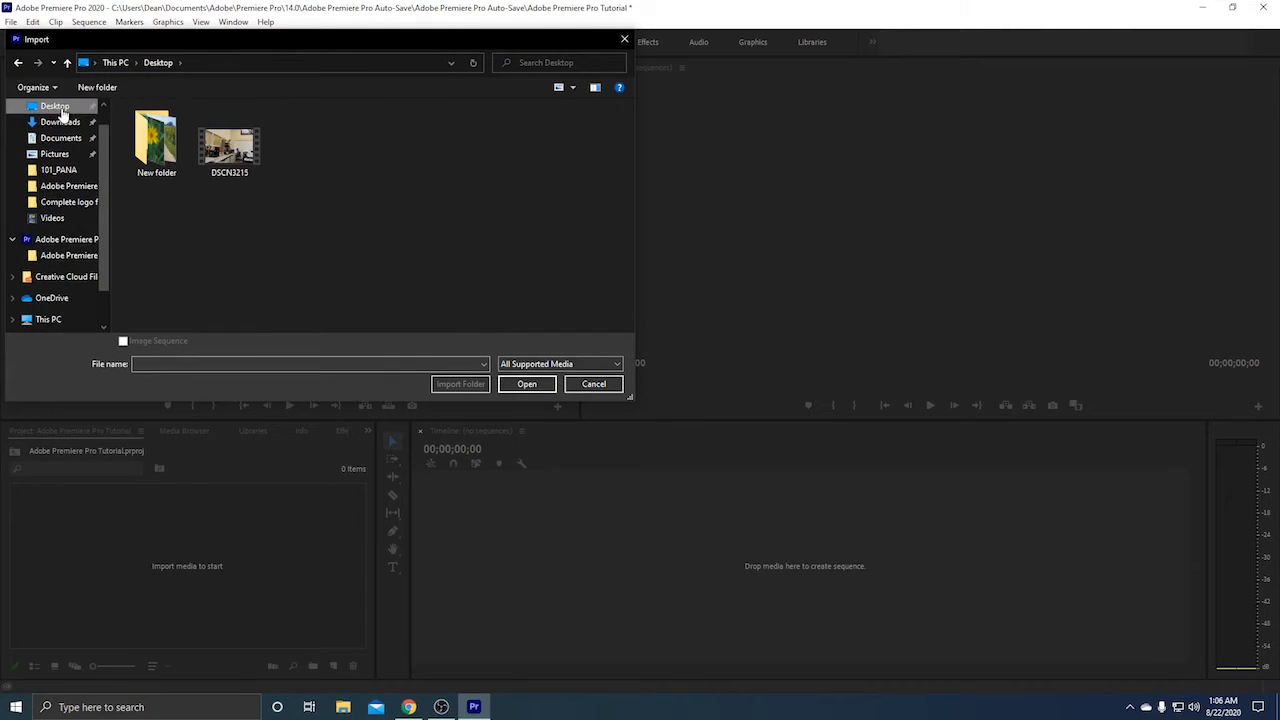
left_click(229, 145)
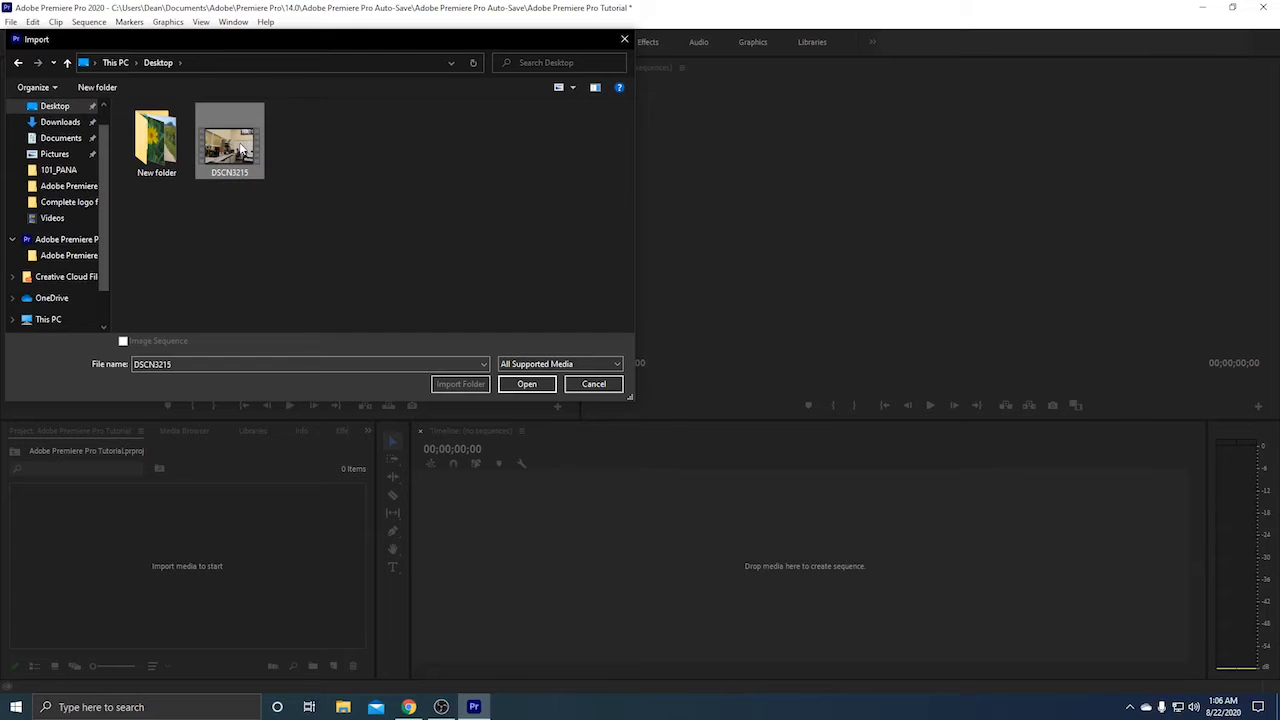
left_click(509, 382)
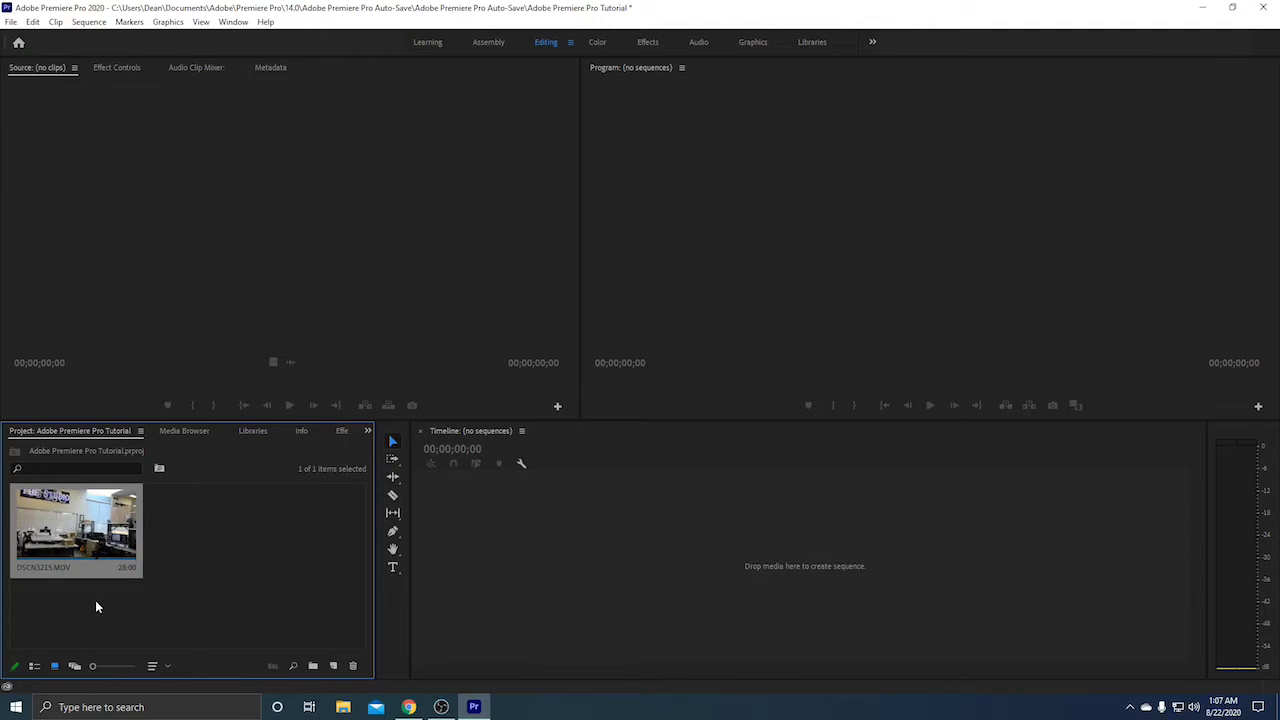
Open the DSCN3215.MOV clip in the Source Monitor and play it from near its beginning
left_click(231, 527)
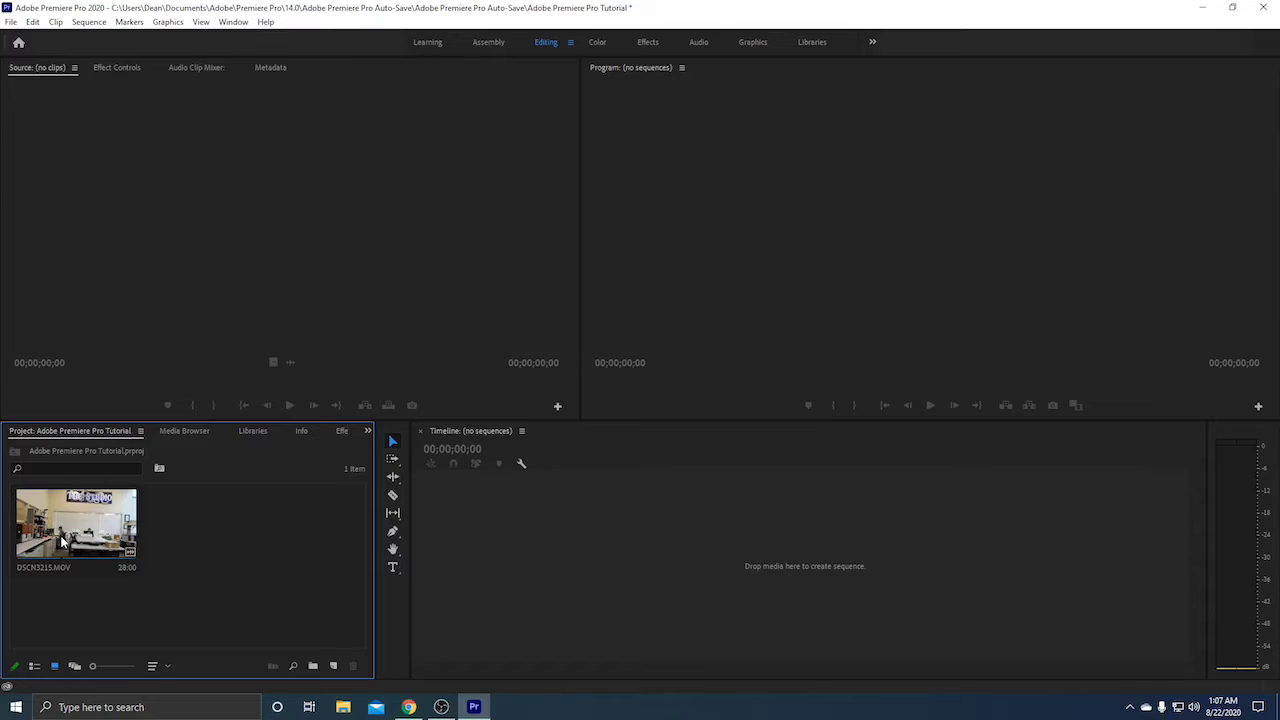
double_click(93, 533)
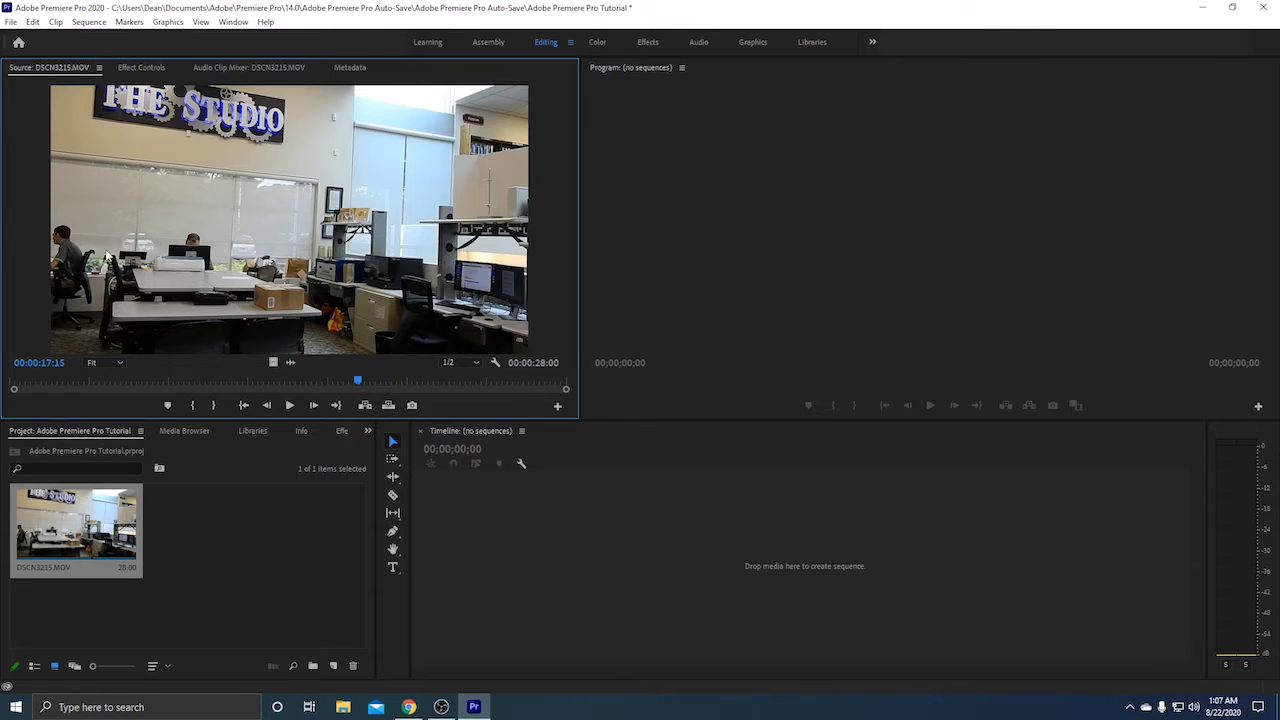
left_click(44, 383)
key("space")
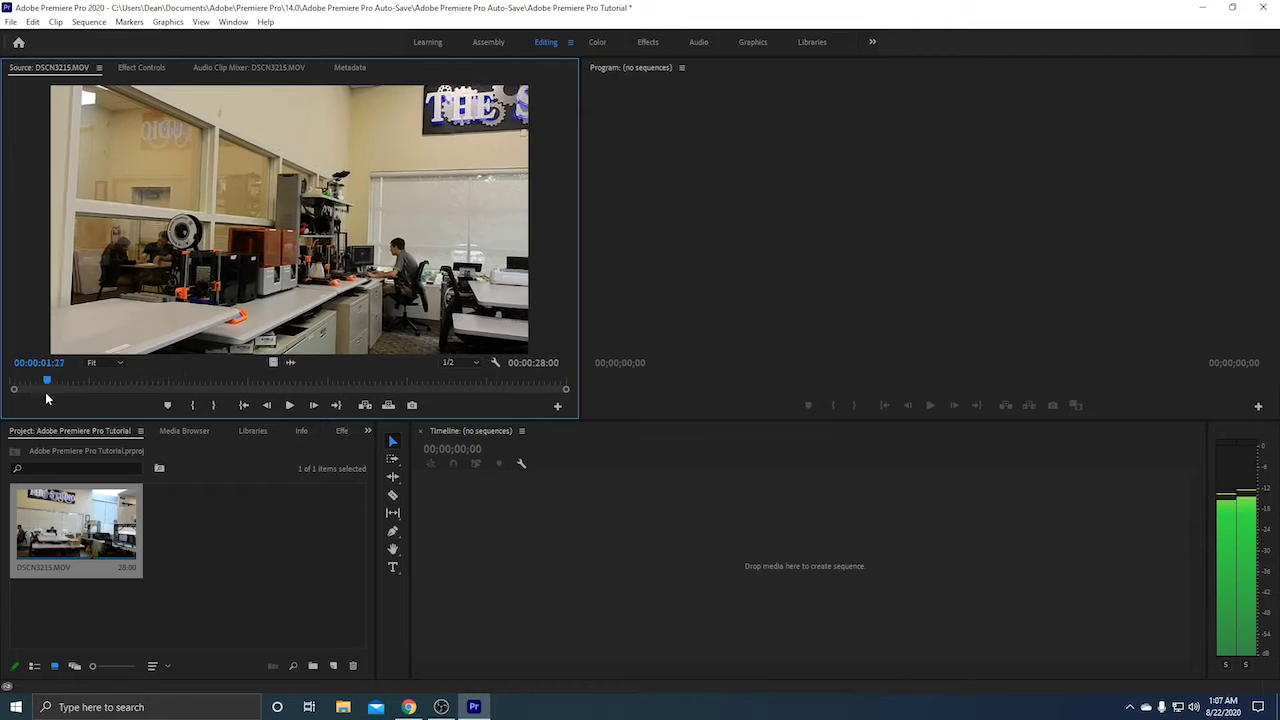
Mark the source clip's In point at 00:00:06:29 and its Out point at 00:00:20:09
left_click_drag(45, 392, 149, 387)
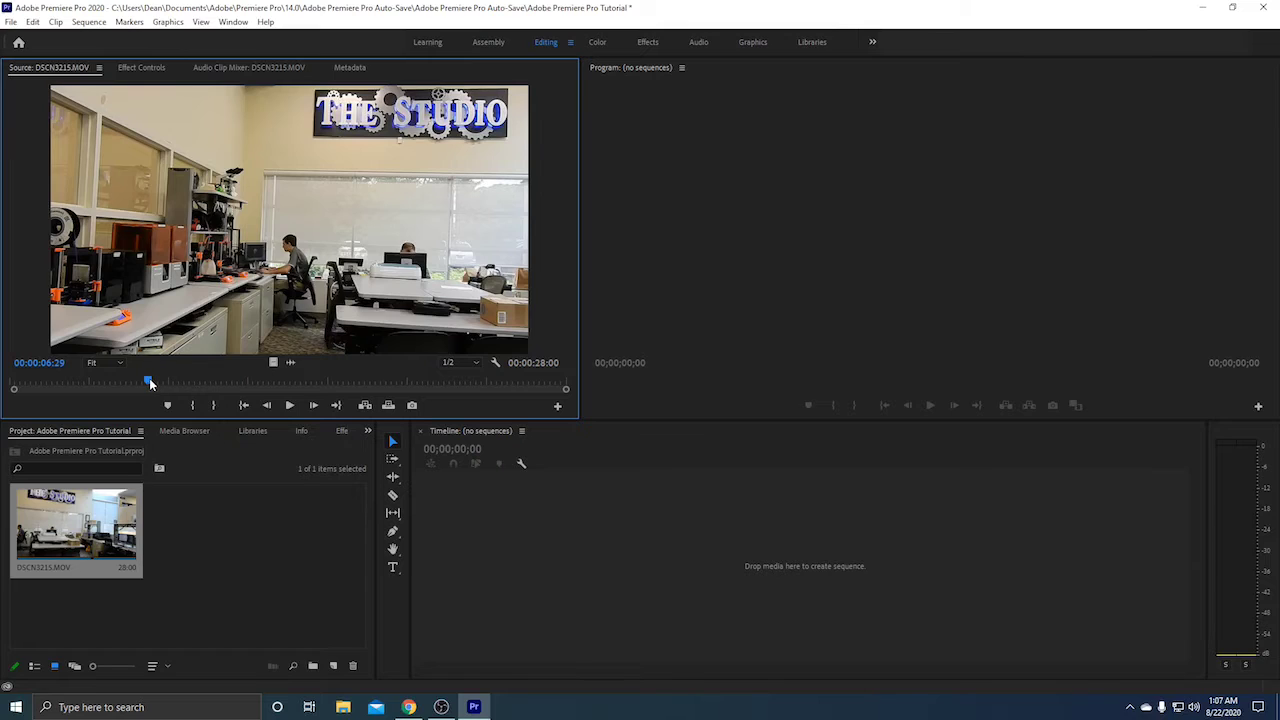
key("i")
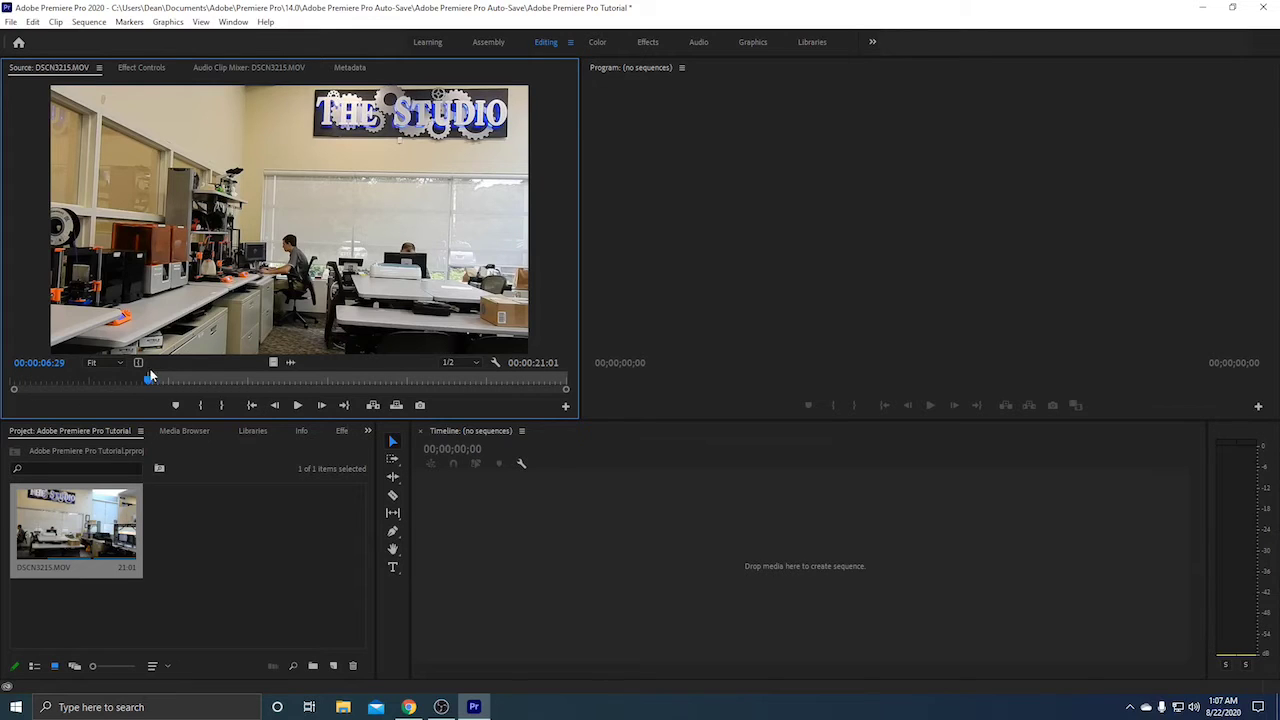
left_click_drag(378, 380, 416, 396)
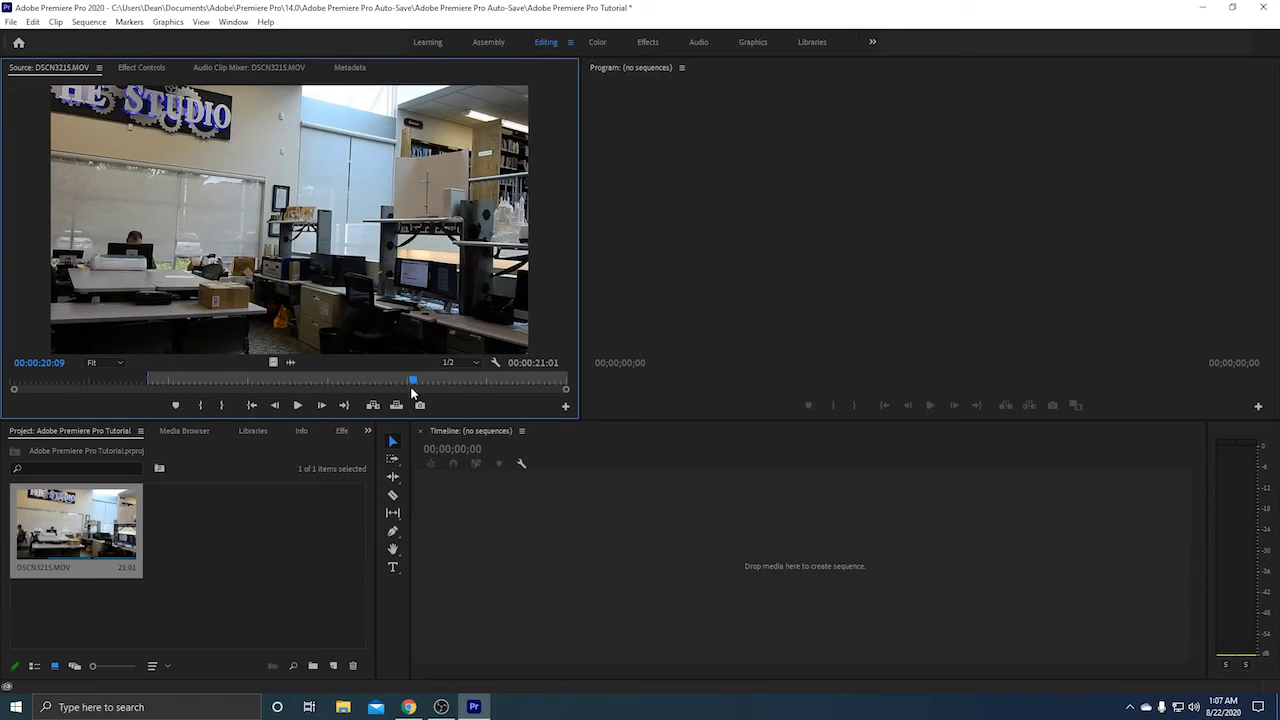
key("o")
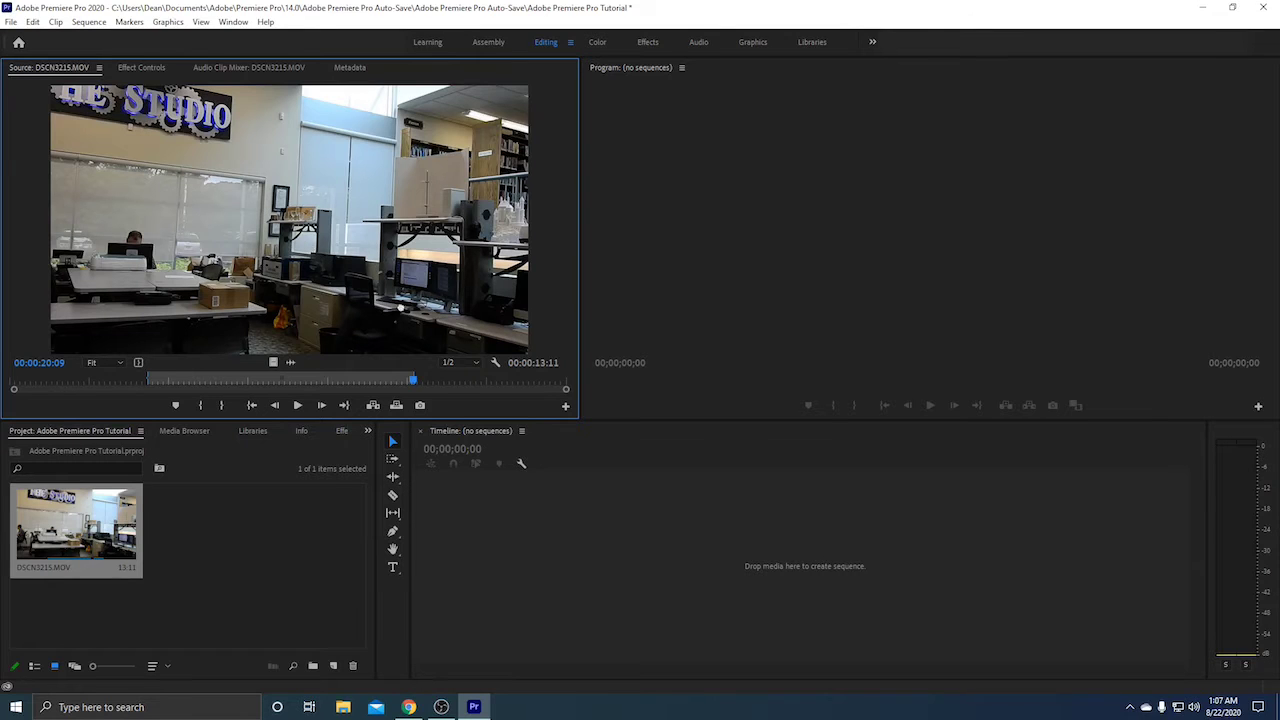
Place the marked source clip in the empty timeline to create a sequence, and return the playhead to its start
left_click_drag(401, 308, 575, 551)
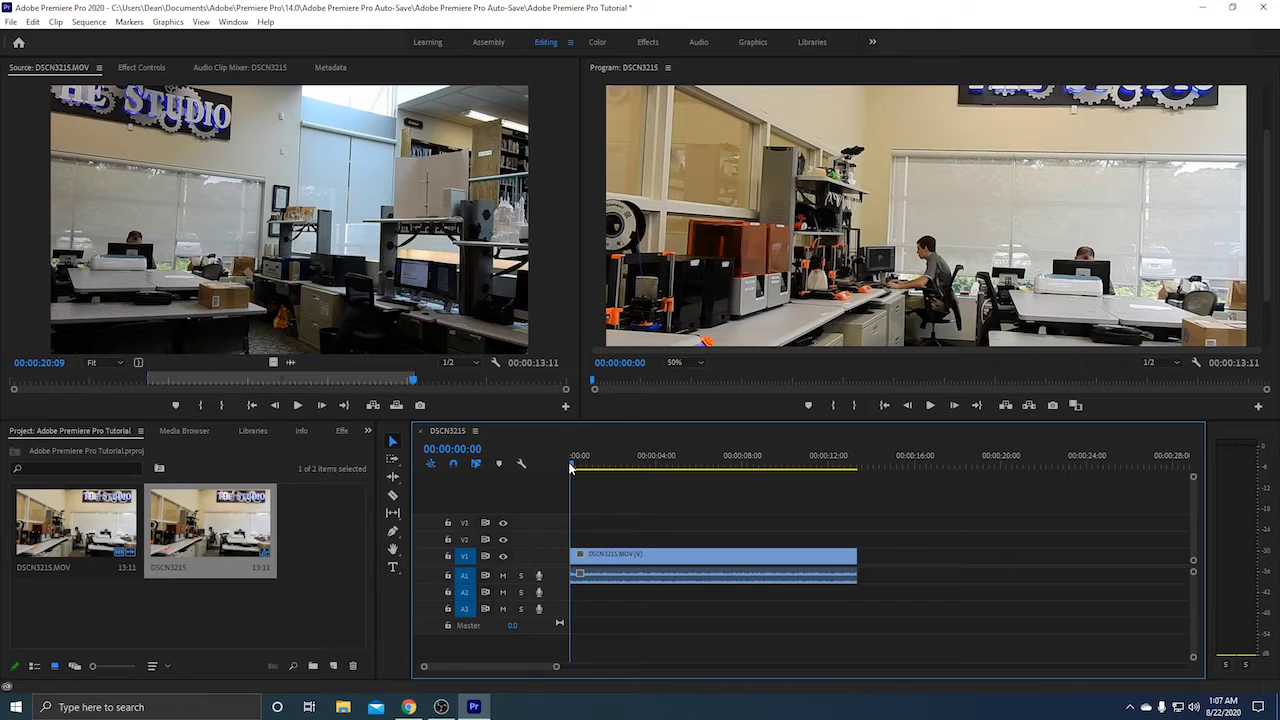
left_click_drag(575, 462, 849, 554)
key("Home")
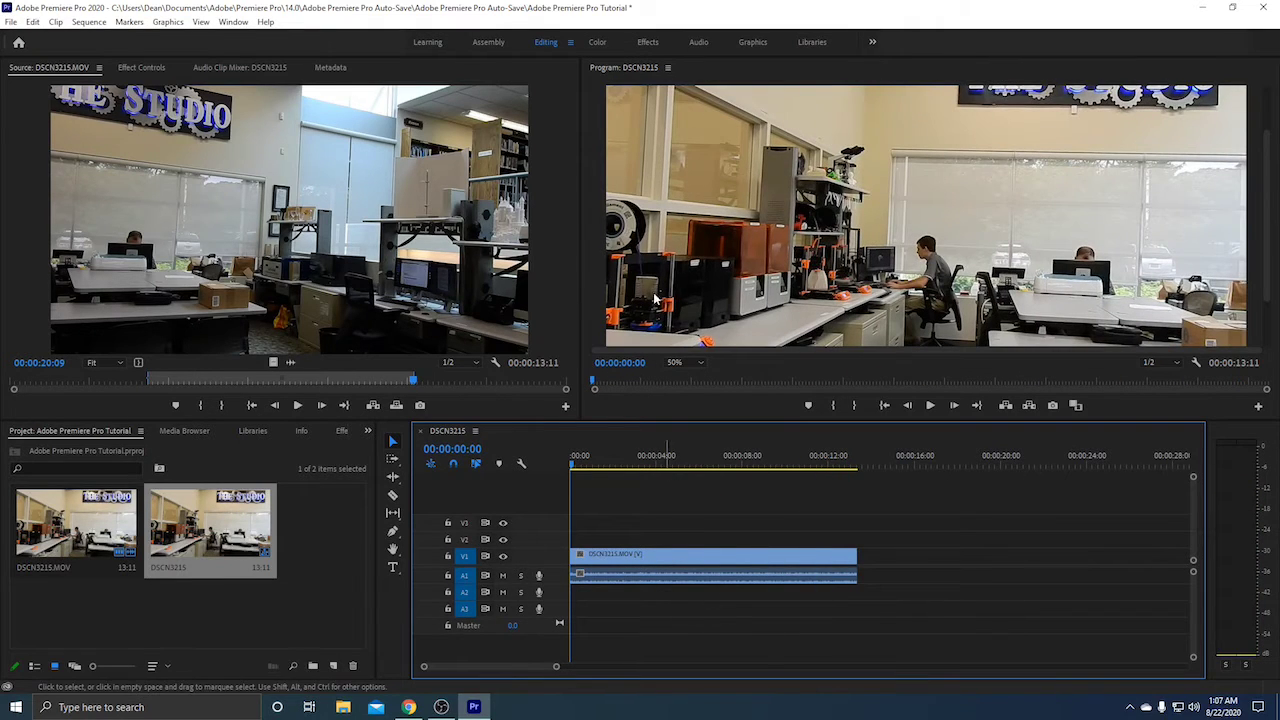
Delete the clip from the timeline and remove the DSCN3215 sequence from the project
left_click(794, 565)
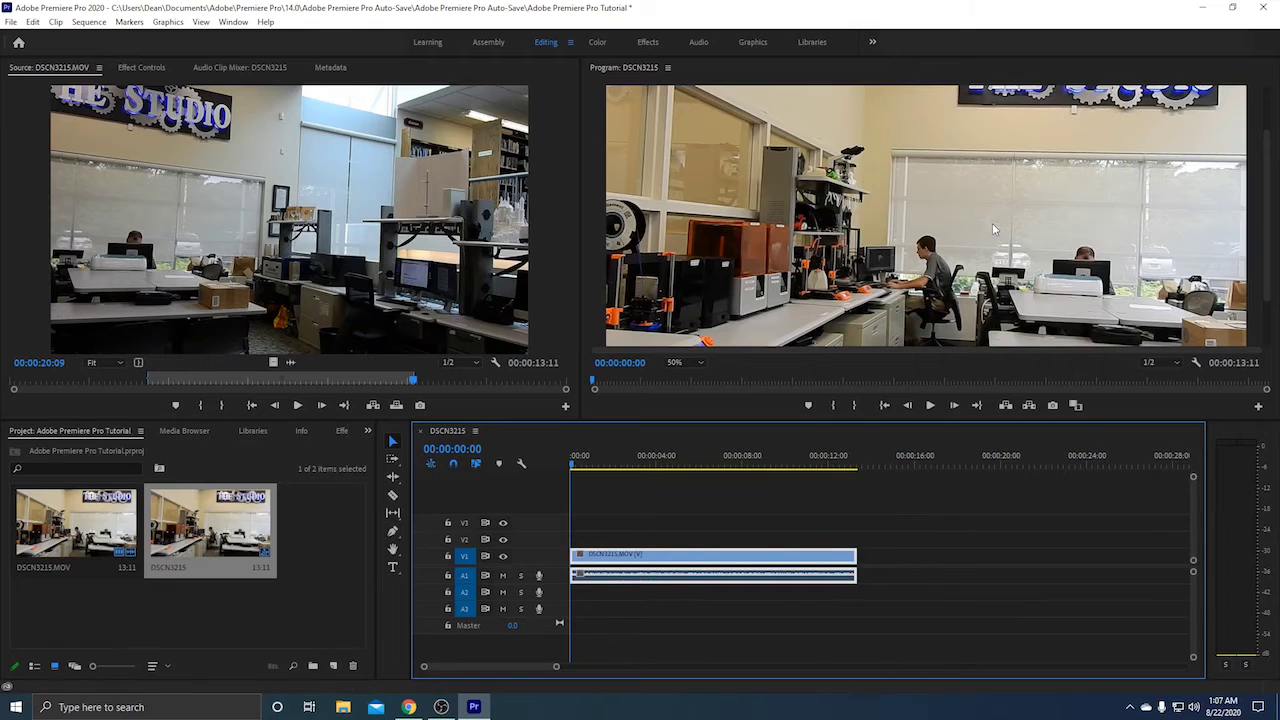
key("Delete")
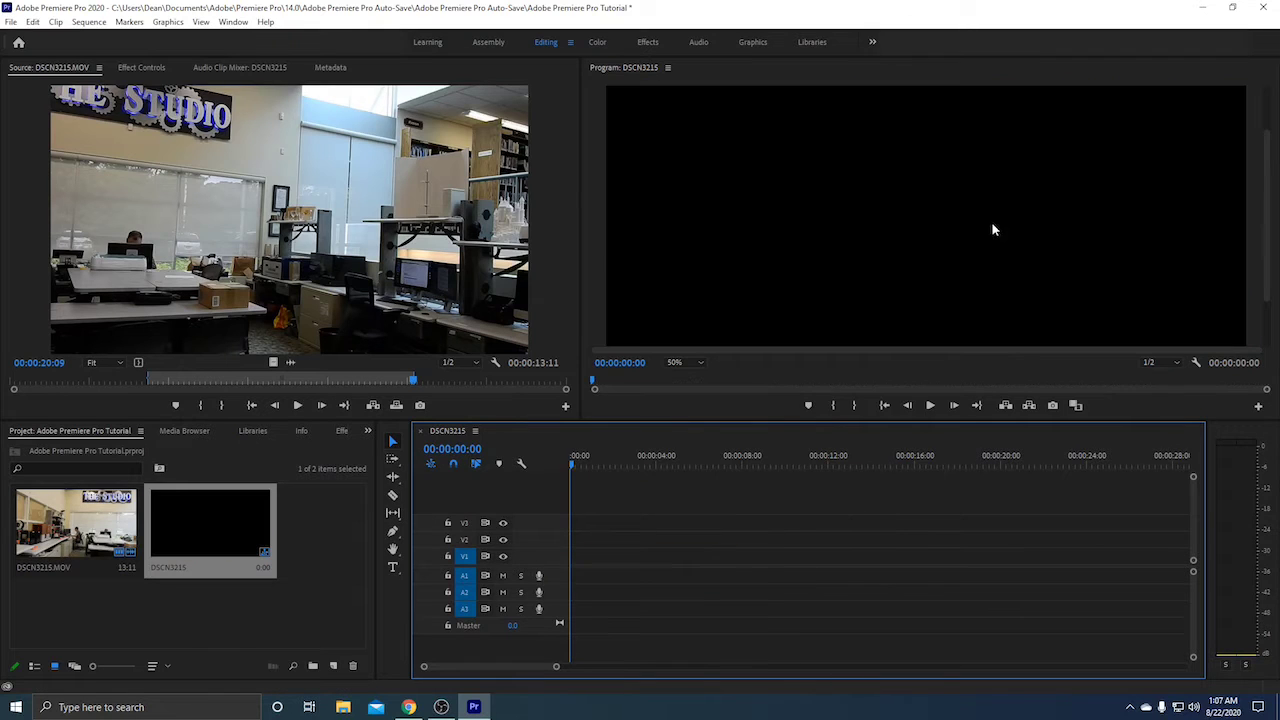
left_click(221, 541)
key("Delete")
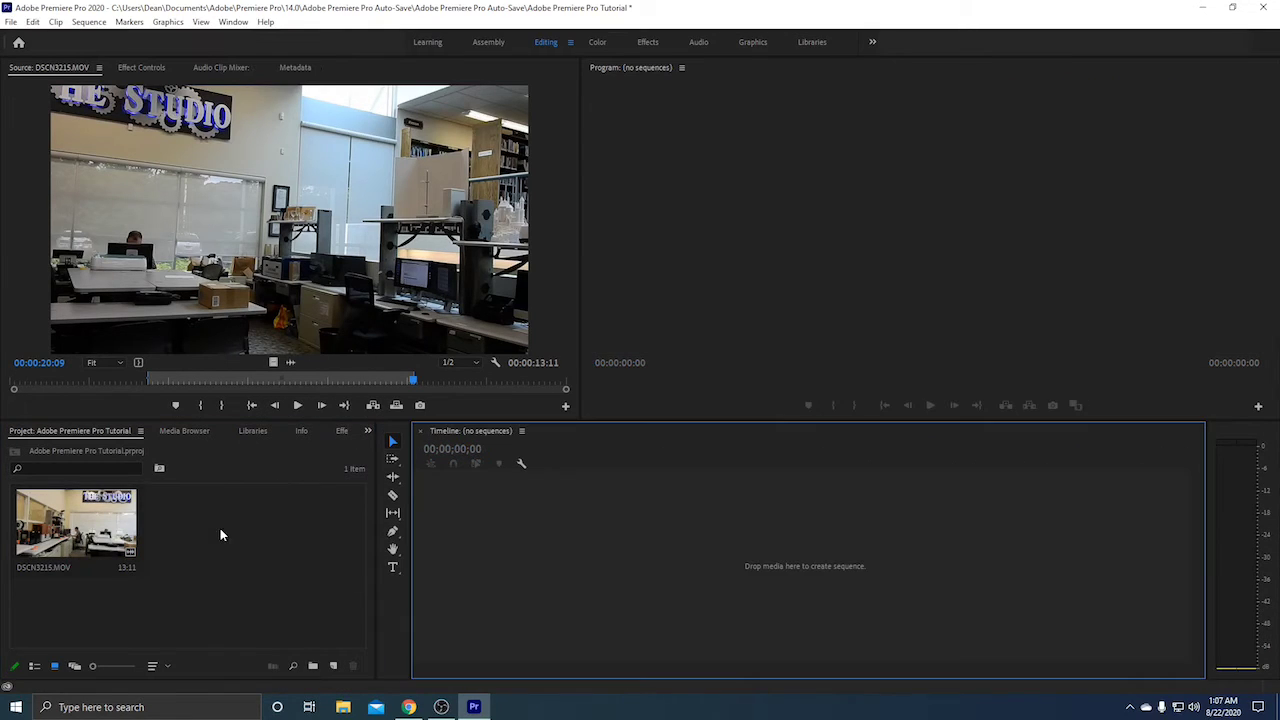
Create a new sequence from the DSCN3215.MOV clip in the project's media
left_click(99, 518)
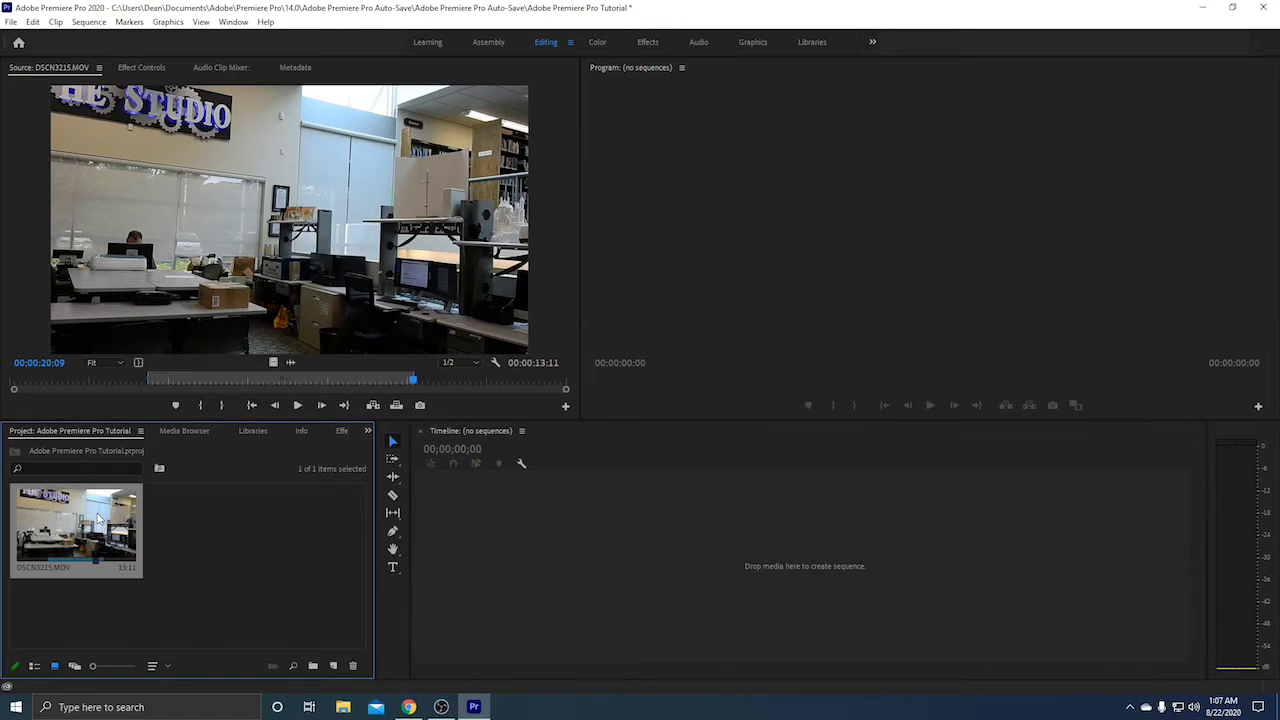
right_click(88, 530)
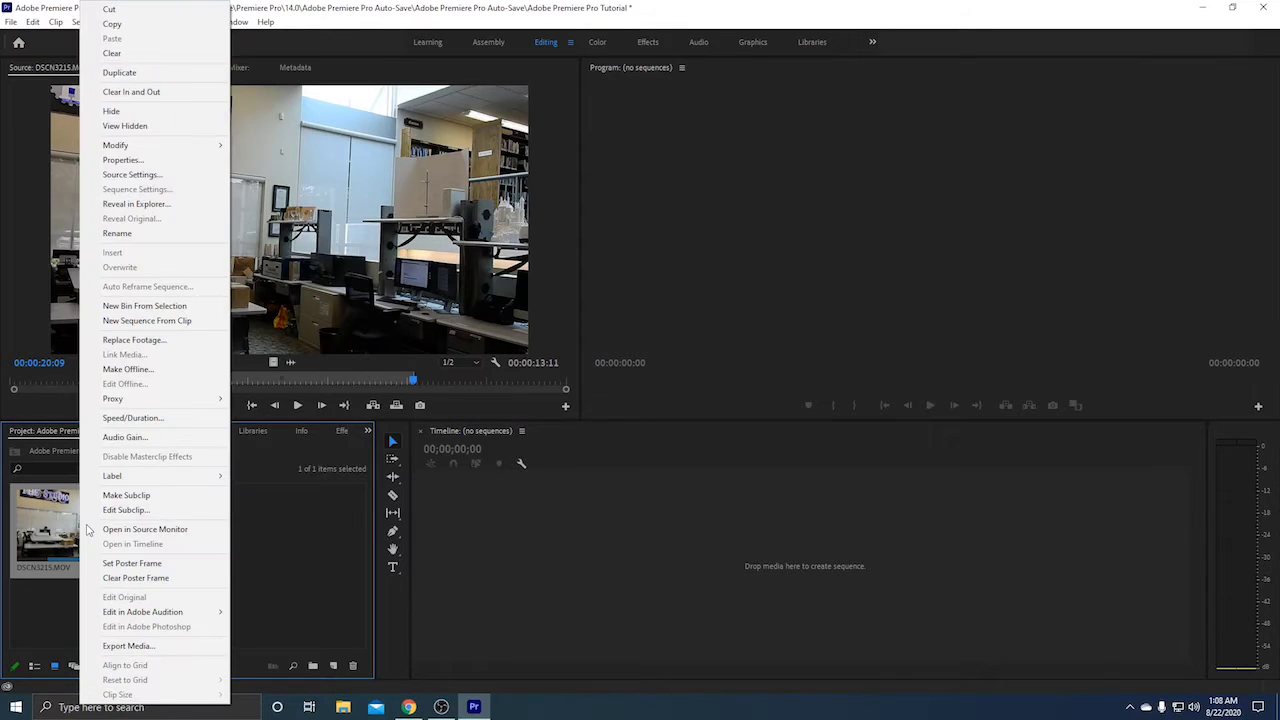
left_click(180, 321)
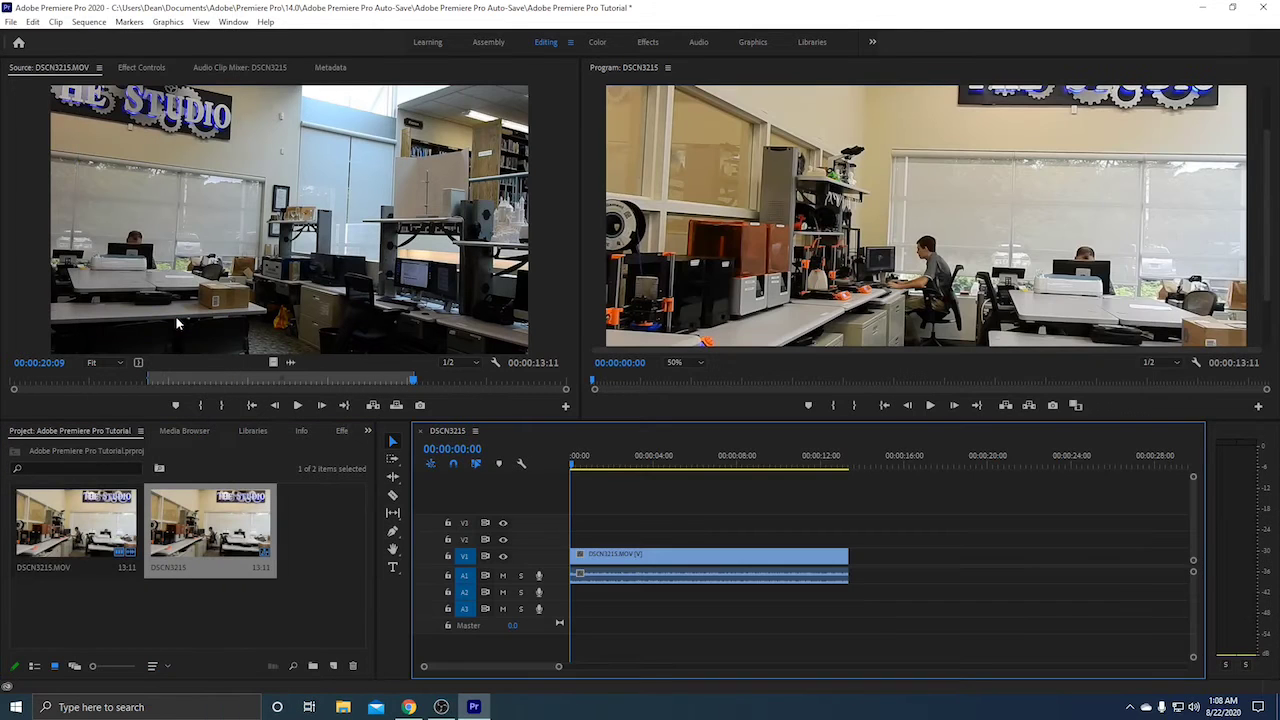
Review the trimmed clip in the sequence, then delete it from the timeline
left_click(652, 464)
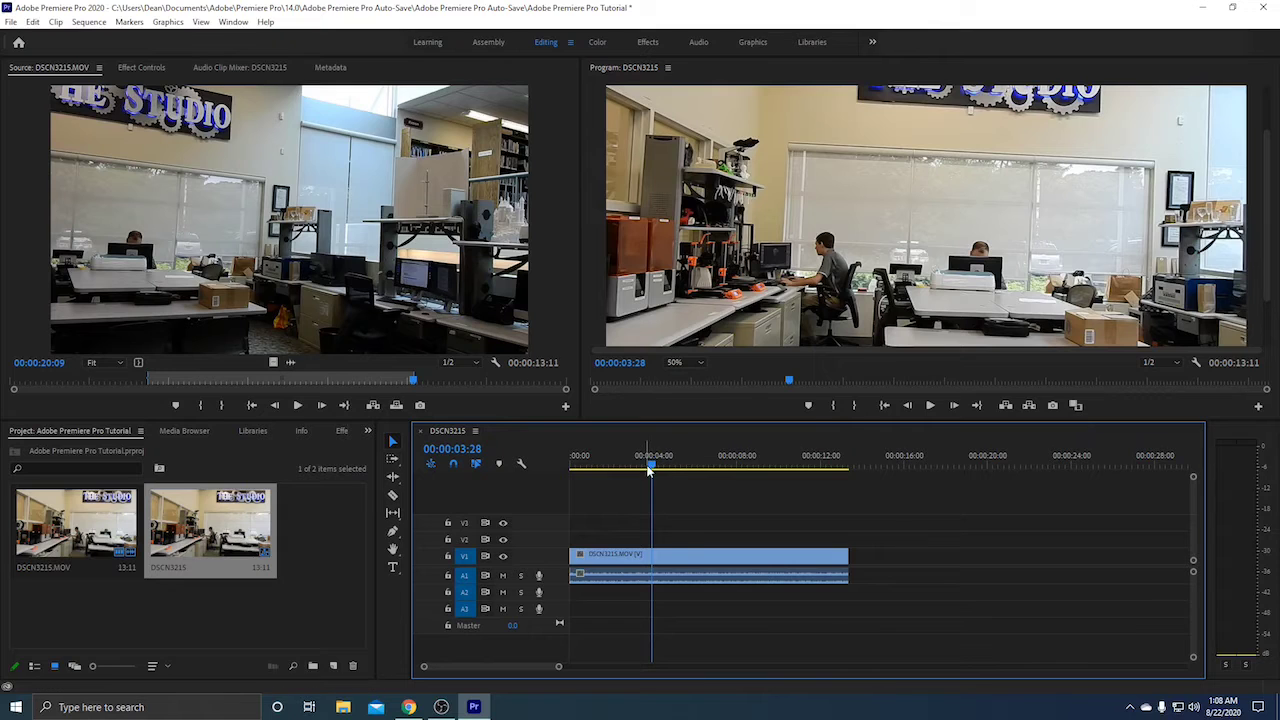
left_click_drag(604, 474, 572, 466)
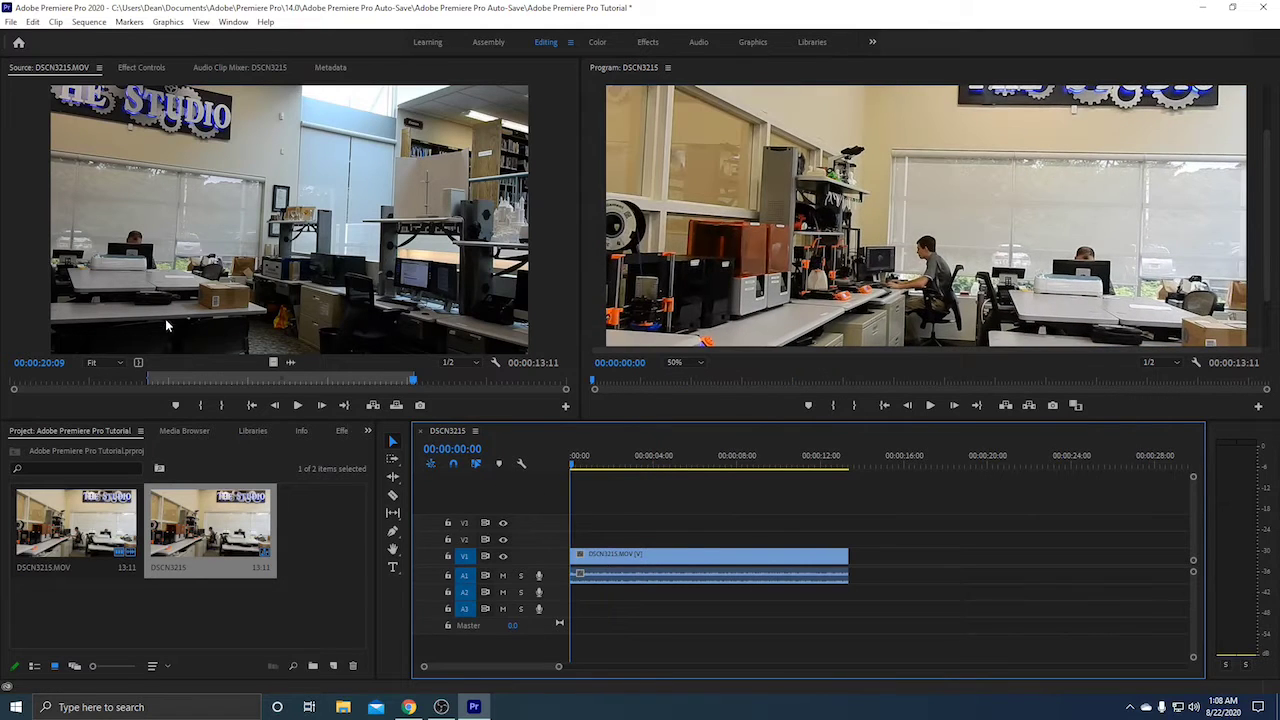
left_click(670, 578)
key("Delete")
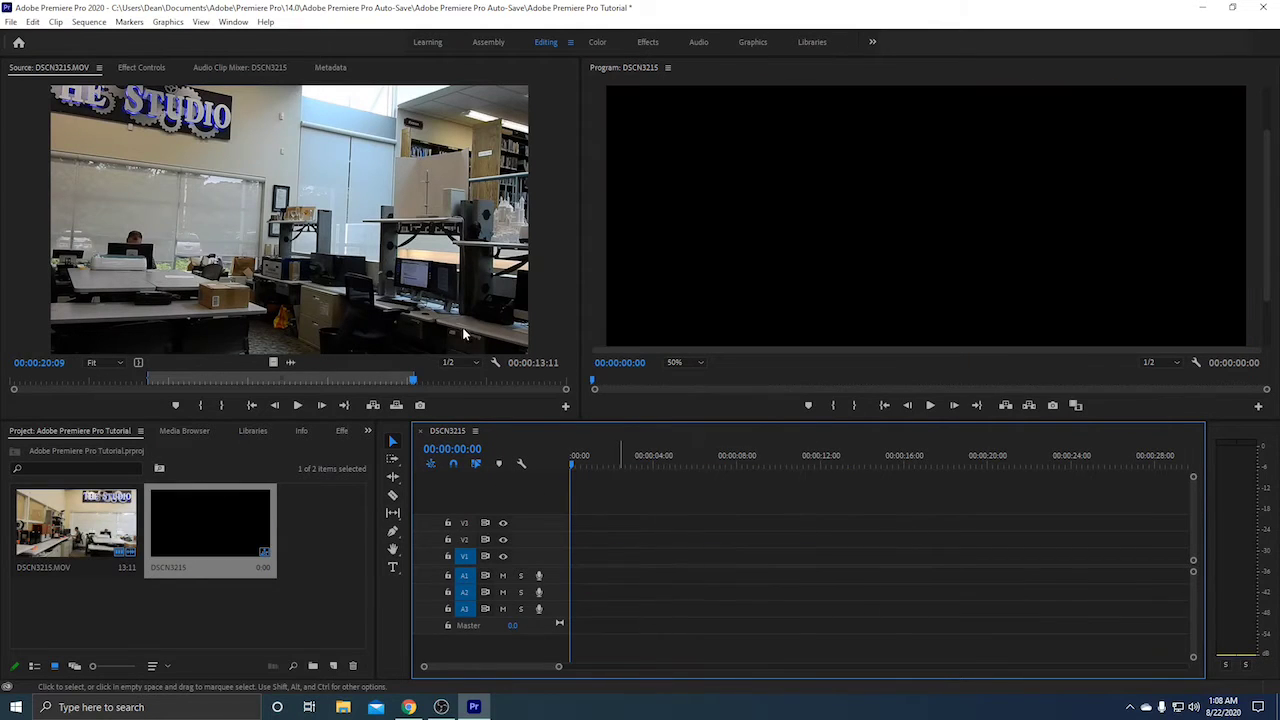
Extend the source clip's Out point to its end and its In point back to its start
left_click(387, 381)
left_click_drag(413, 381, 566, 381)
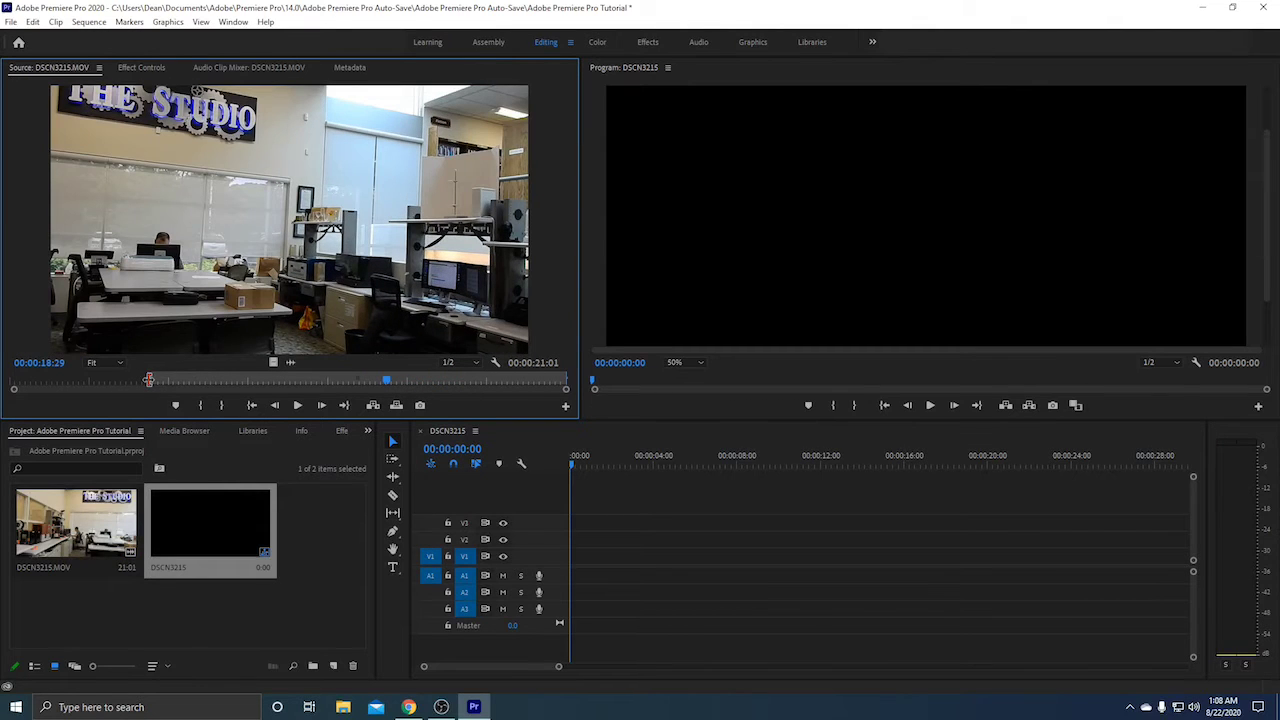
left_click_drag(148, 380, 3, 400)
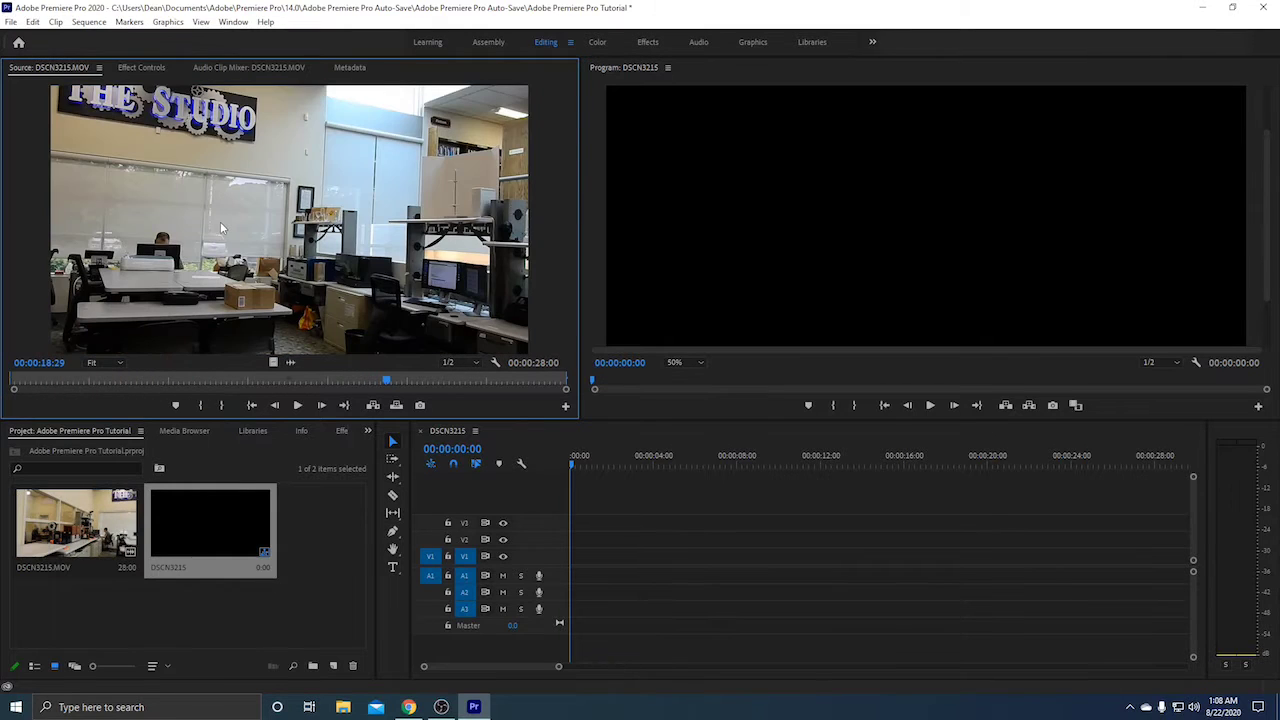
Place the full-length source clip at the start of track V1 and preview the footage in the sequence
left_click_drag(245, 175, 578, 561)
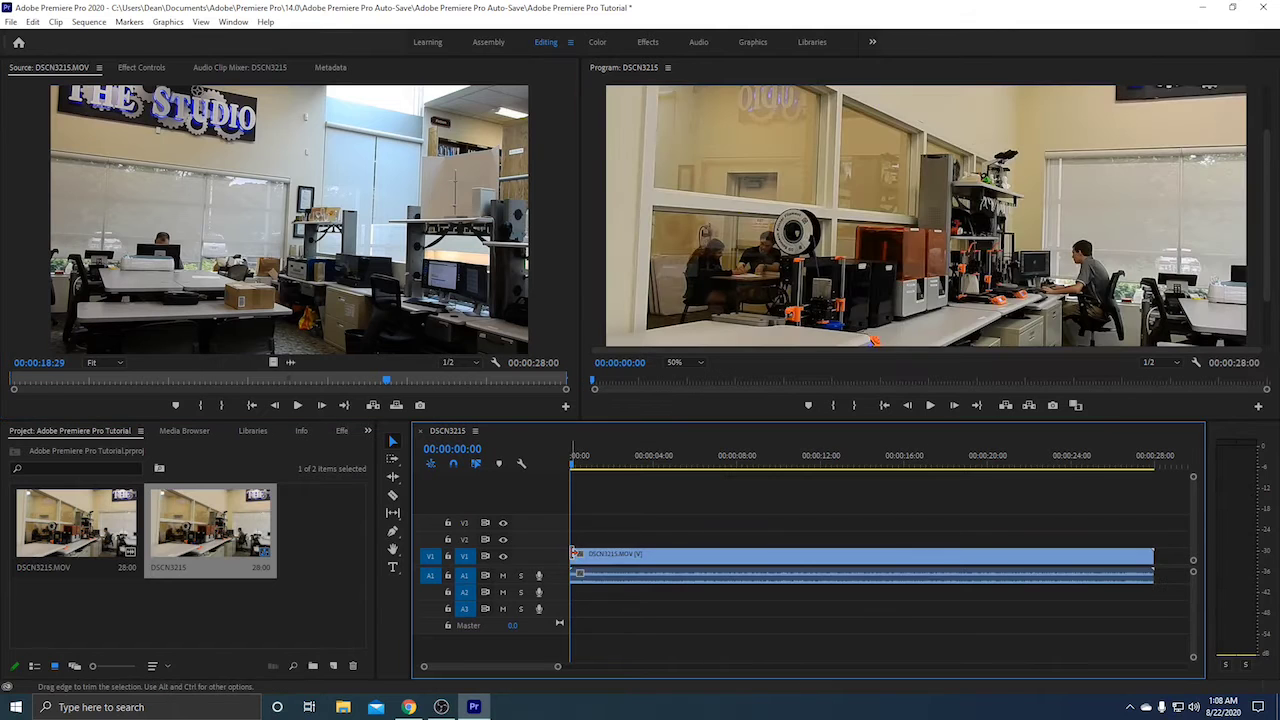
key("space")
key("space")
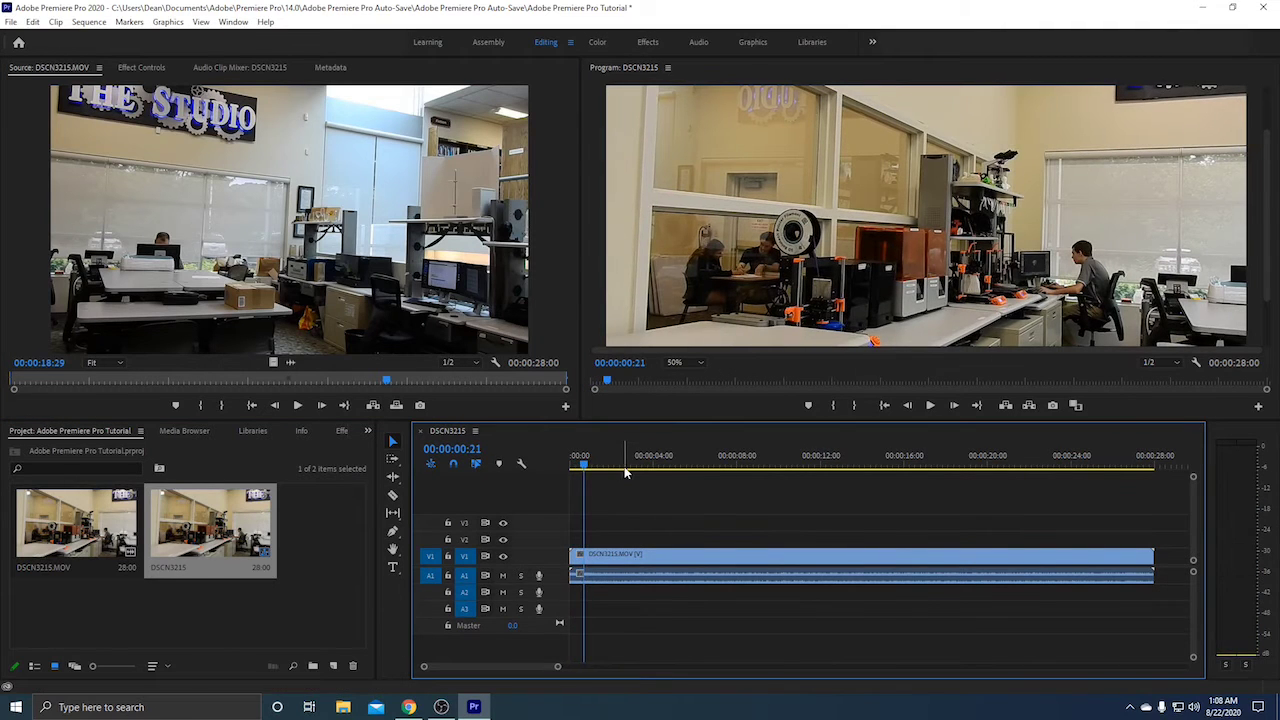
left_click(1046, 450)
left_click_drag(1051, 442, 918, 470)
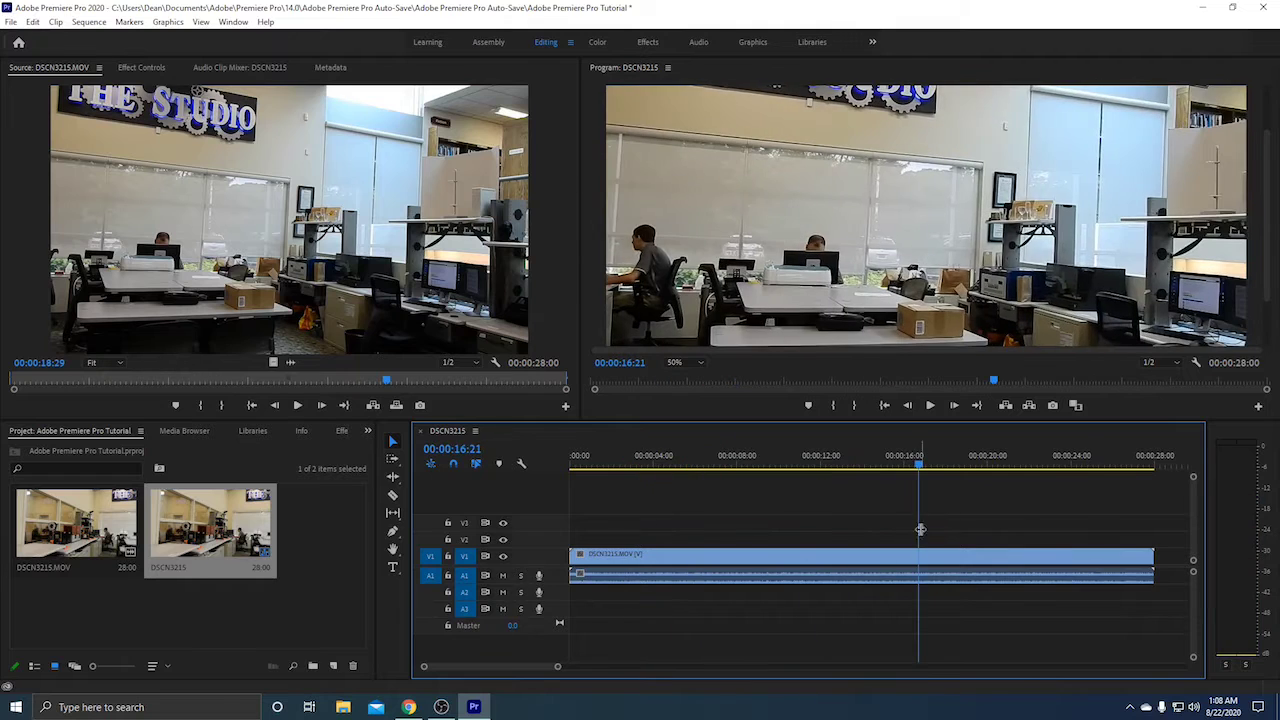
Mute audio track A1 and preview the sequence
left_click(503, 575)
left_click(622, 457)
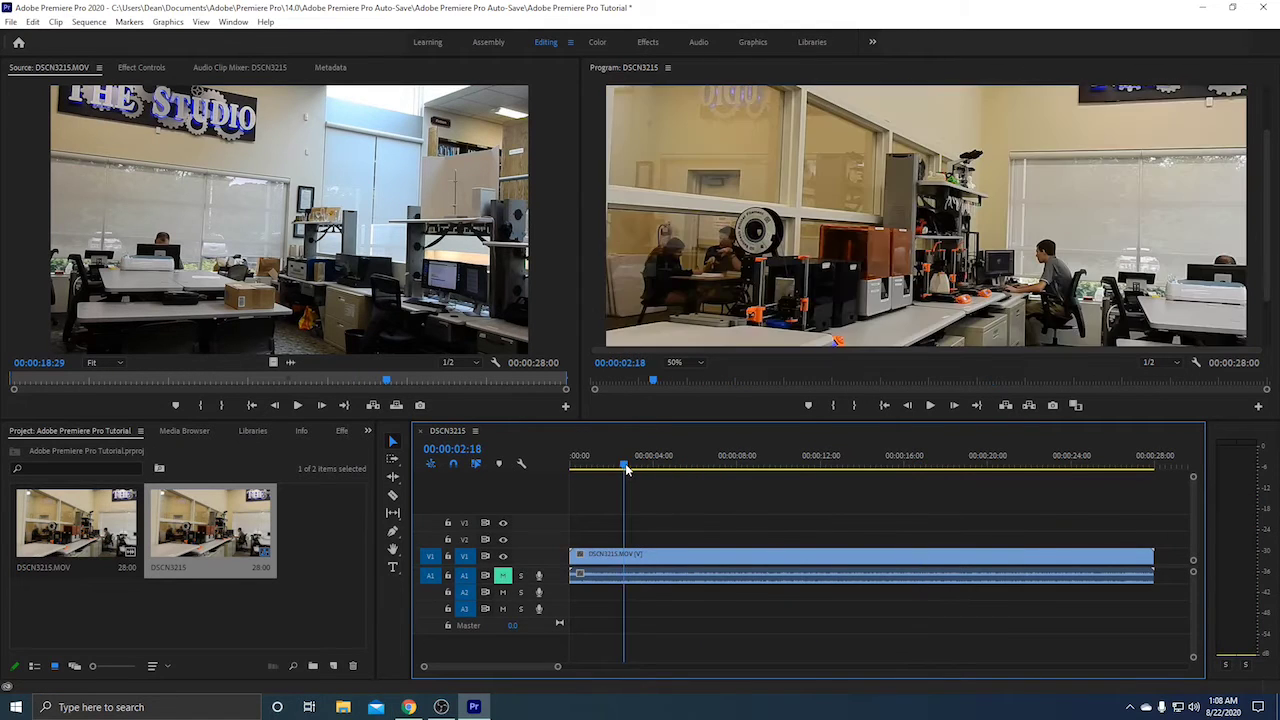
left_click_drag(625, 543, 1078, 713)
key("space")
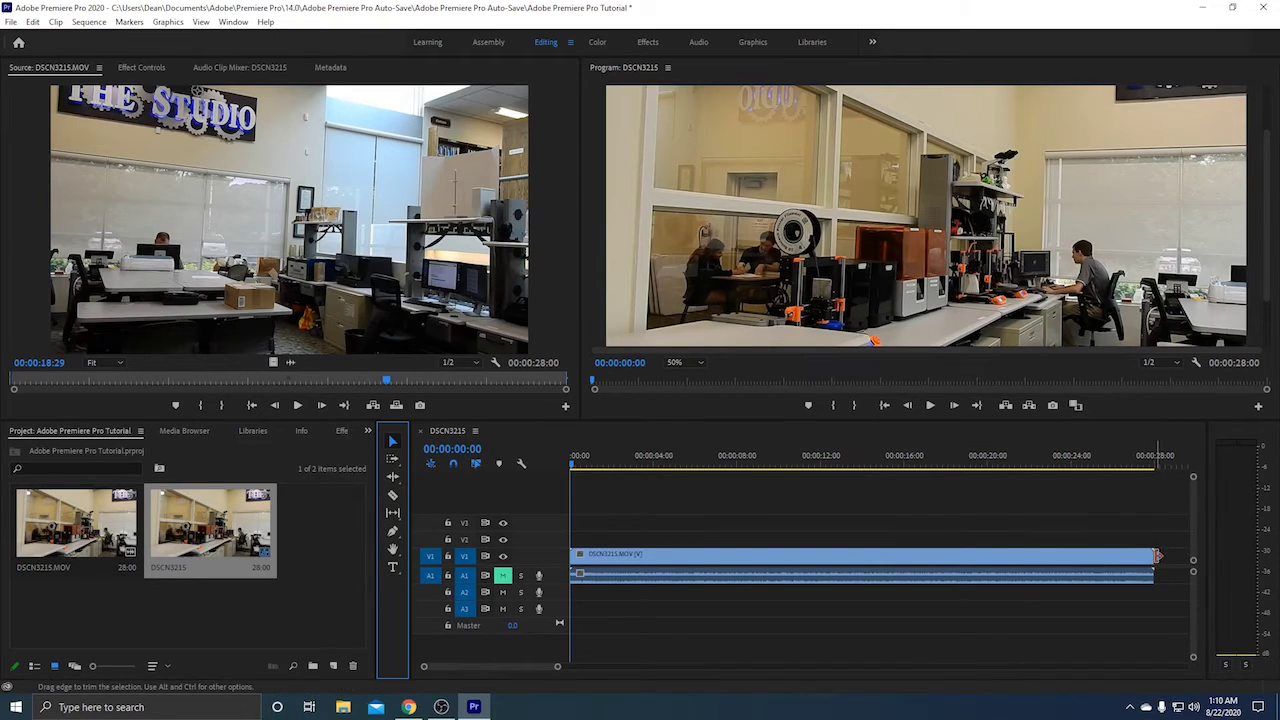
Try trimming the end of the timeline clip back to shorten the sequence to about 00:00:25:15
left_click_drag(1152, 558, 1100, 560)
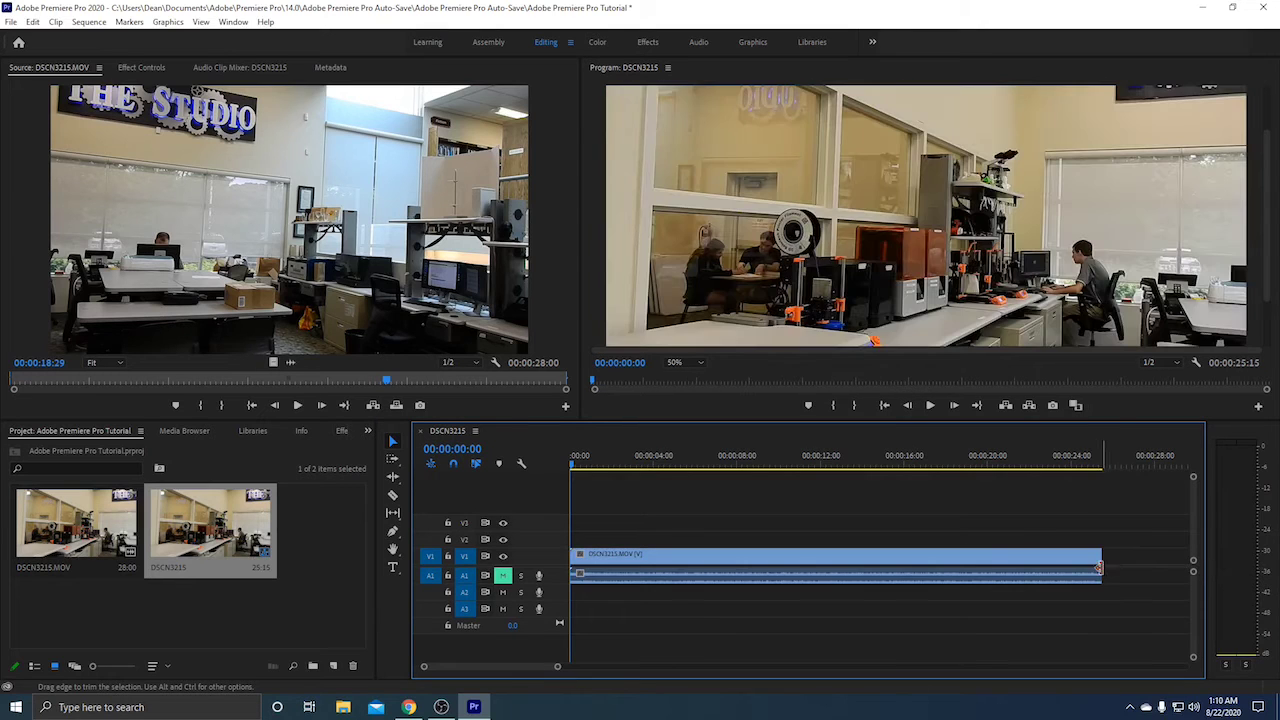
key("ctrl+z")
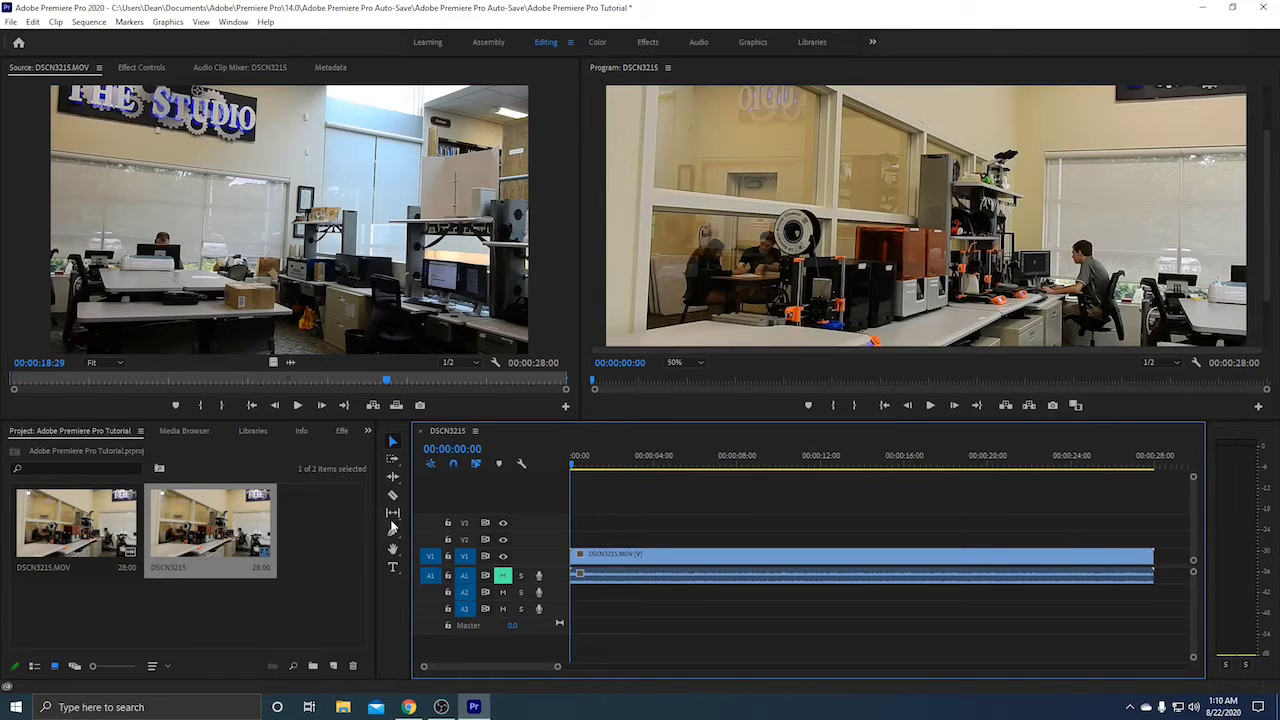
Split the timeline clip at 00:00:04:11 with the Razor tool
left_click(393, 497)
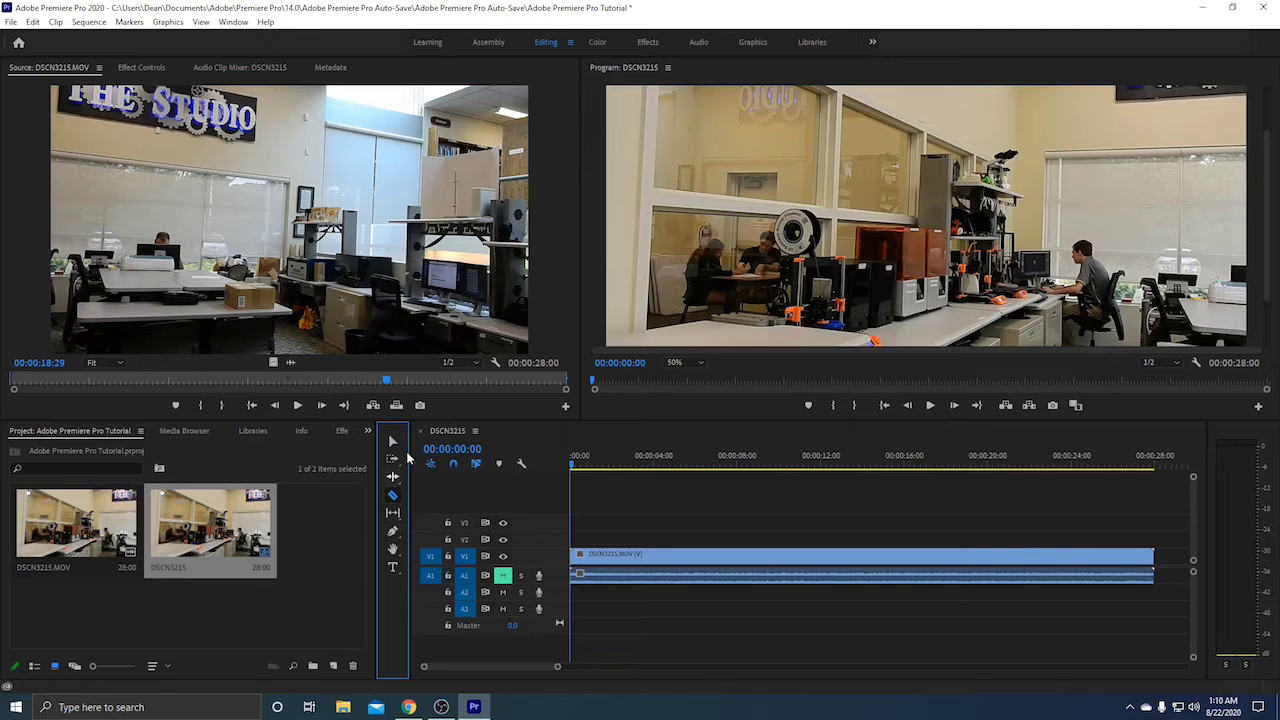
left_click_drag(640, 455, 664, 472)
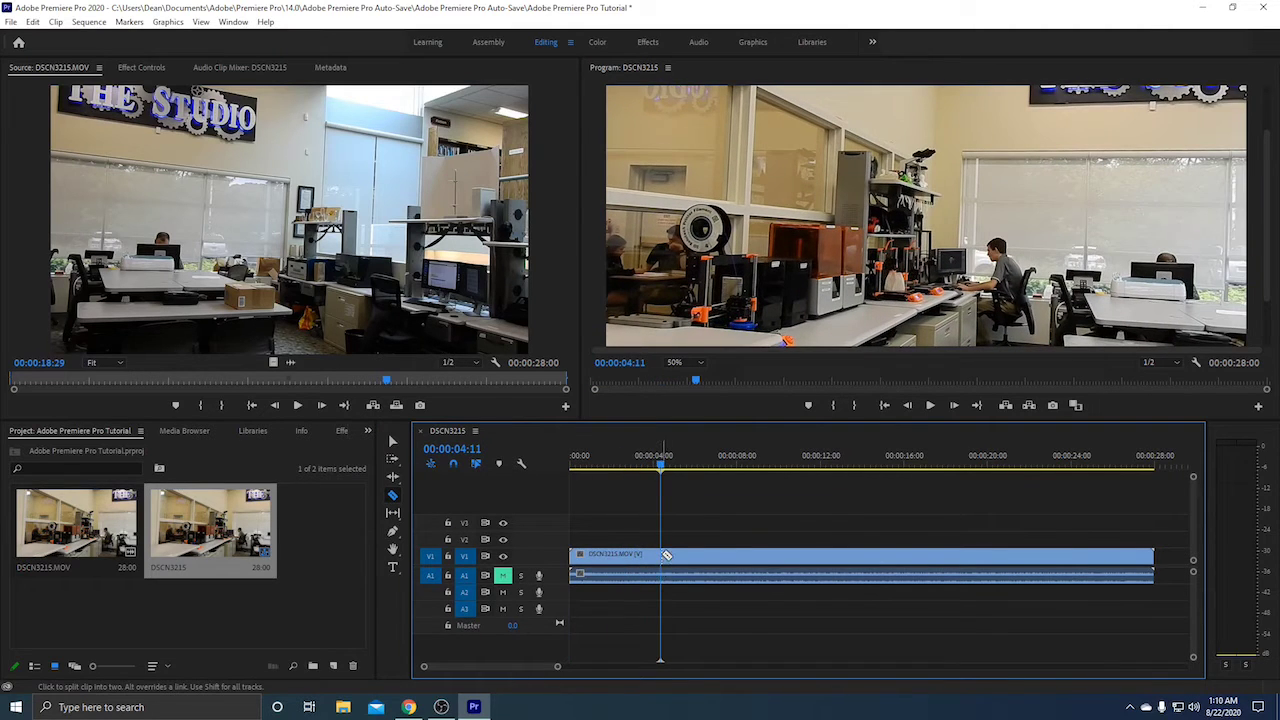
left_click(664, 554)
Try moving the second clip segment away from the first with the Selection tool, along the timeline and onto track V2
left_click(392, 441)
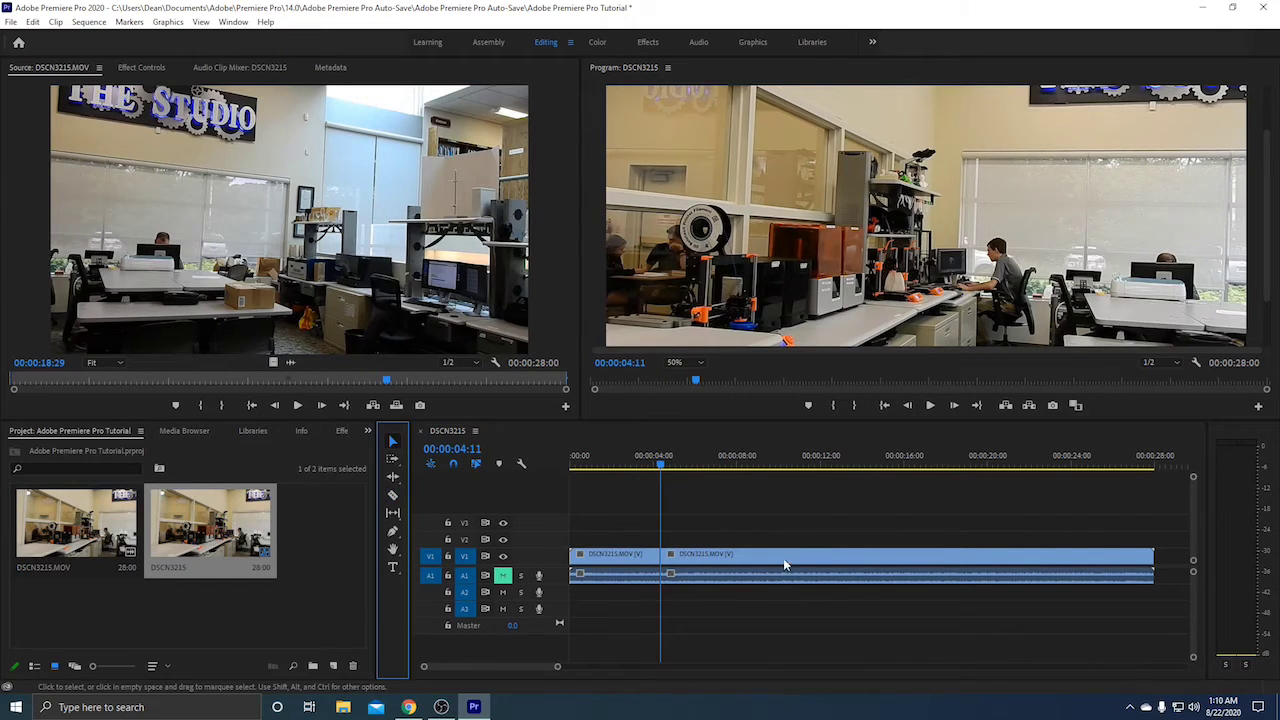
left_click_drag(785, 560, 825, 568)
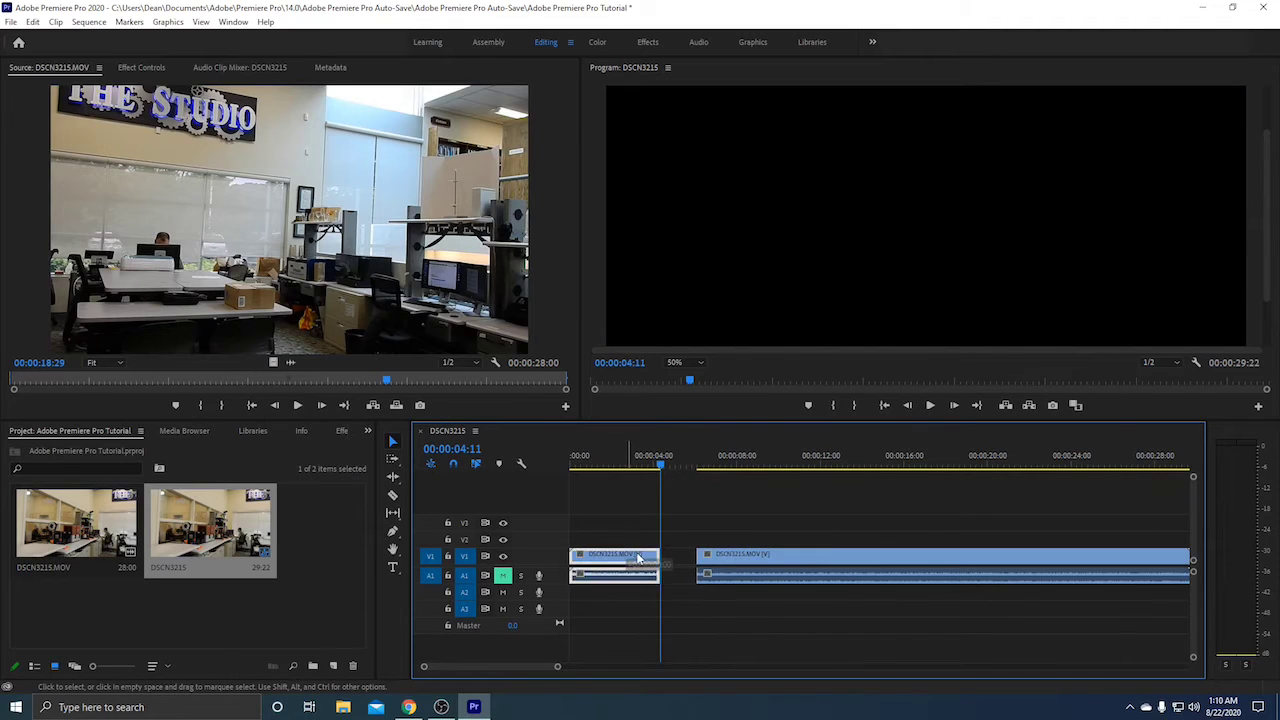
left_click(674, 560)
key("Delete")
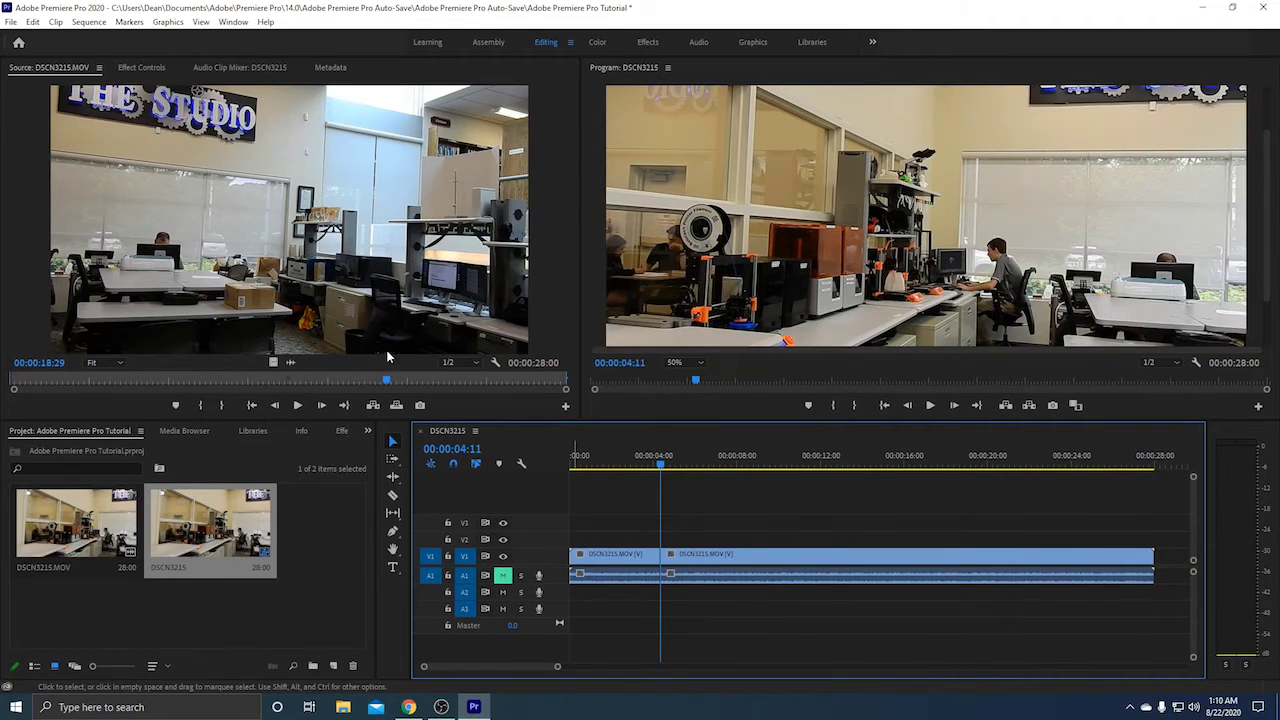
left_click(390, 441)
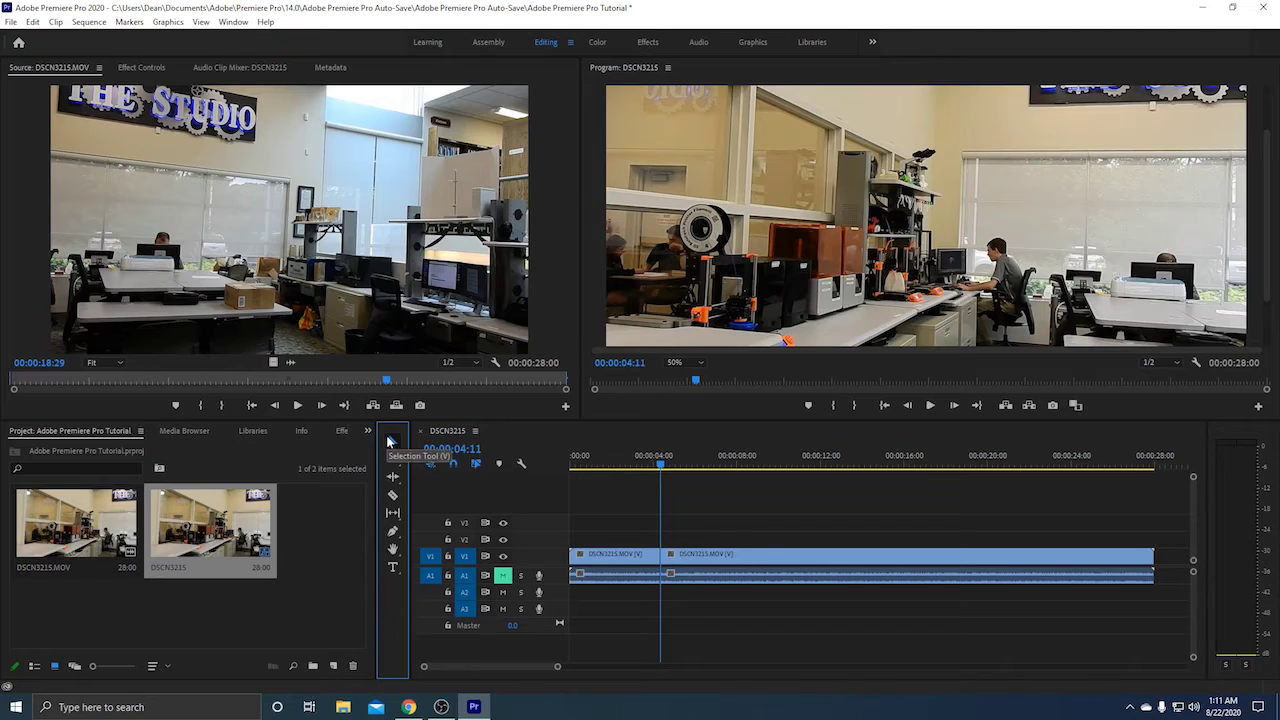
left_click(393, 497)
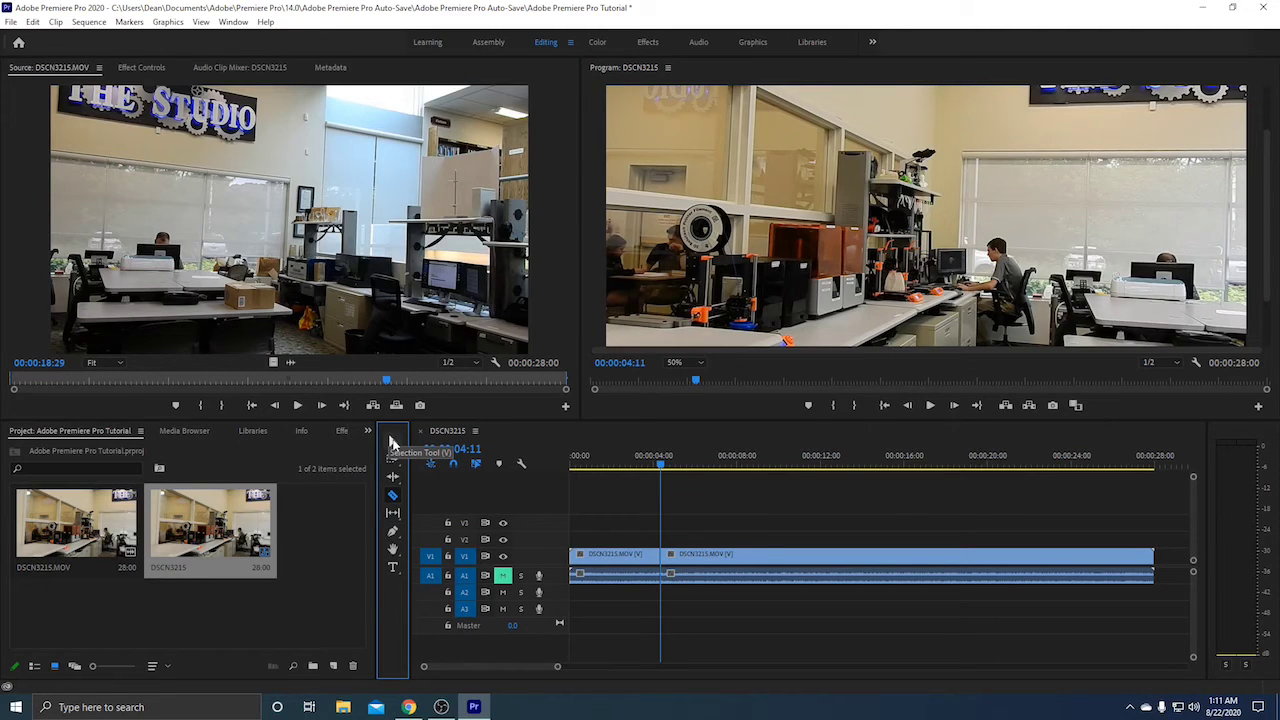
left_click(391, 442)
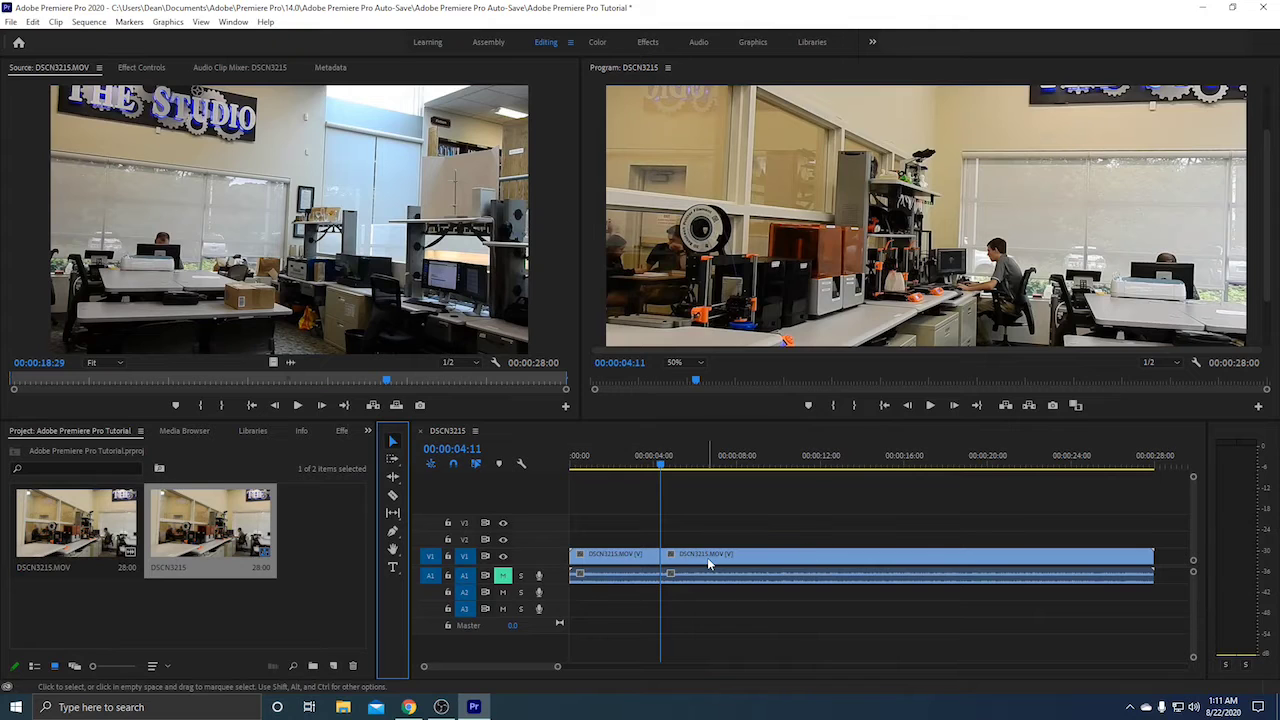
left_click_drag(707, 557, 768, 548)
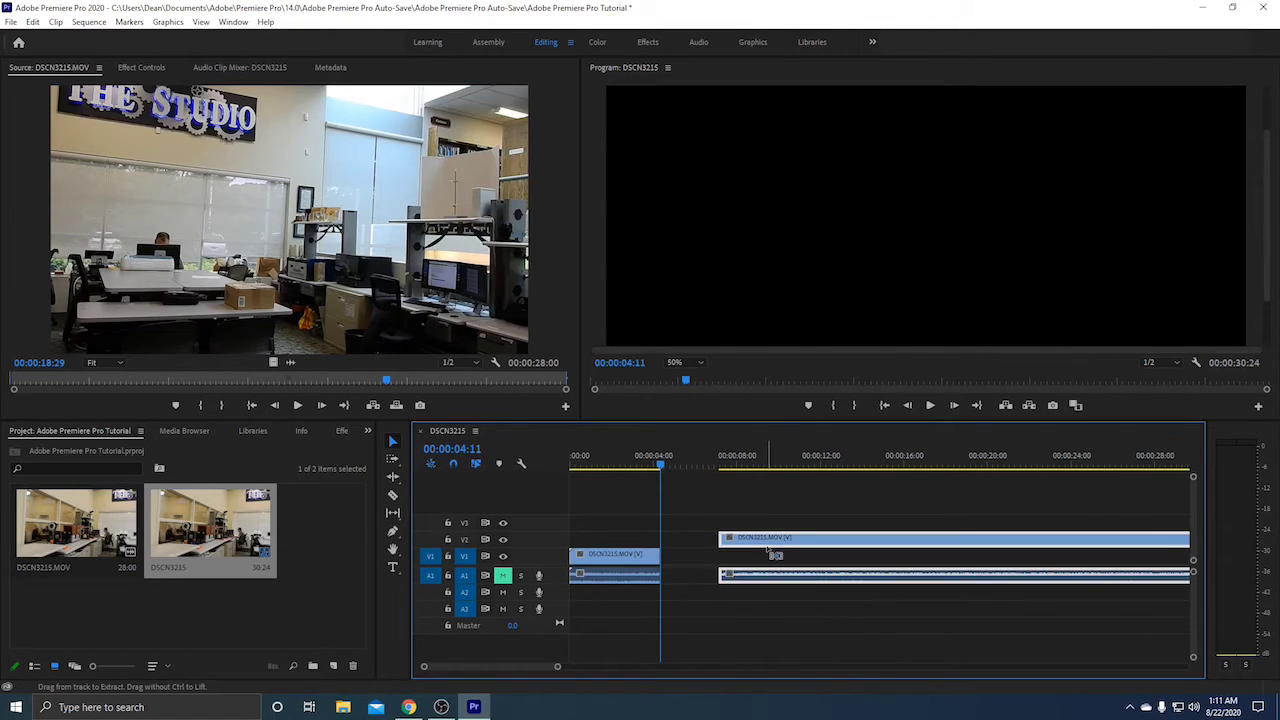
key("ctrl+z")
Delete the first clip segment and extend the remaining segment's start back to the beginning of the sequence
left_click(627, 456)
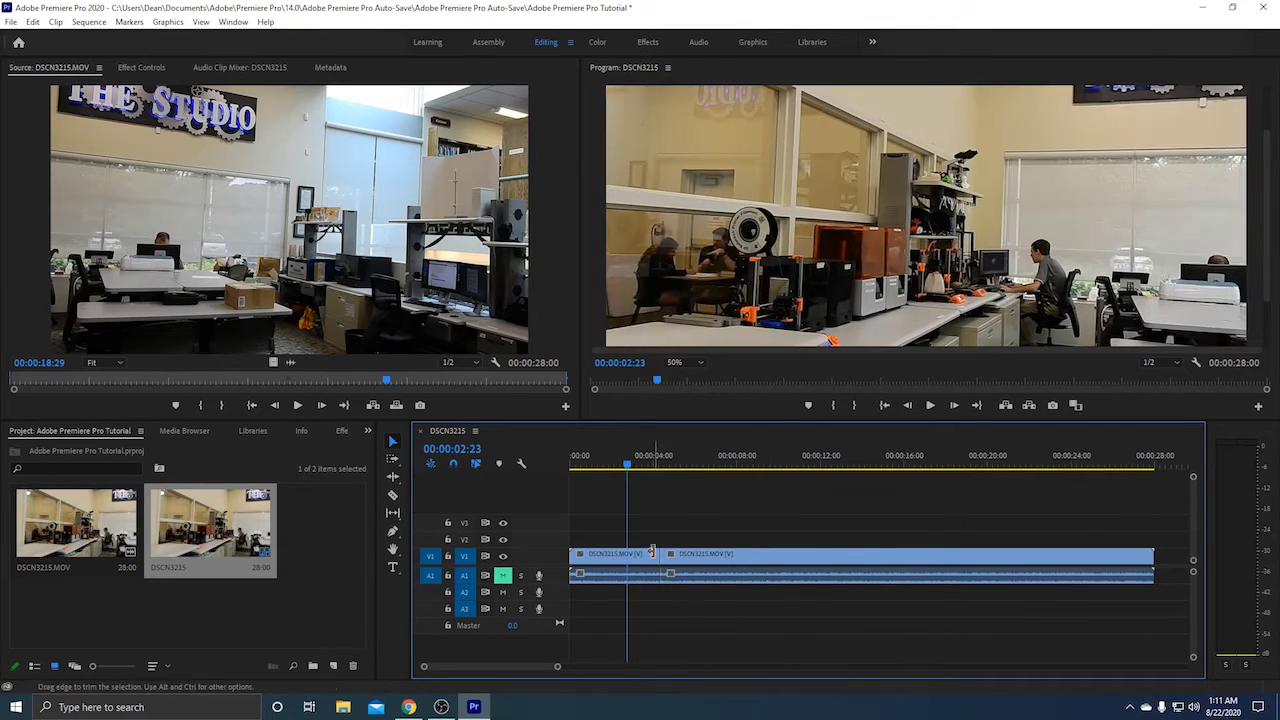
left_click(650, 555)
key("Delete")
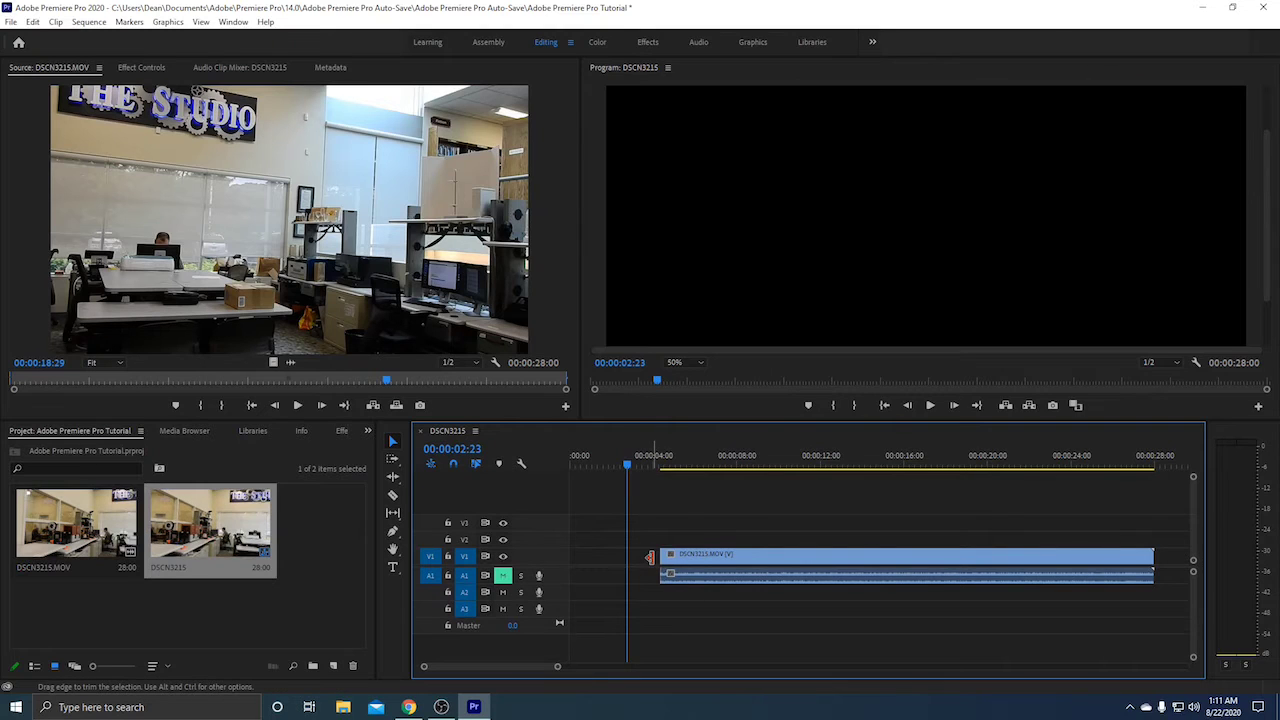
left_click_drag(650, 557, 571, 557)
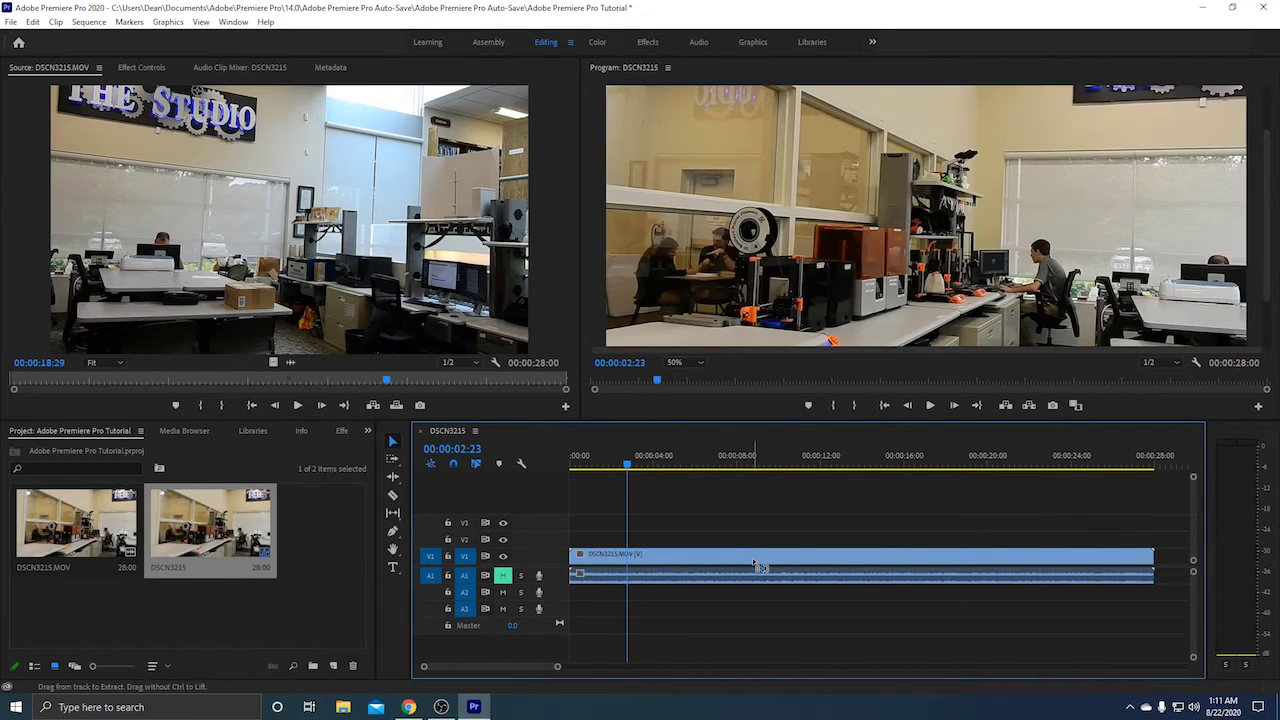
Add a text box reading "Adobe Tutorial" over the video at 00:00:02:23 with the Type tool
left_click(392, 569)
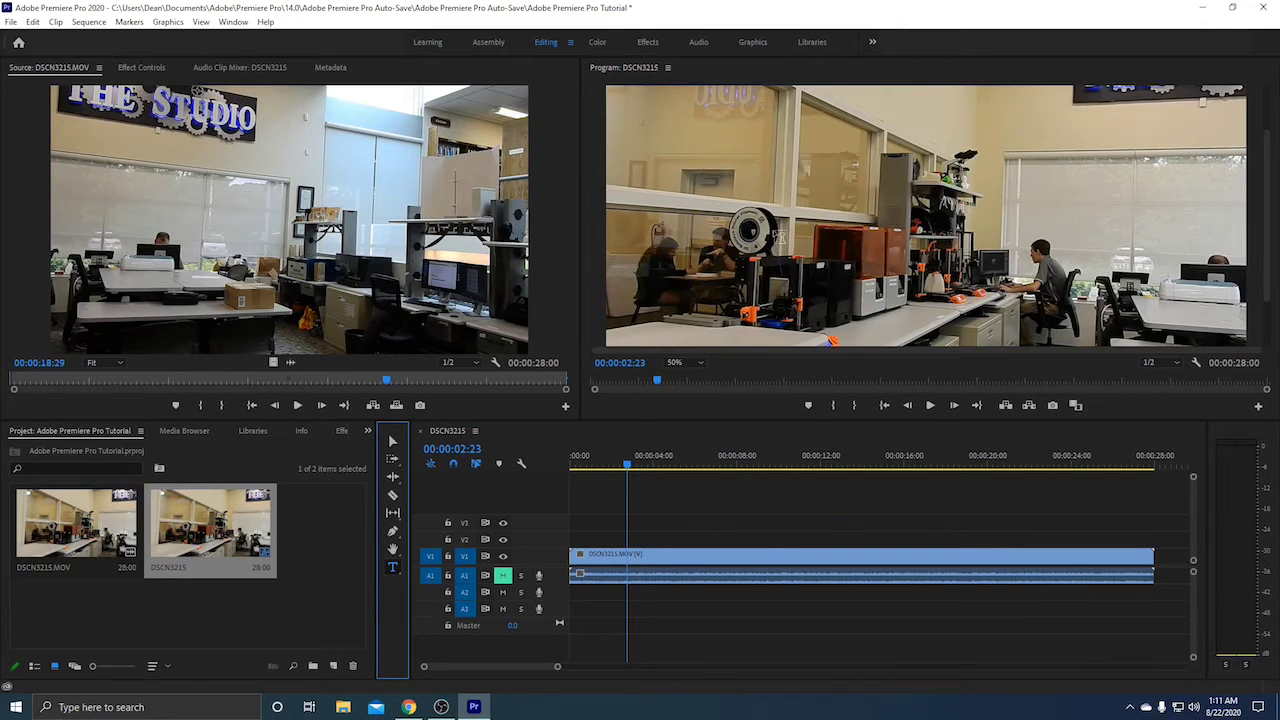
left_click(757, 201)
left_click_drag(968, 255, 1045, 257)
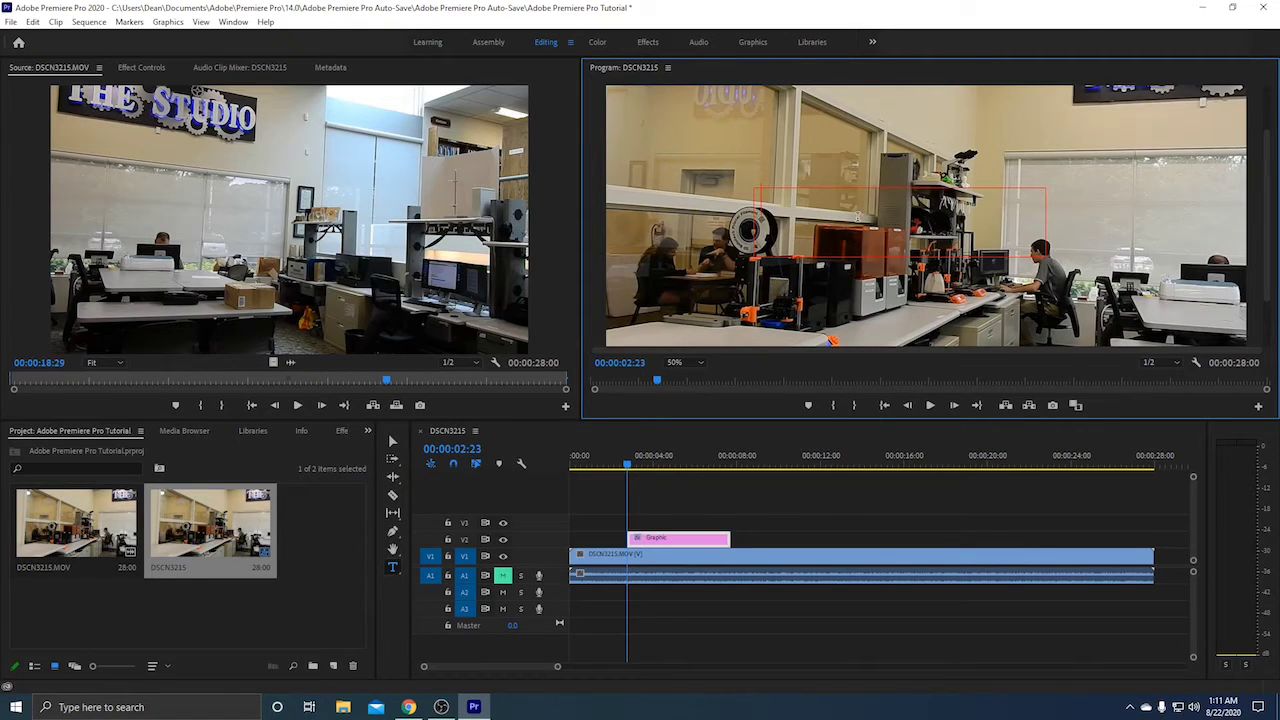
type("Adob")
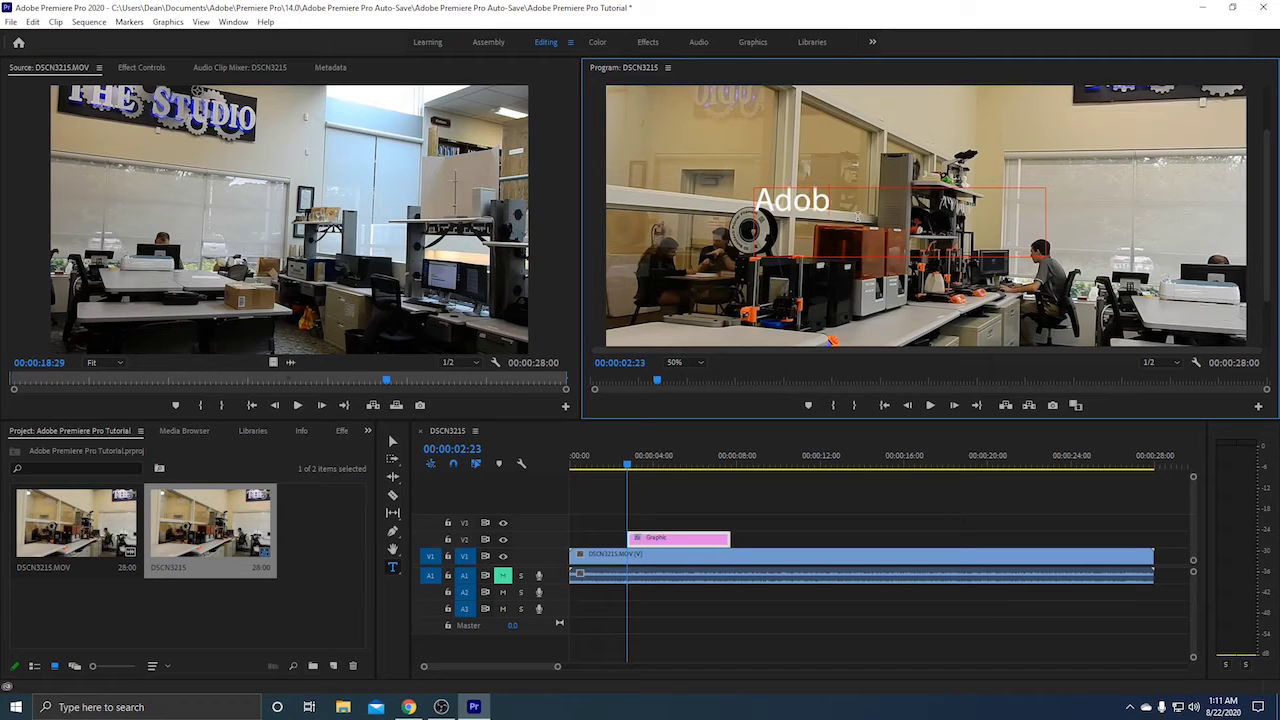
type("e tTu")
type("pr")
key("BackSpace")
key("BackSpace")
type("ori")
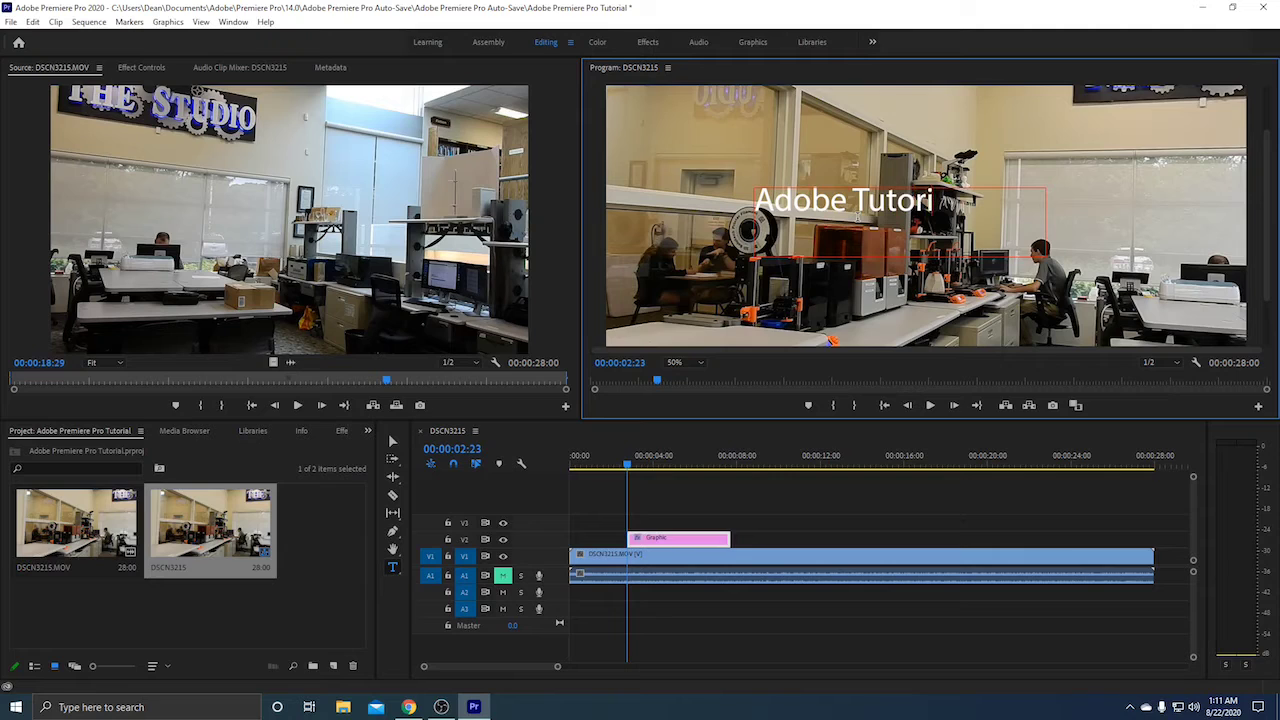
type("al")
Move the "Adobe Tutorial" text down and slightly to the right in the video frame with the Selection tool
left_click(393, 443)
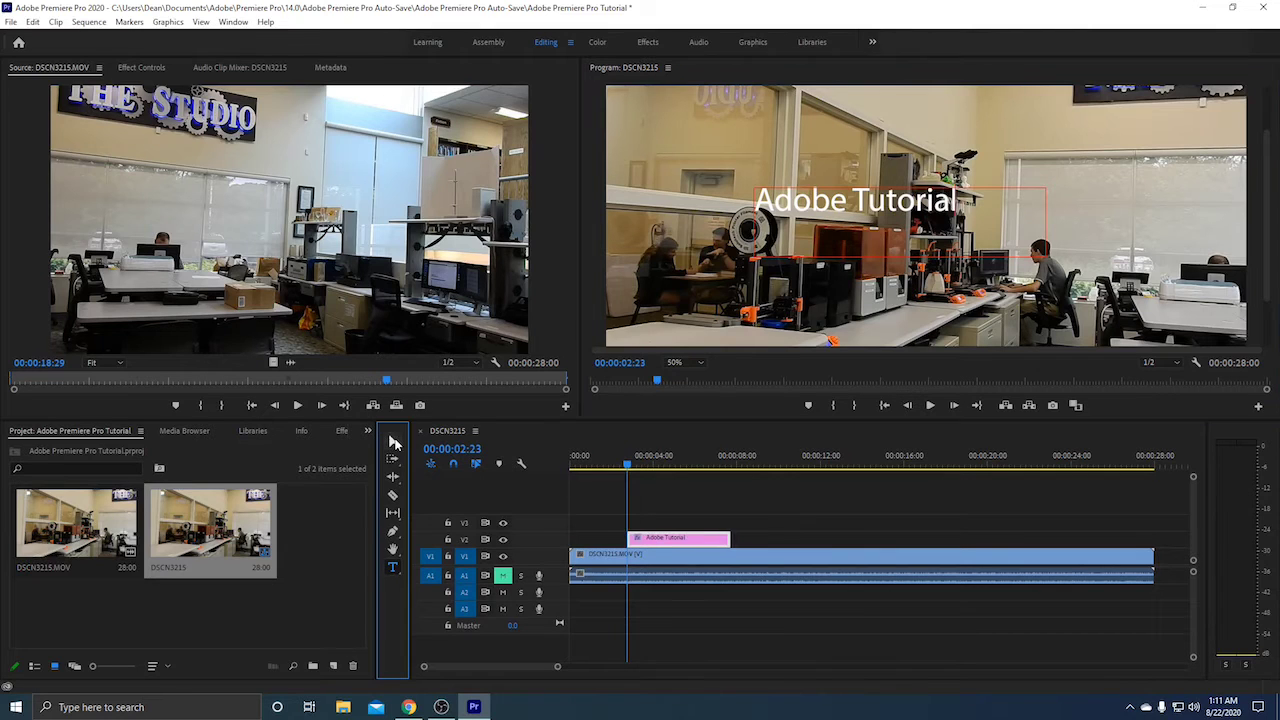
left_click(393, 443)
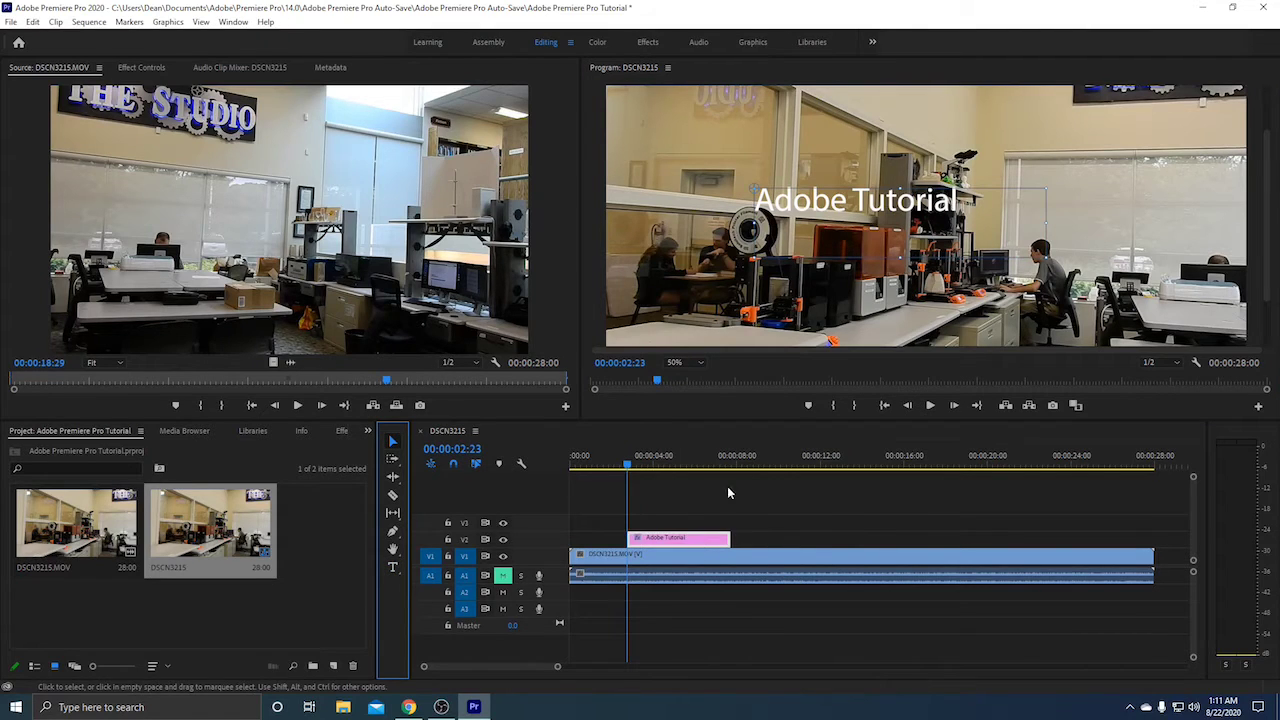
left_click_drag(852, 205, 879, 246)
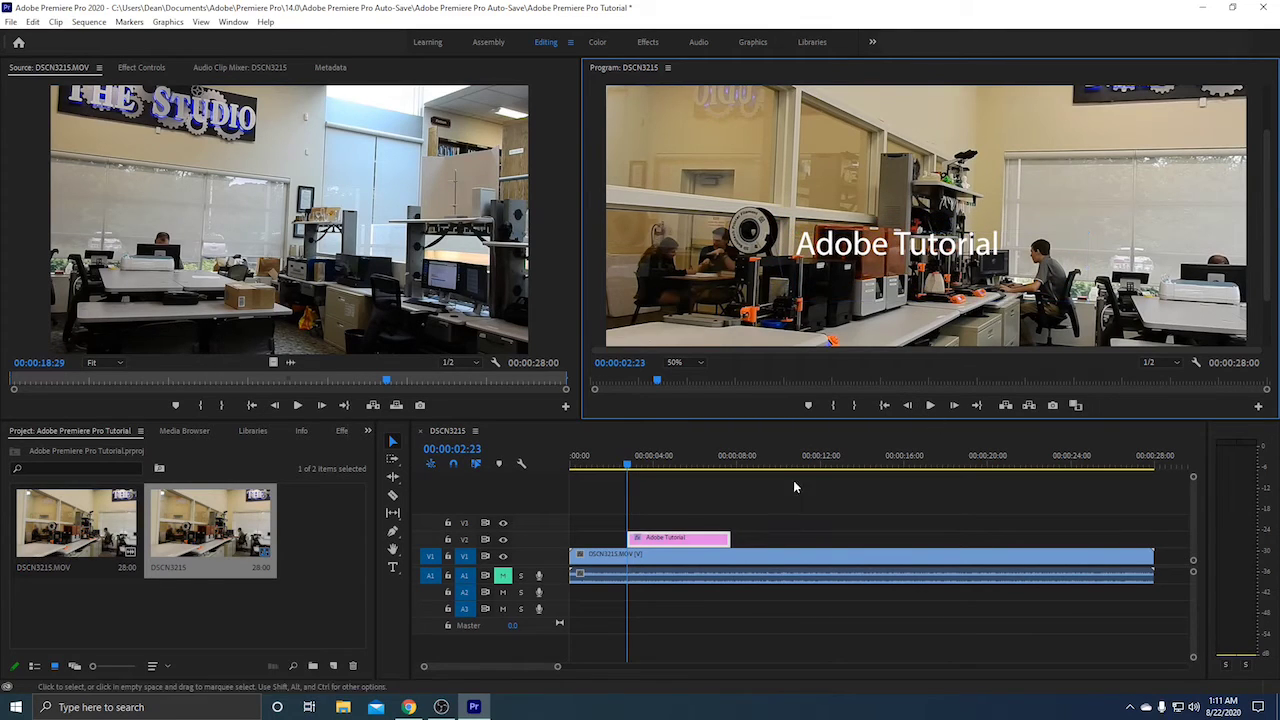
Shift the "Adobe Tutorial" graphic on V2 to start about one second into the sequence and play the sequence from its beginning
left_click_drag(702, 542, 650, 548)
left_click(574, 461)
left_click(572, 457)
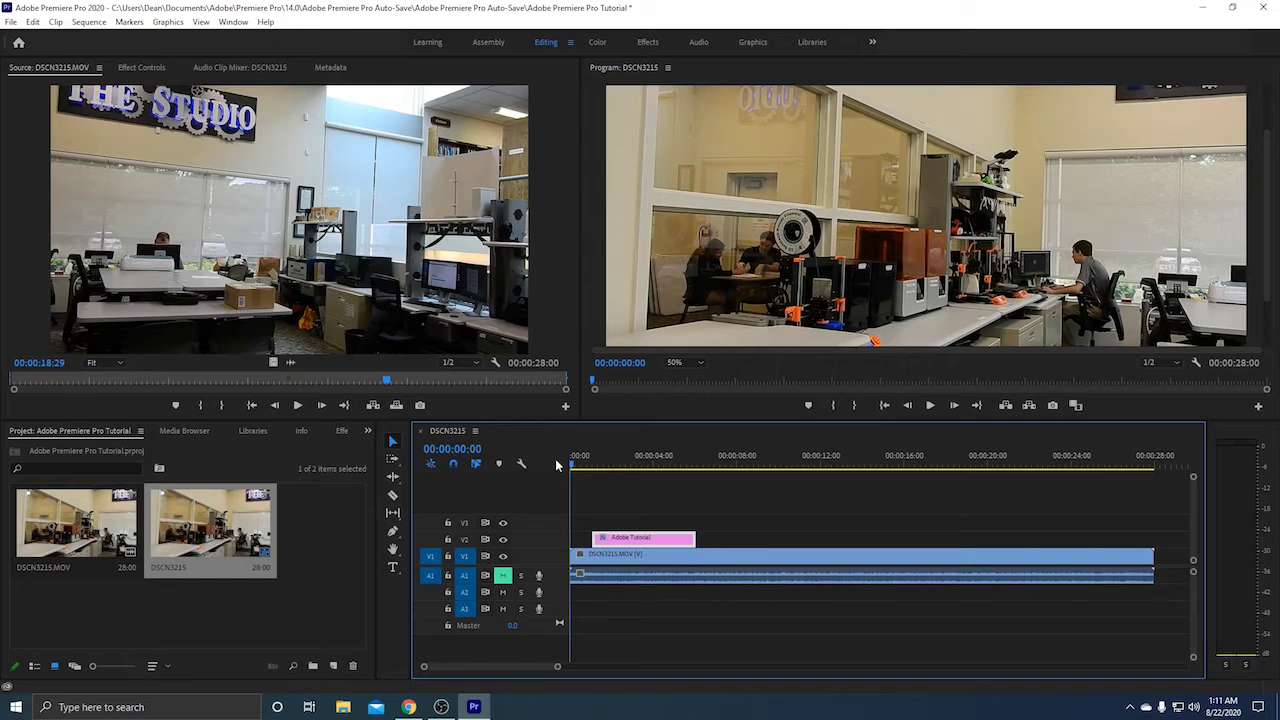
key("space")
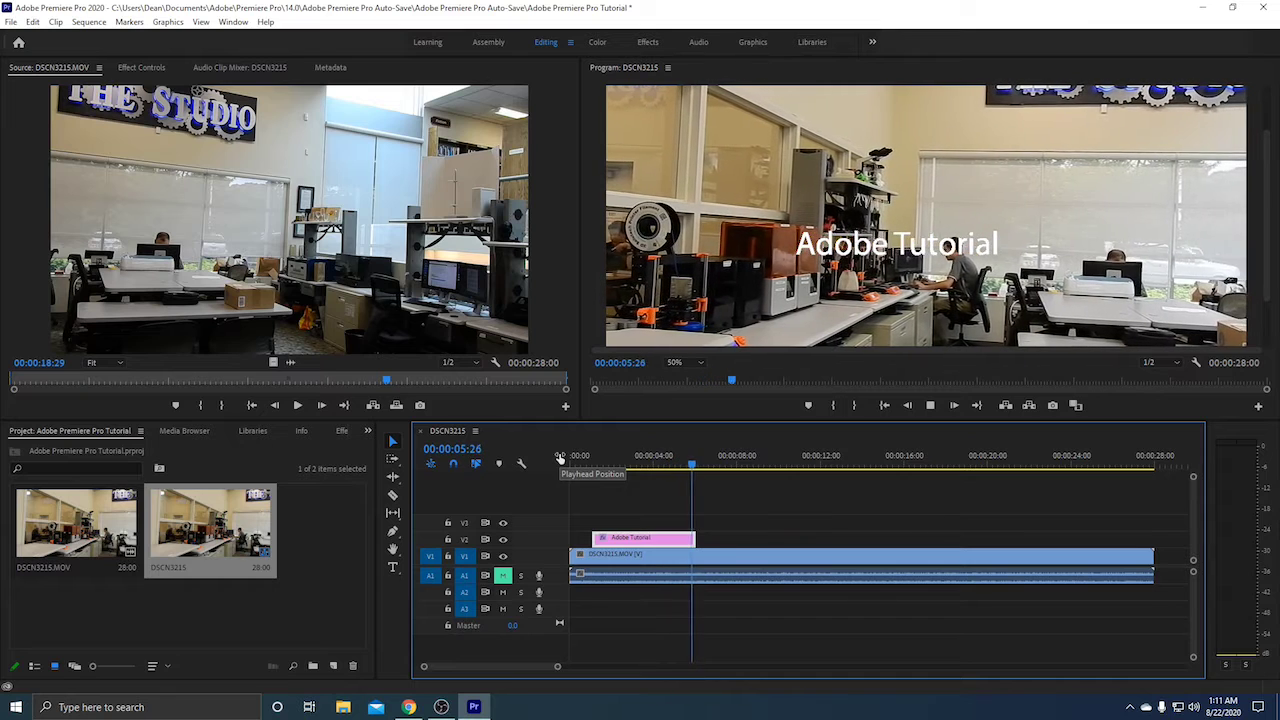
key("space")
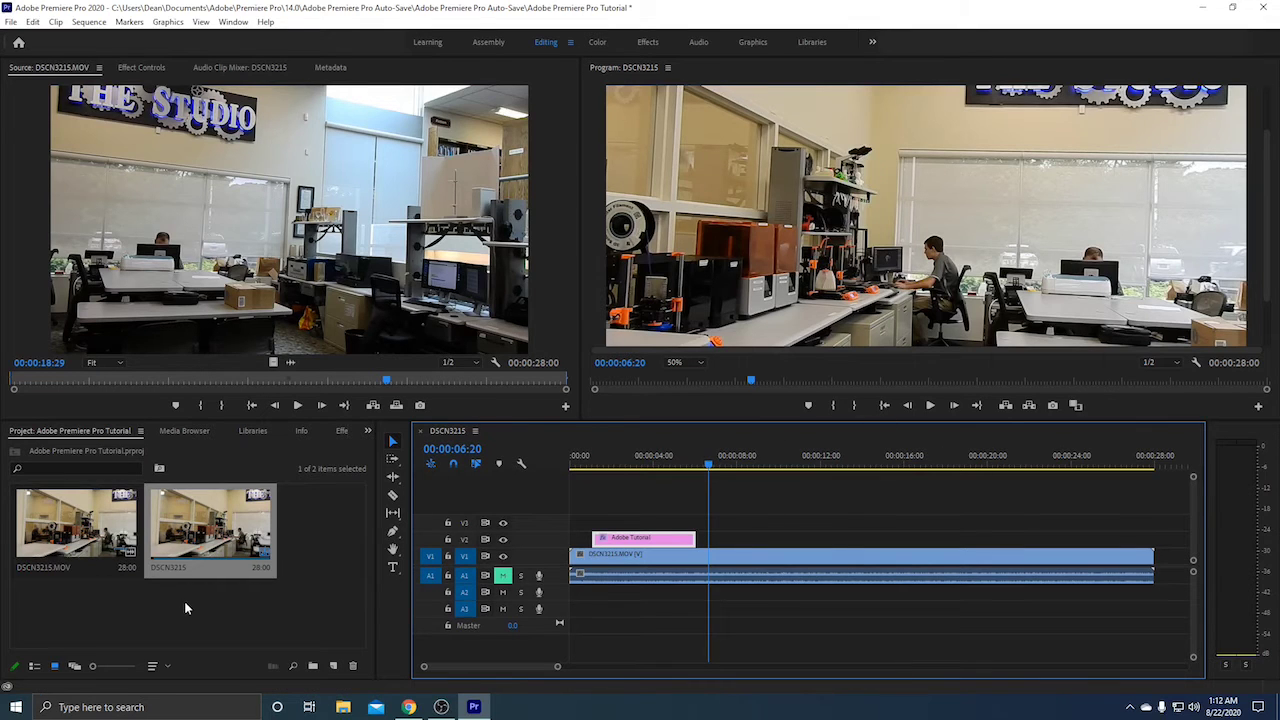
Switch to the Effects workspace
left_click(648, 42)
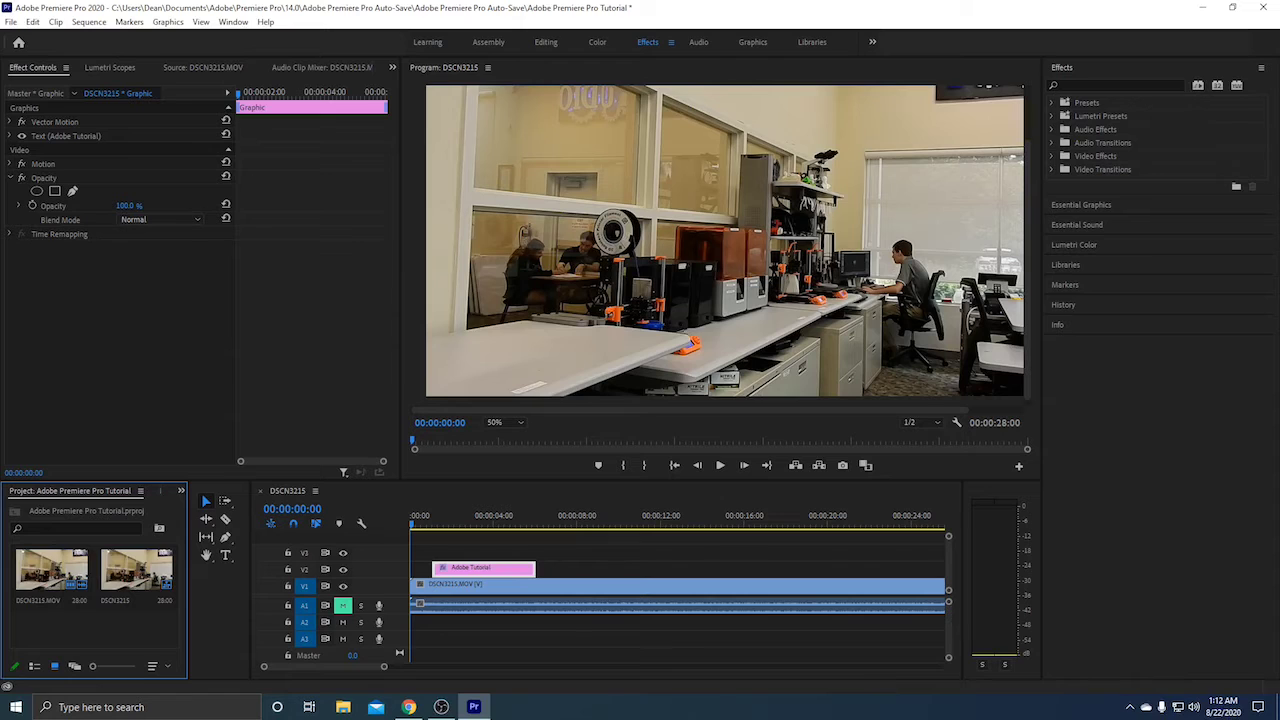
Browse the Essential Graphics templates and place the Bold Title template on V3 at the start of the sequence
left_click(1075, 206)
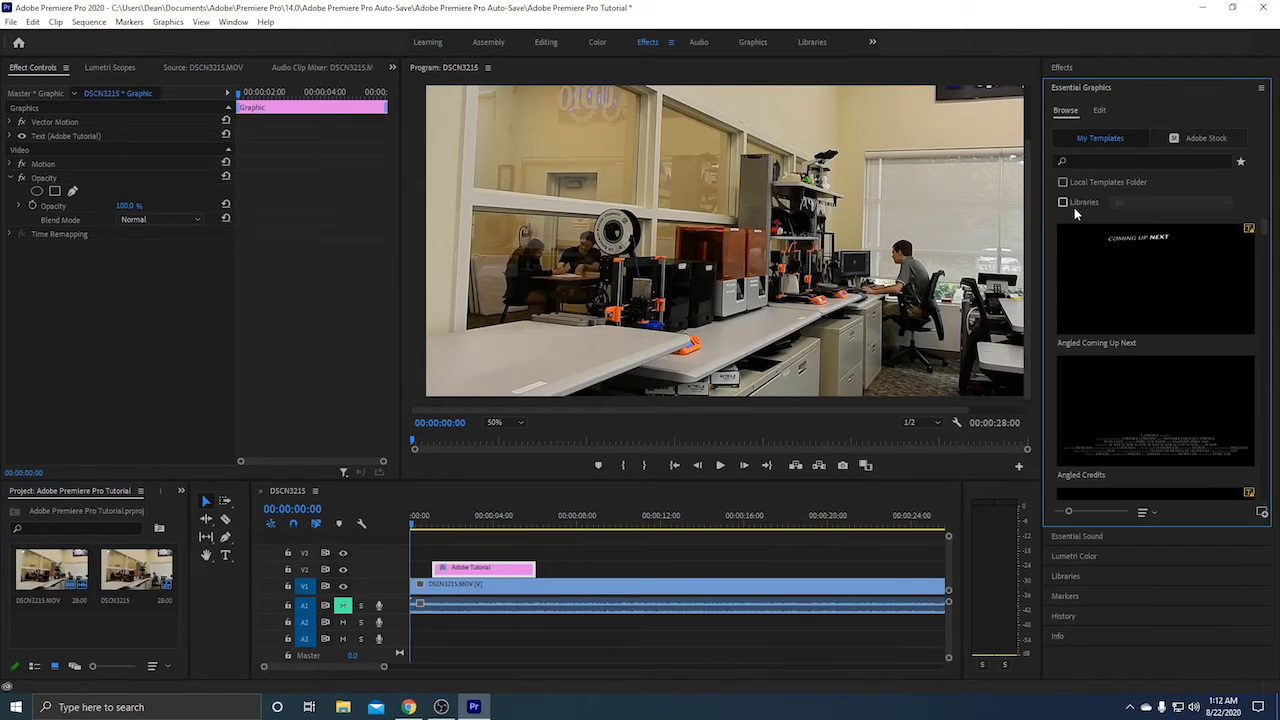
left_click(1080, 70)
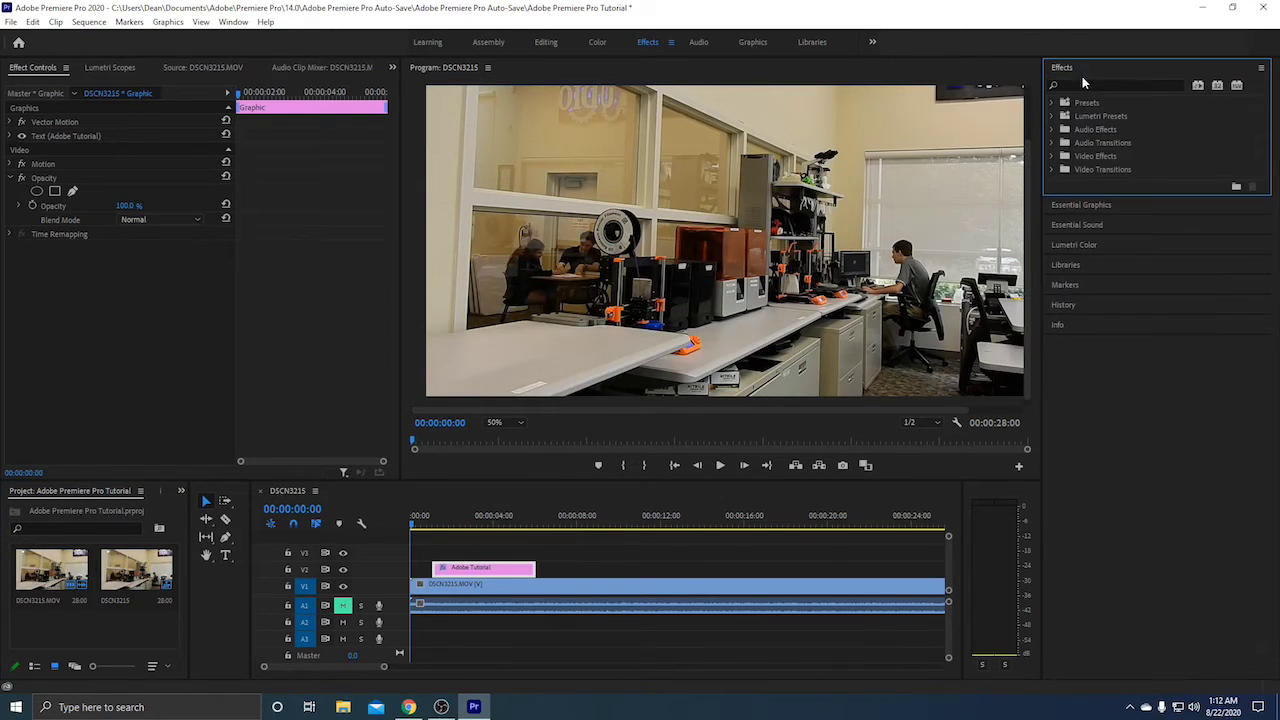
left_click(1110, 207)
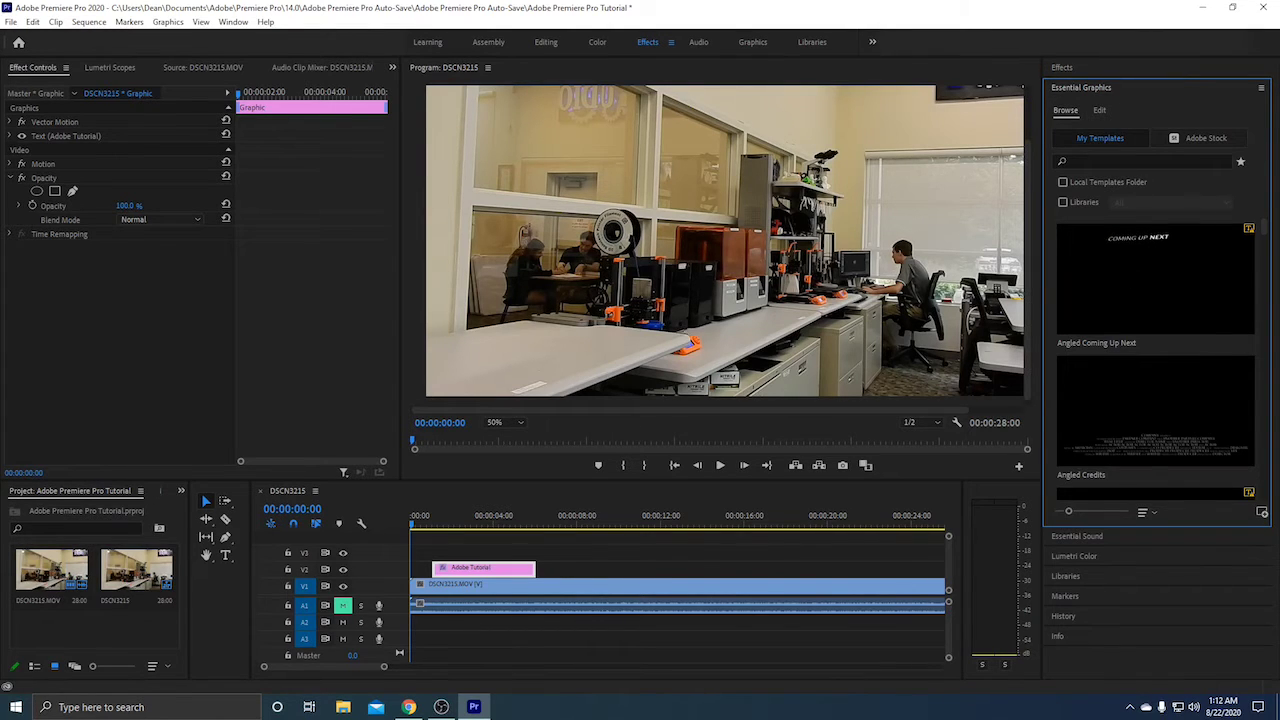
scroll(1189, 351, "down", 4)
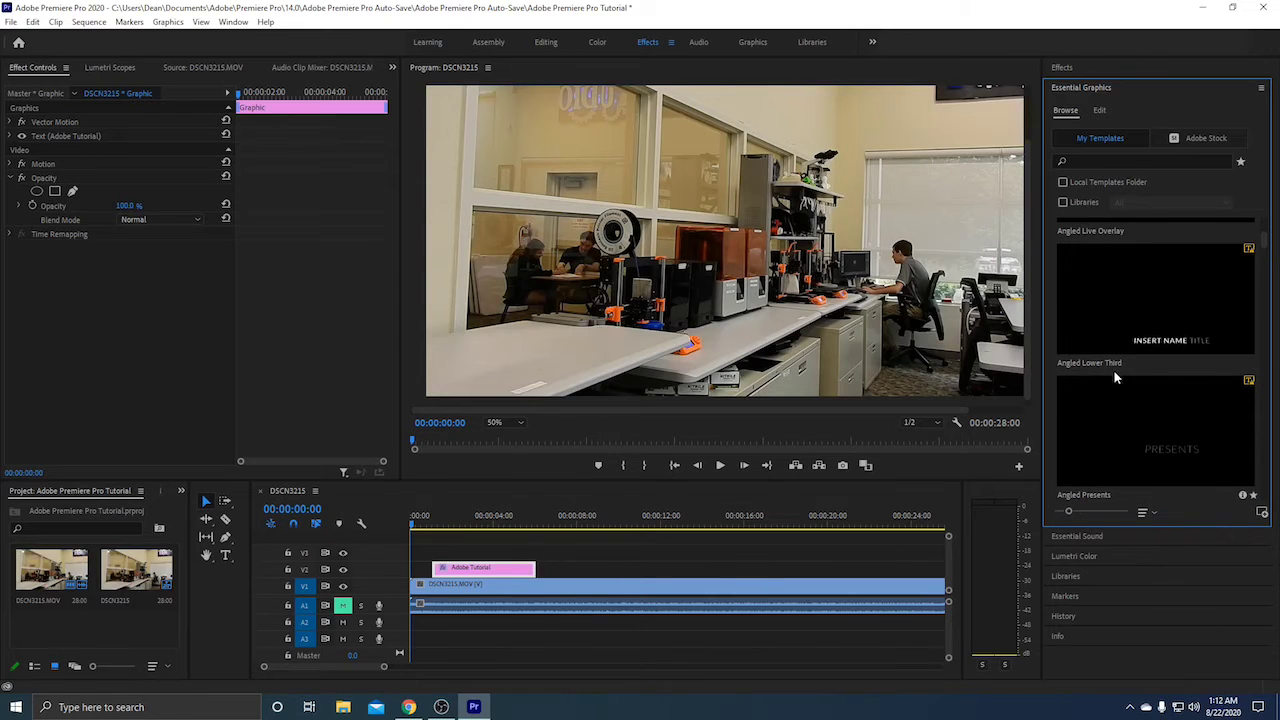
scroll(1115, 376, "down", 4)
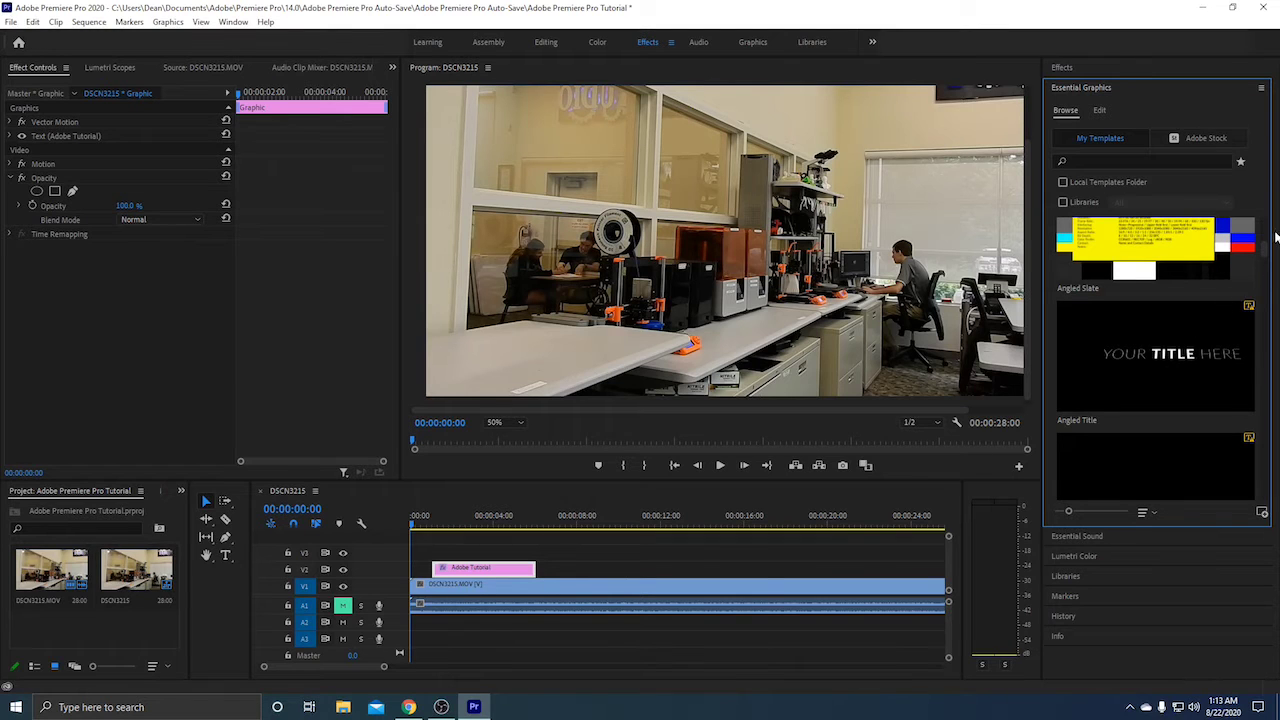
scroll(1270, 290, "down", 8)
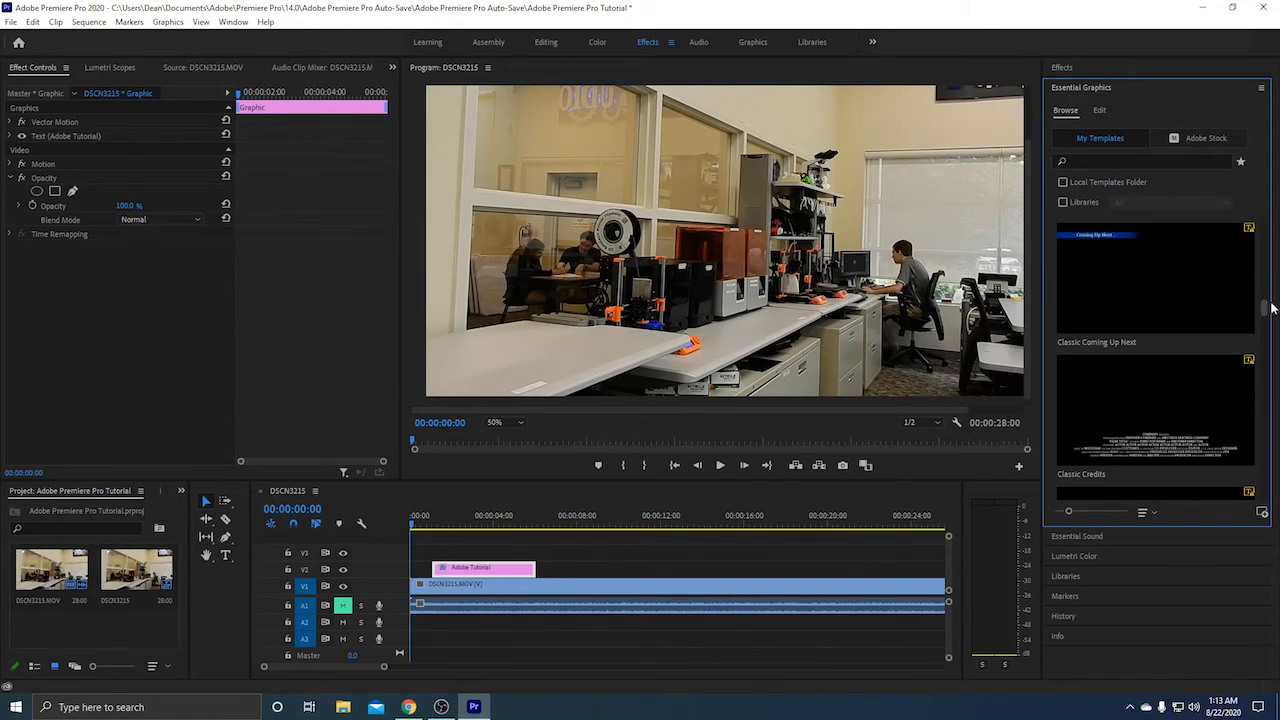
mouse_move(1270, 293)
left_mouse_down()
mouse_move(1267, 330)
mouse_move(1266, 294)
left_mouse_up()
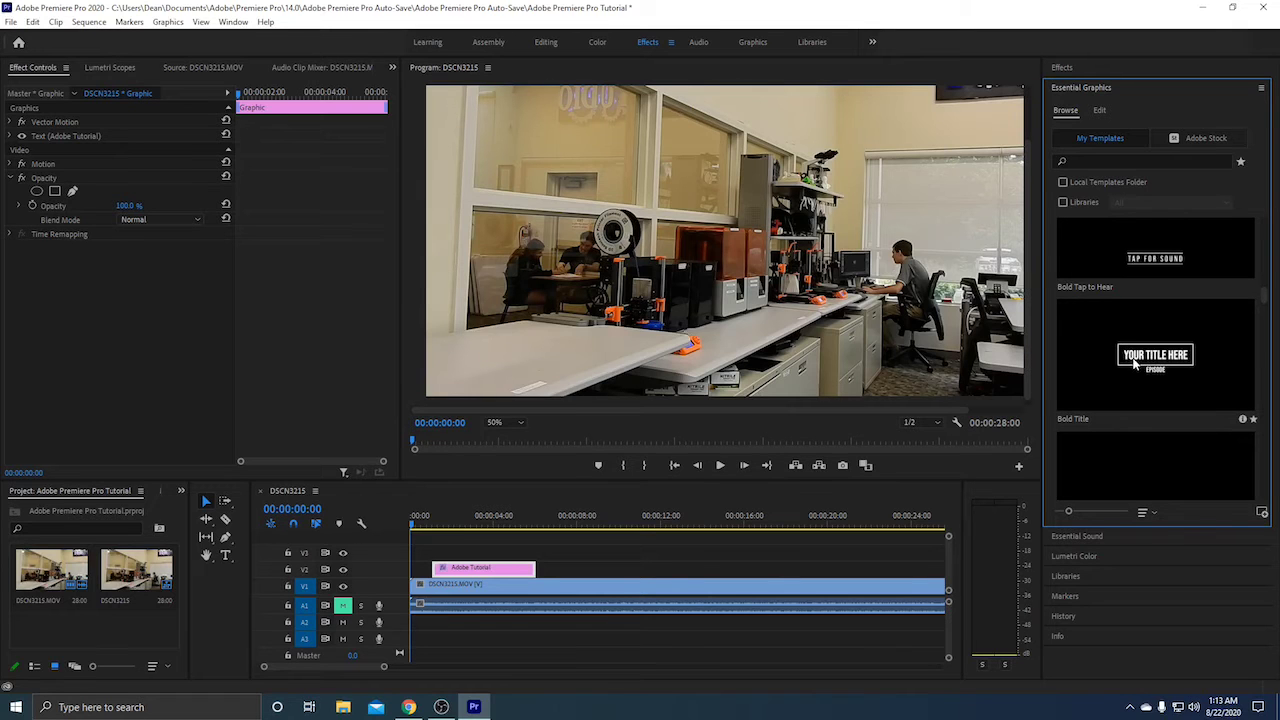
left_click_drag(1136, 362, 443, 560)
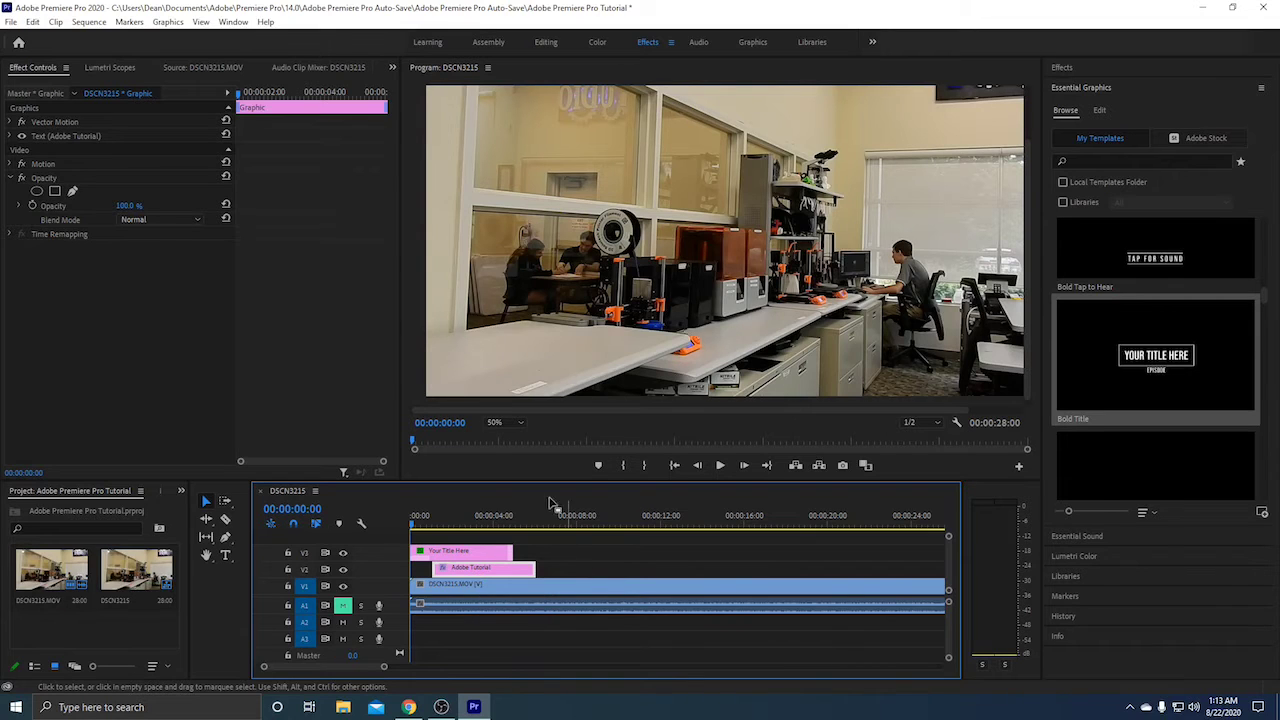
Delete the "Adobe Tutorial" graphic from V2
left_click(480, 555)
left_click(492, 569)
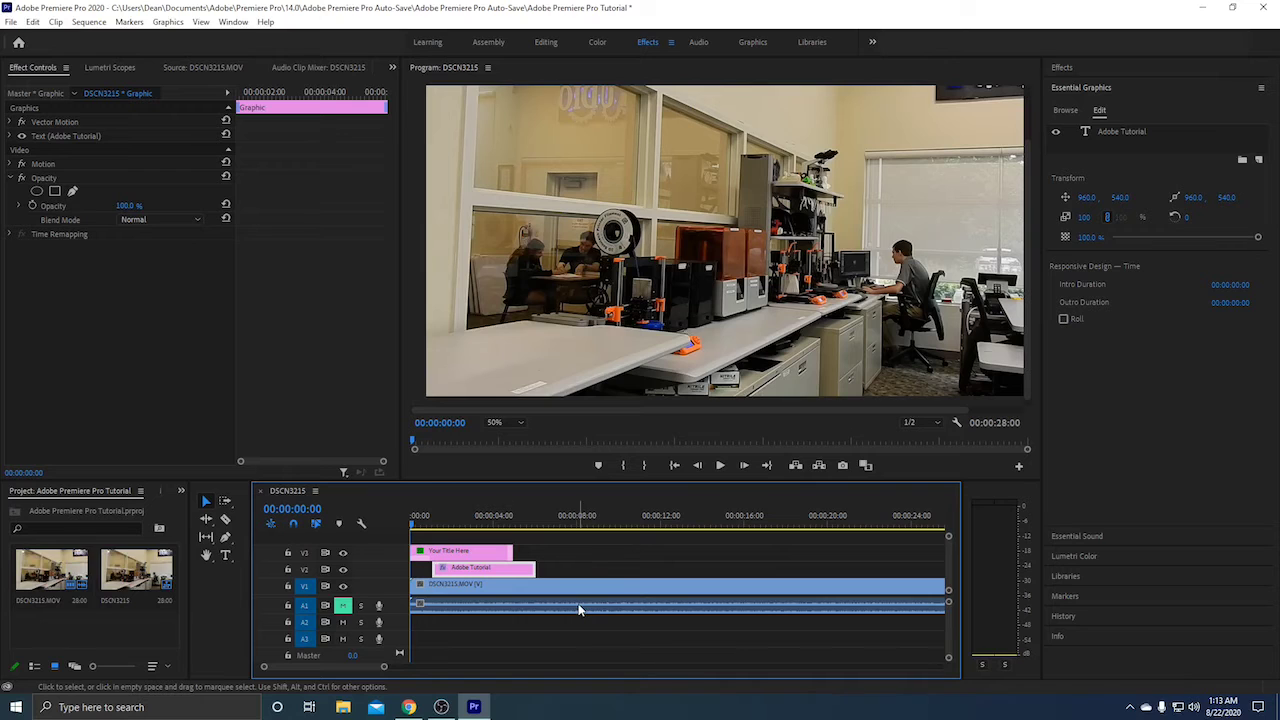
key("Delete")
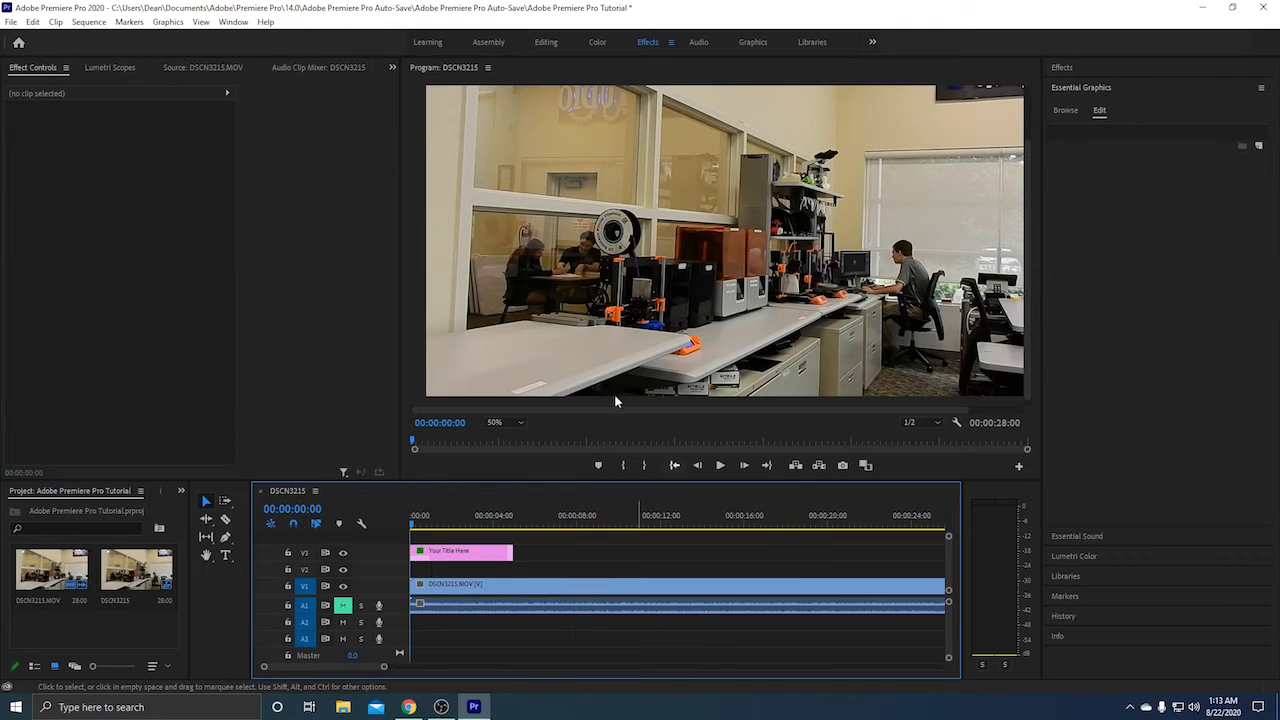
At 00:00:00:11, select the "Your Title Here" text in the video frame and set its font size to 112
left_click(422, 528)
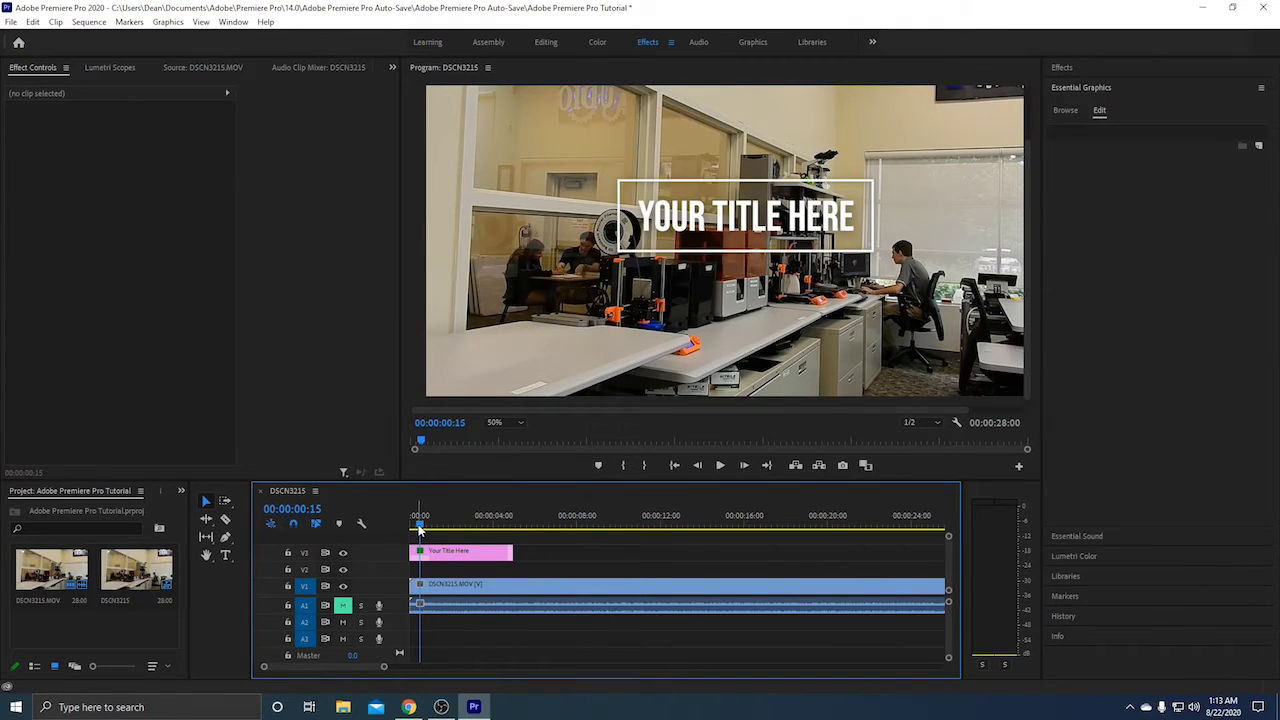
left_click(417, 528)
left_click(678, 208)
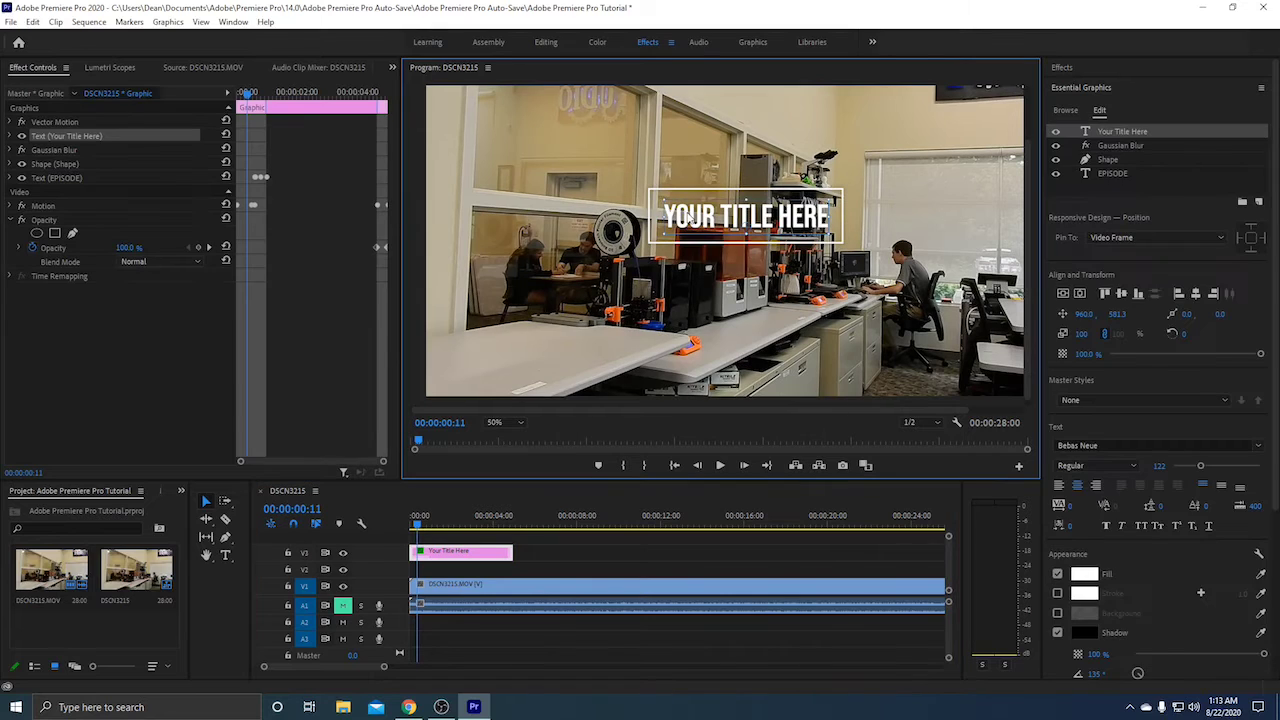
double_click(688, 216)
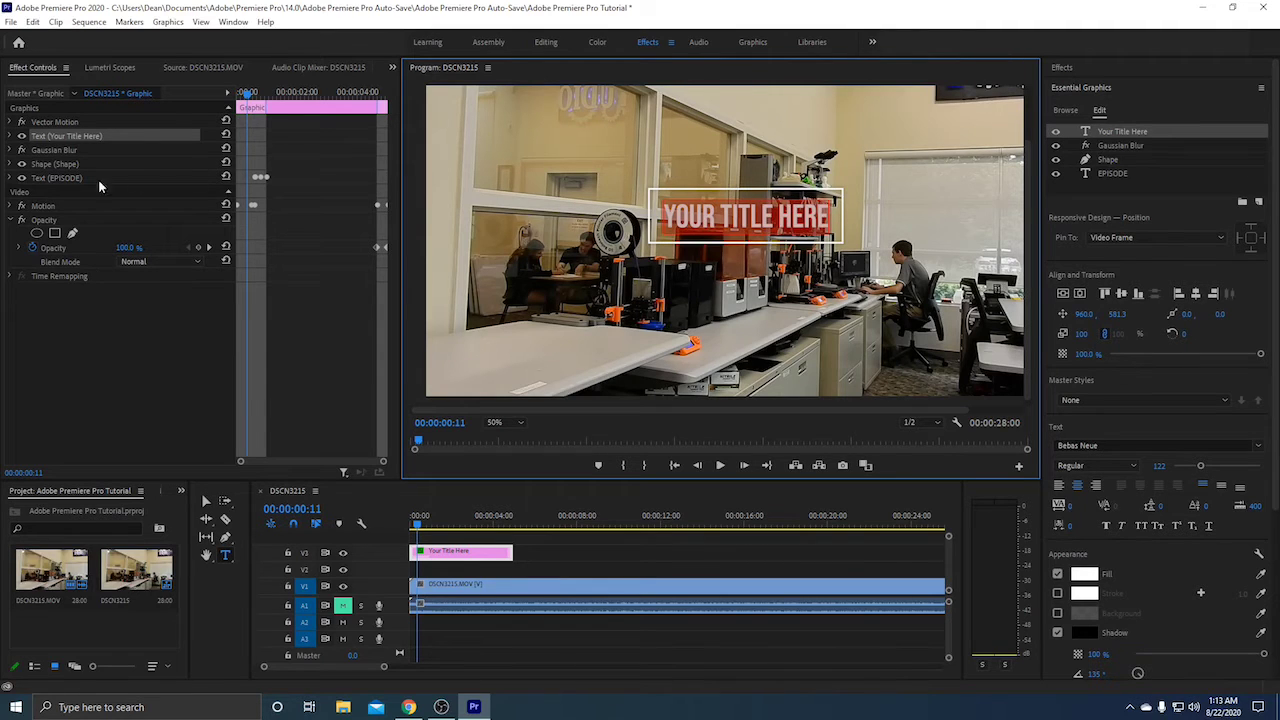
left_click(10, 136)
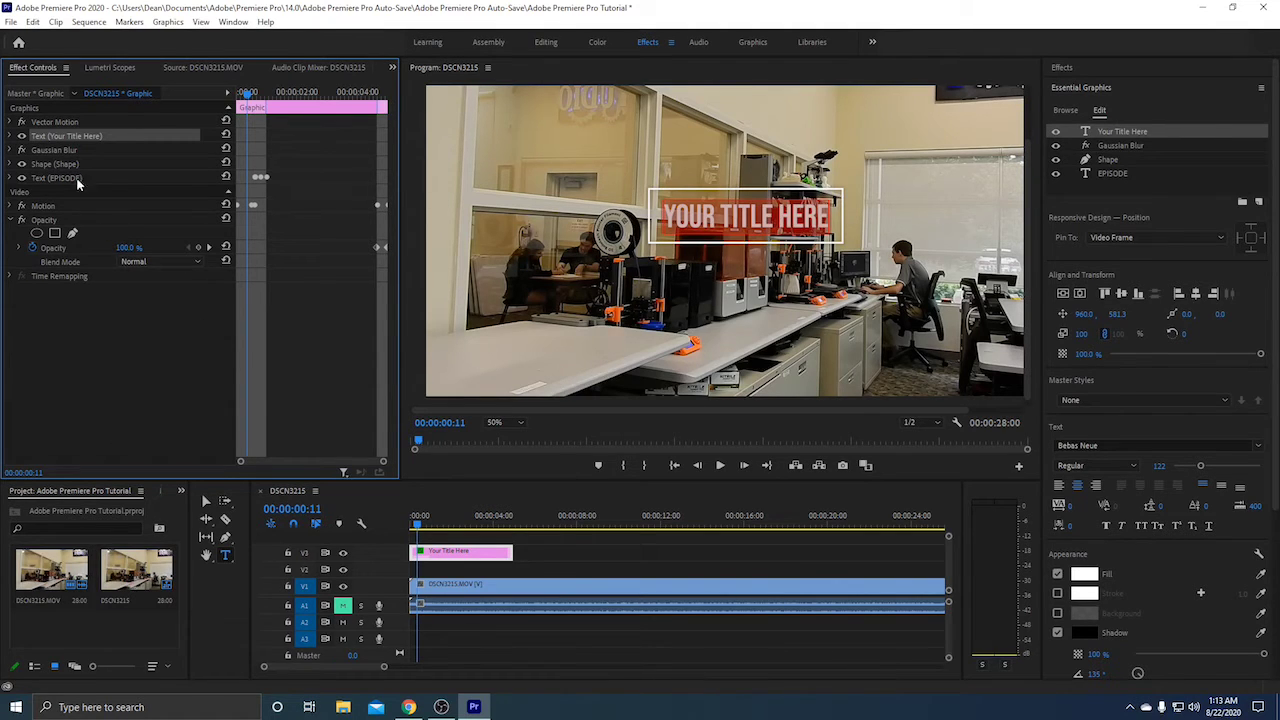
left_click(10, 136)
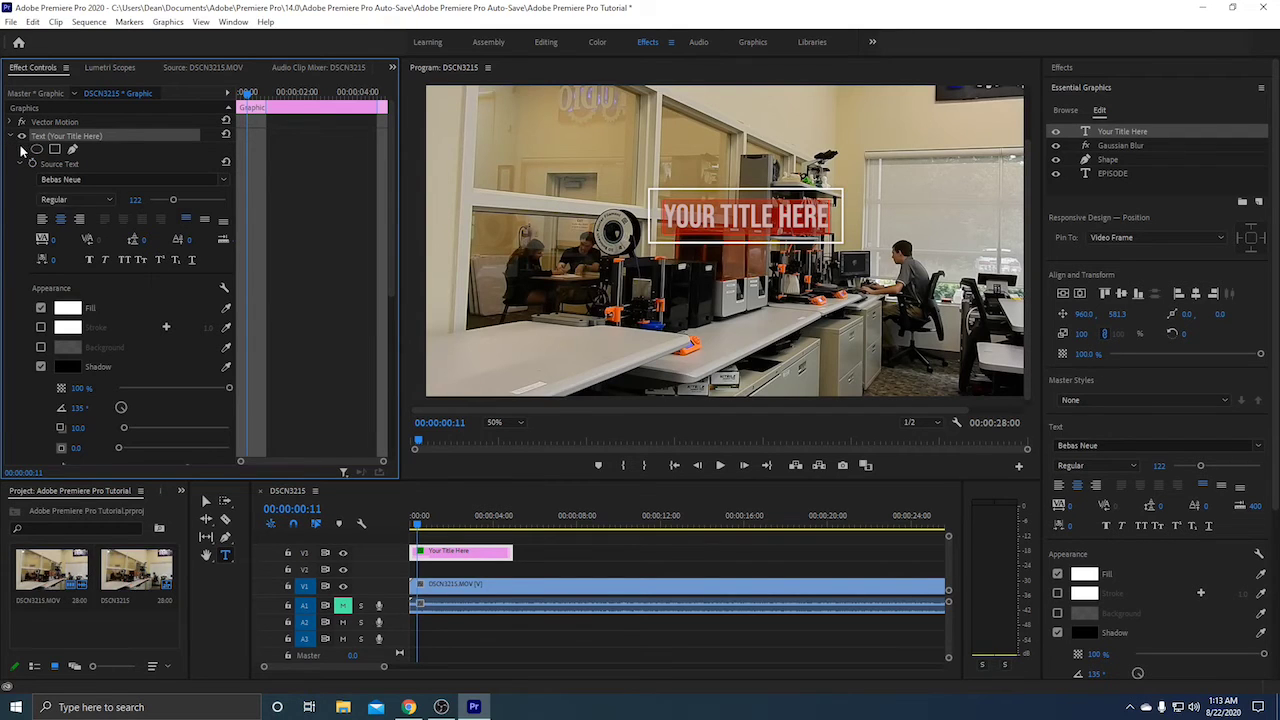
left_click(10, 136)
left_click(10, 136)
mouse_move(172, 201)
left_mouse_down()
mouse_move(156, 201)
mouse_move(170, 203)
left_mouse_up()
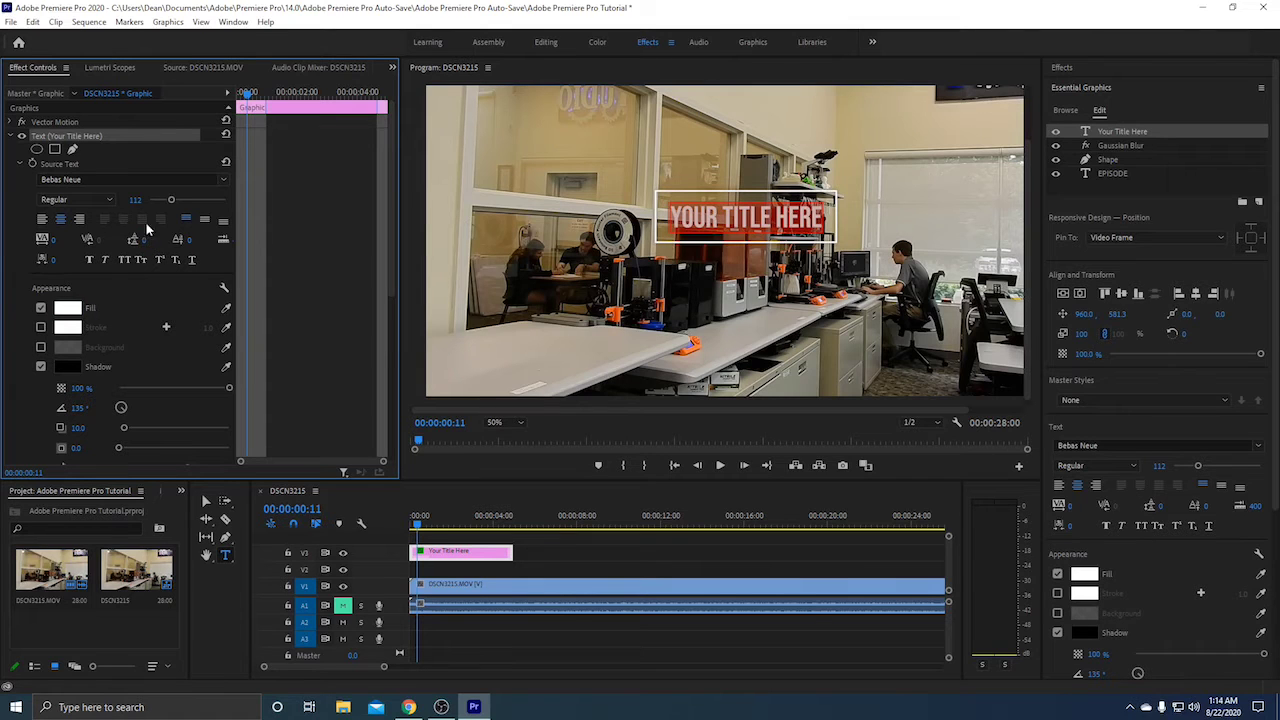
left_click(12, 137)
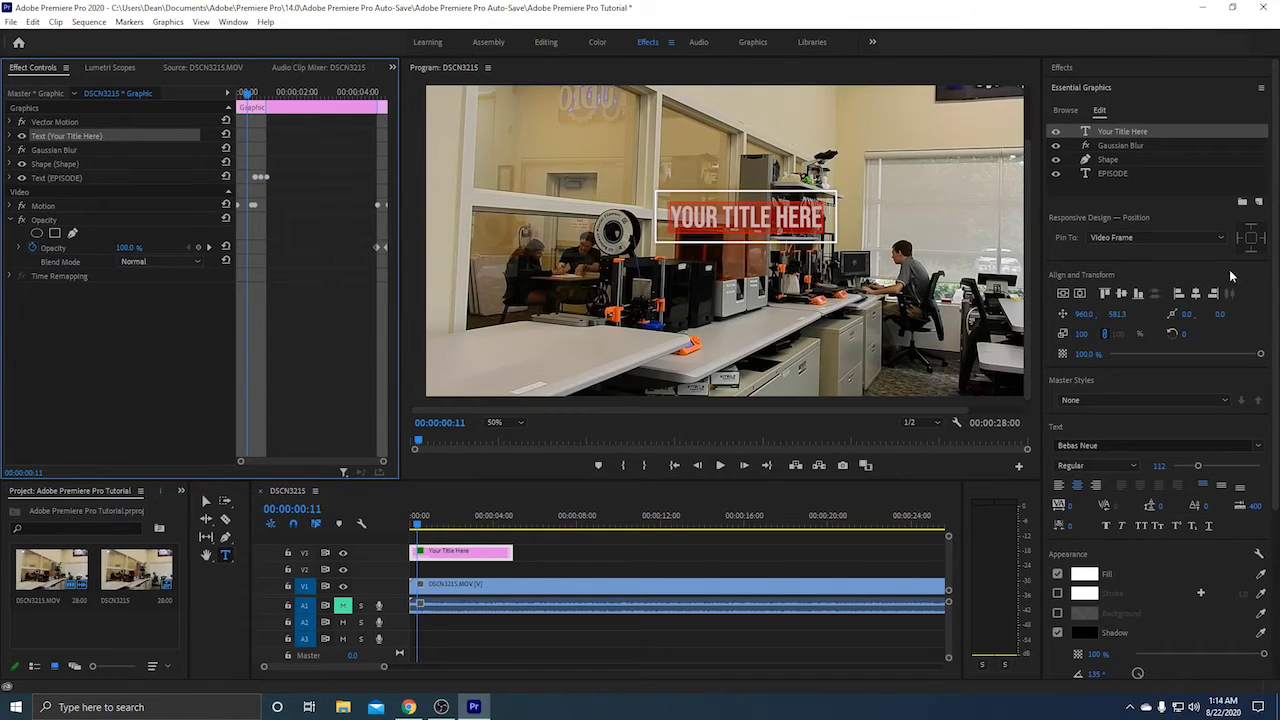
Replace the "Your Title Here" text with "Adobe Premiere Pro Tutorial"
left_click(763, 213)
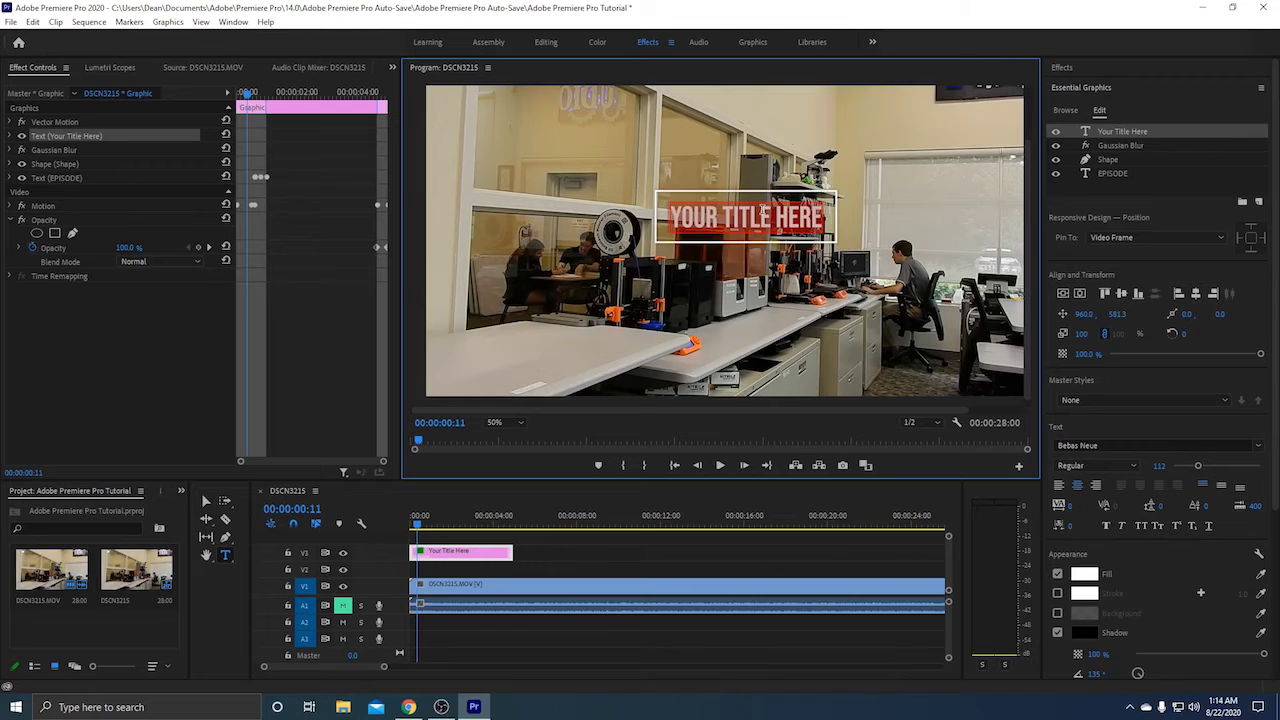
type("ADOBE Premiere")
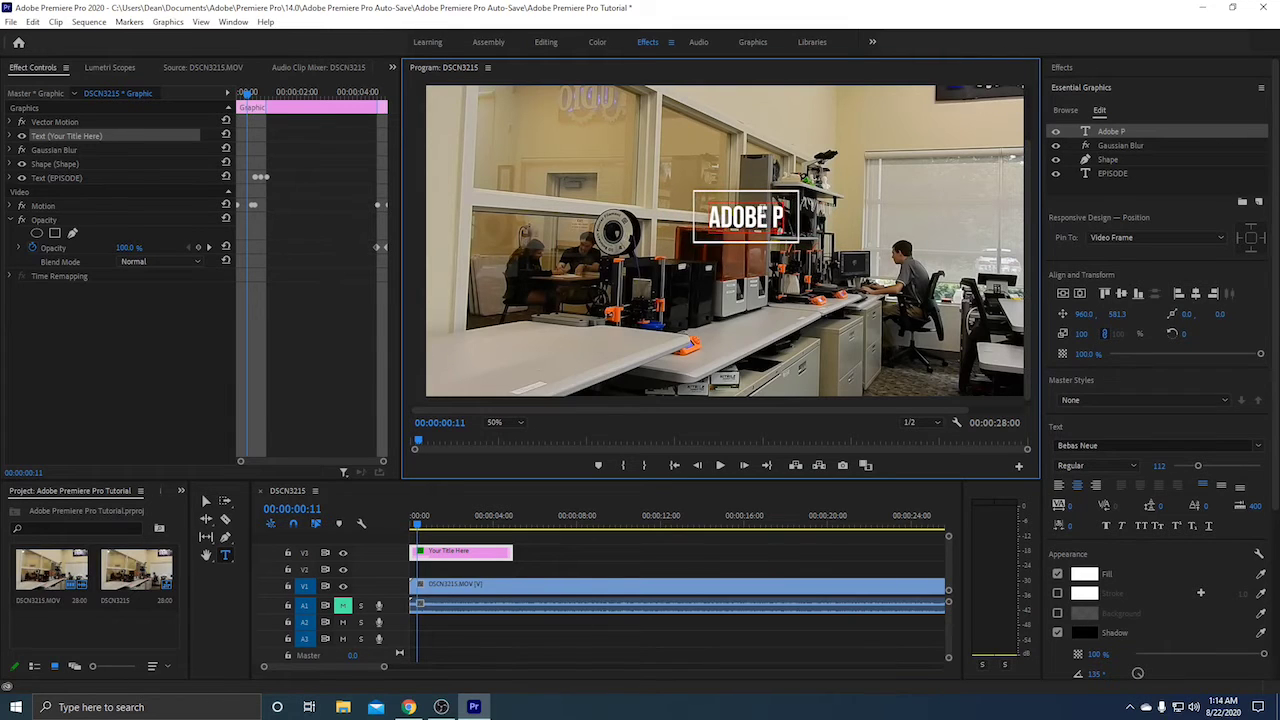
type(" Pro Tut")
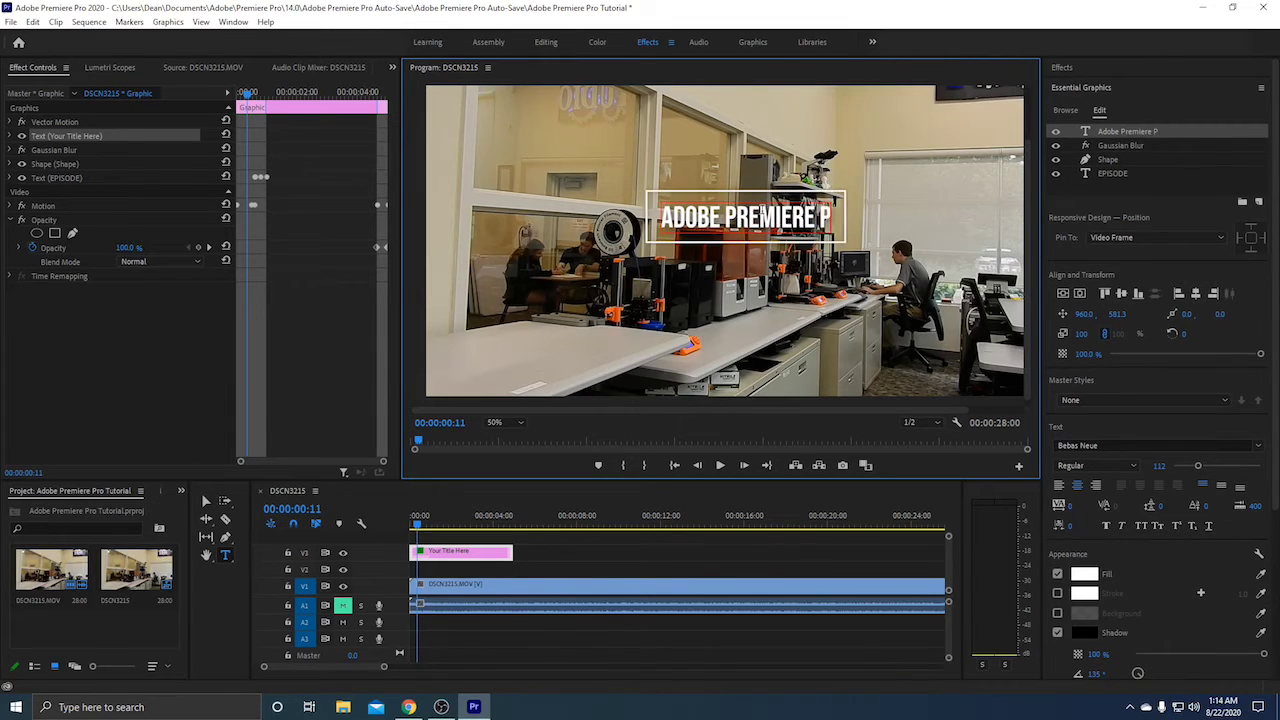
type("OP")
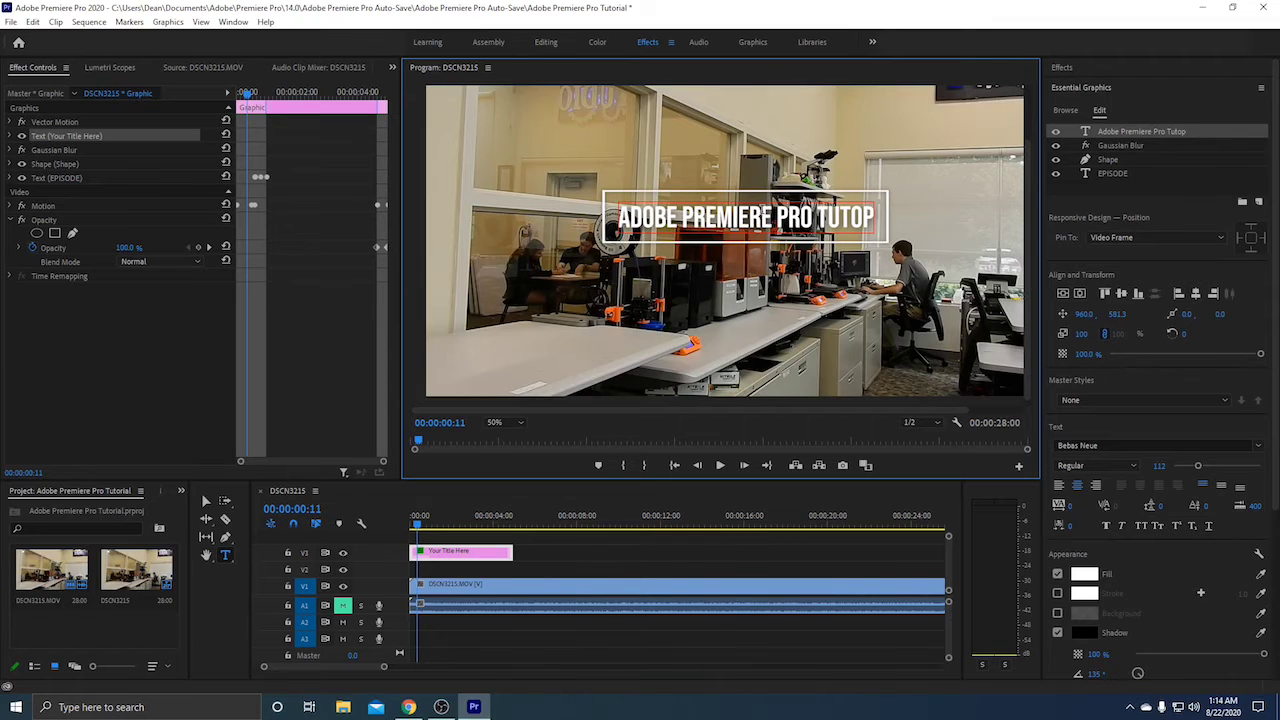
key("BackSpace")
type("RIAL")
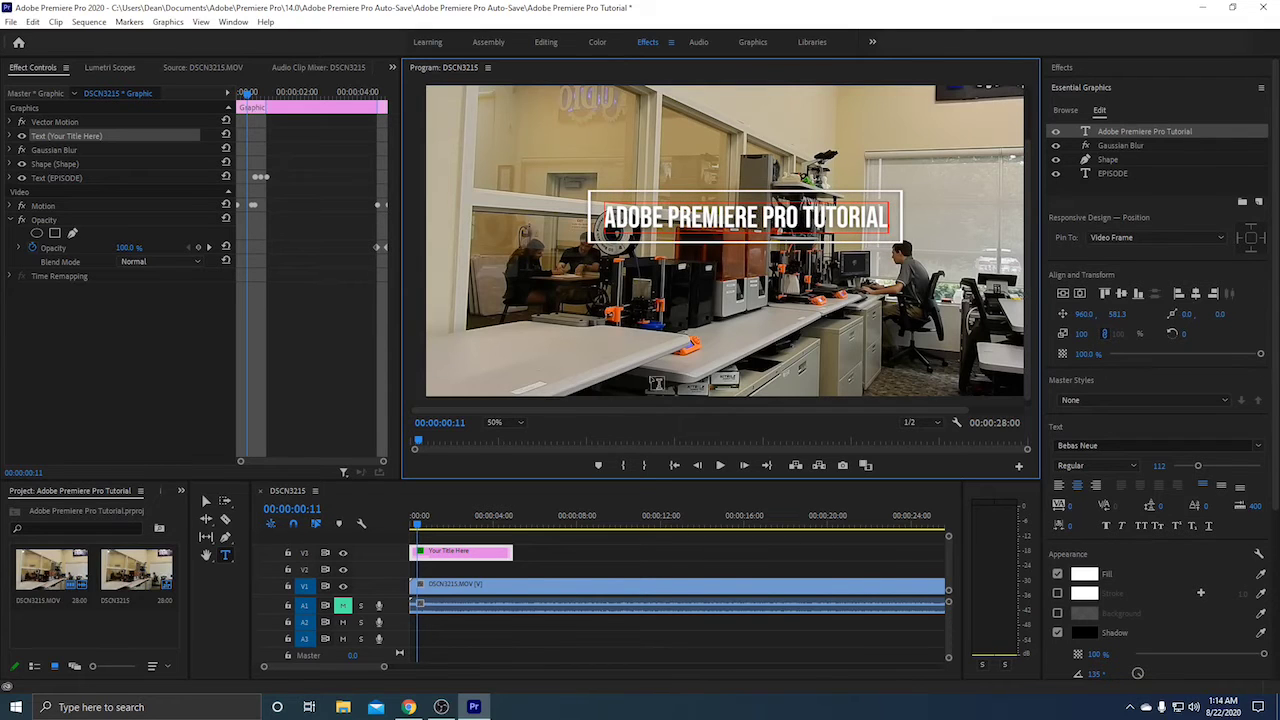
Play the sequence from its beginning through the end of the title graphic
left_click(515, 512)
left_click_drag(515, 512, 374, 518)
key("space")
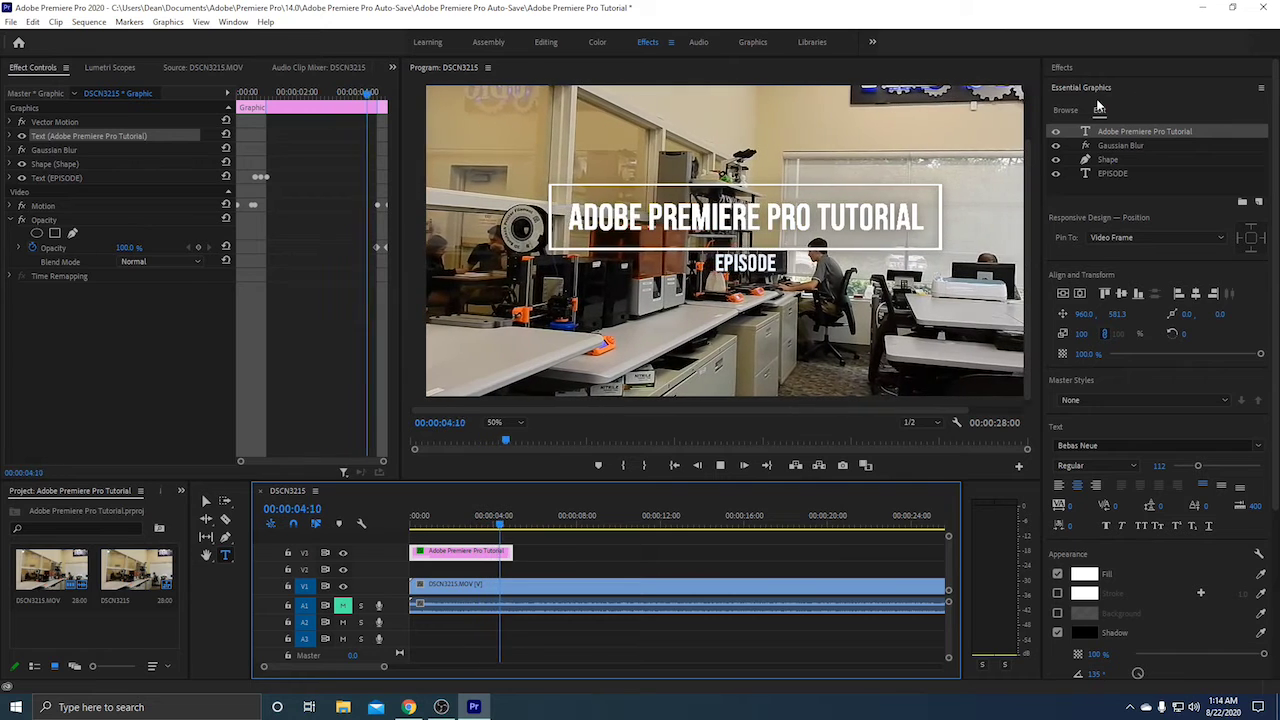
key("space")
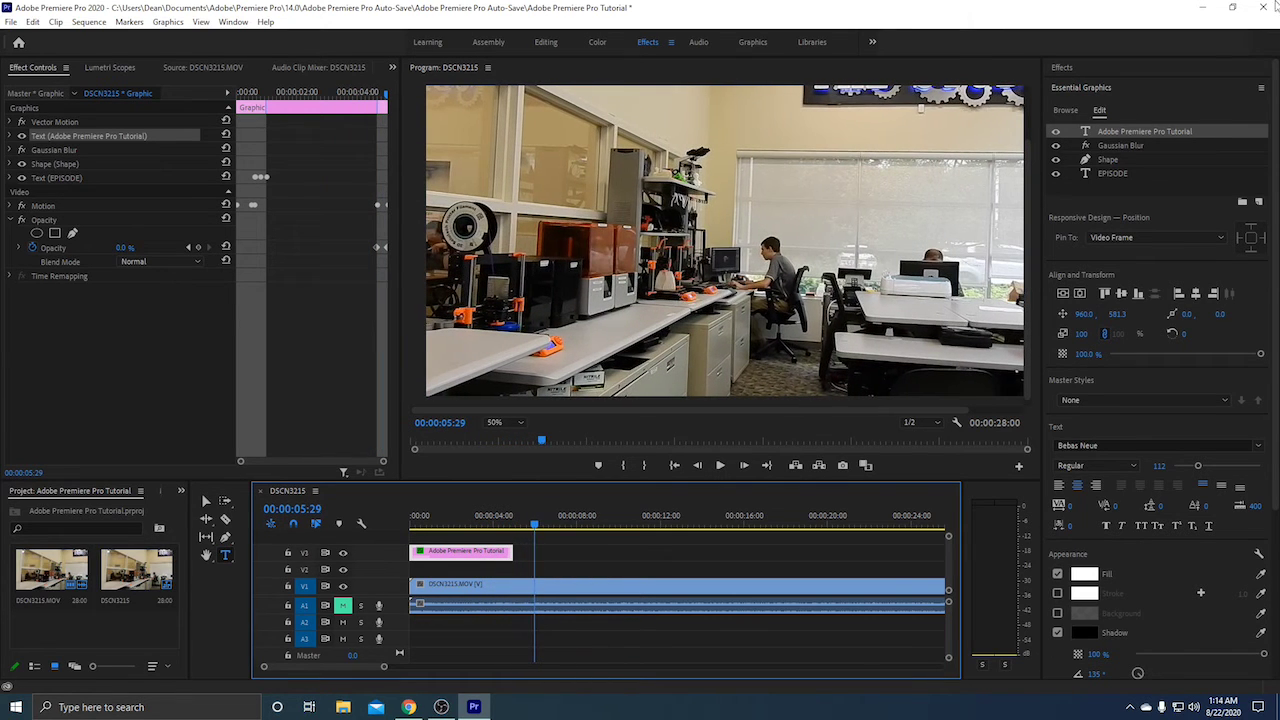
Look through the Essential Graphics, Essential Sound and Lumetri Color controls and return to the effects library
left_click(1262, 88)
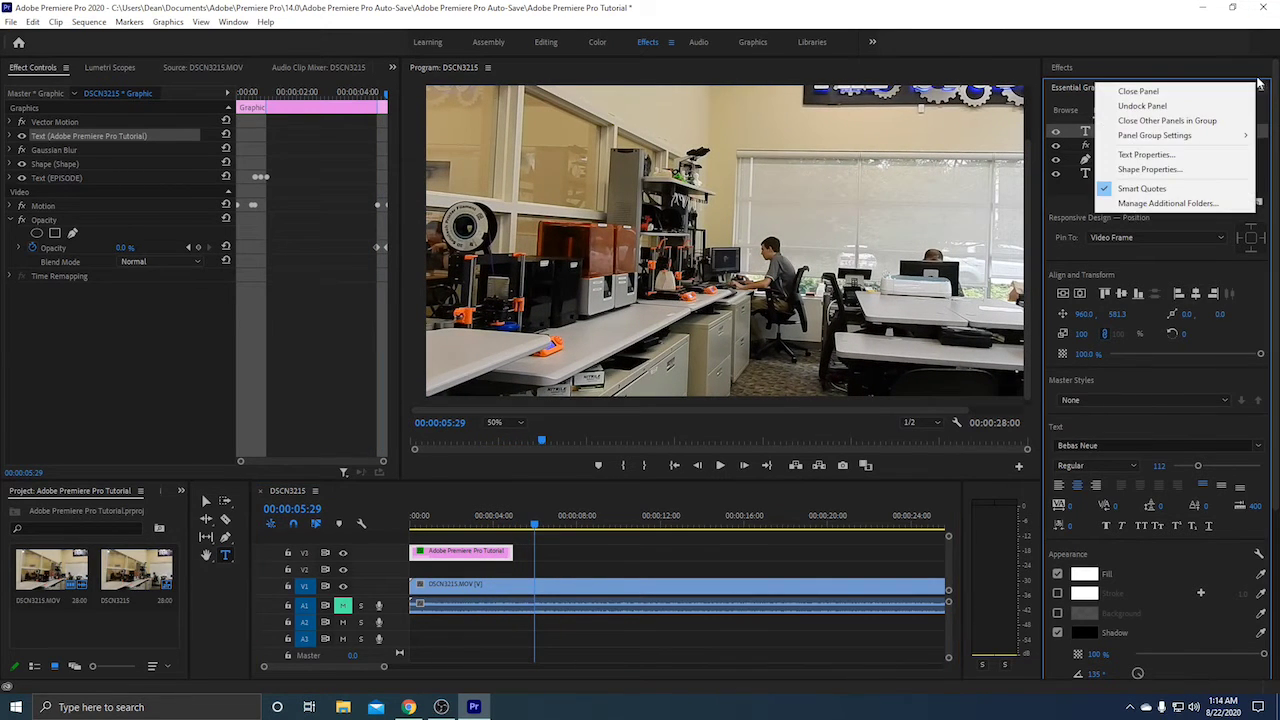
left_click(1157, 71)
left_click(1150, 64)
left_click(1097, 203)
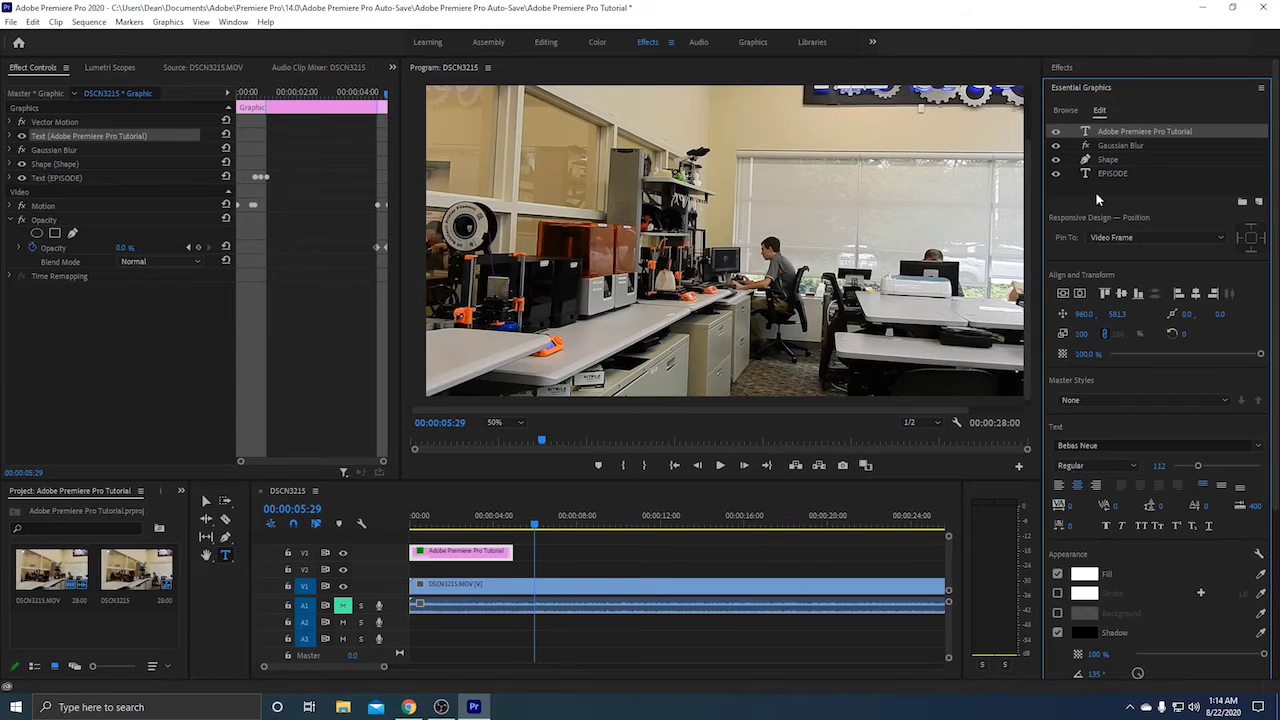
left_click(1148, 65)
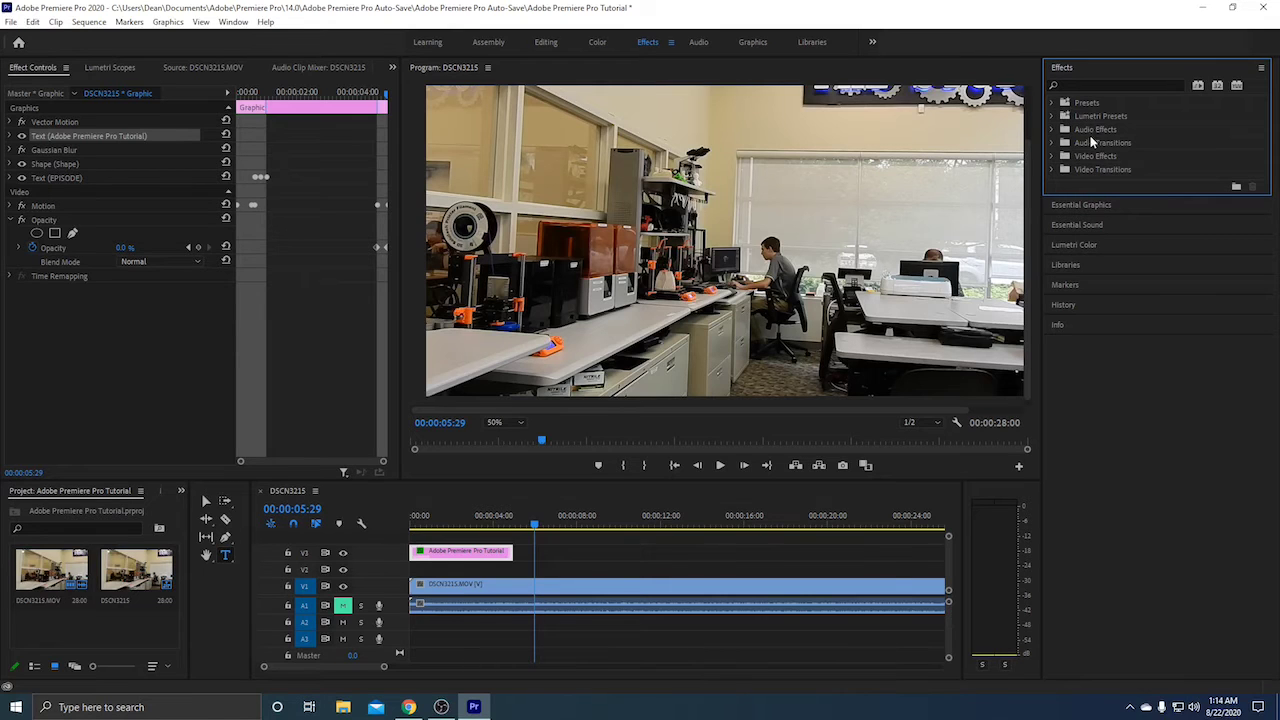
left_click(1048, 224)
left_click(1119, 90)
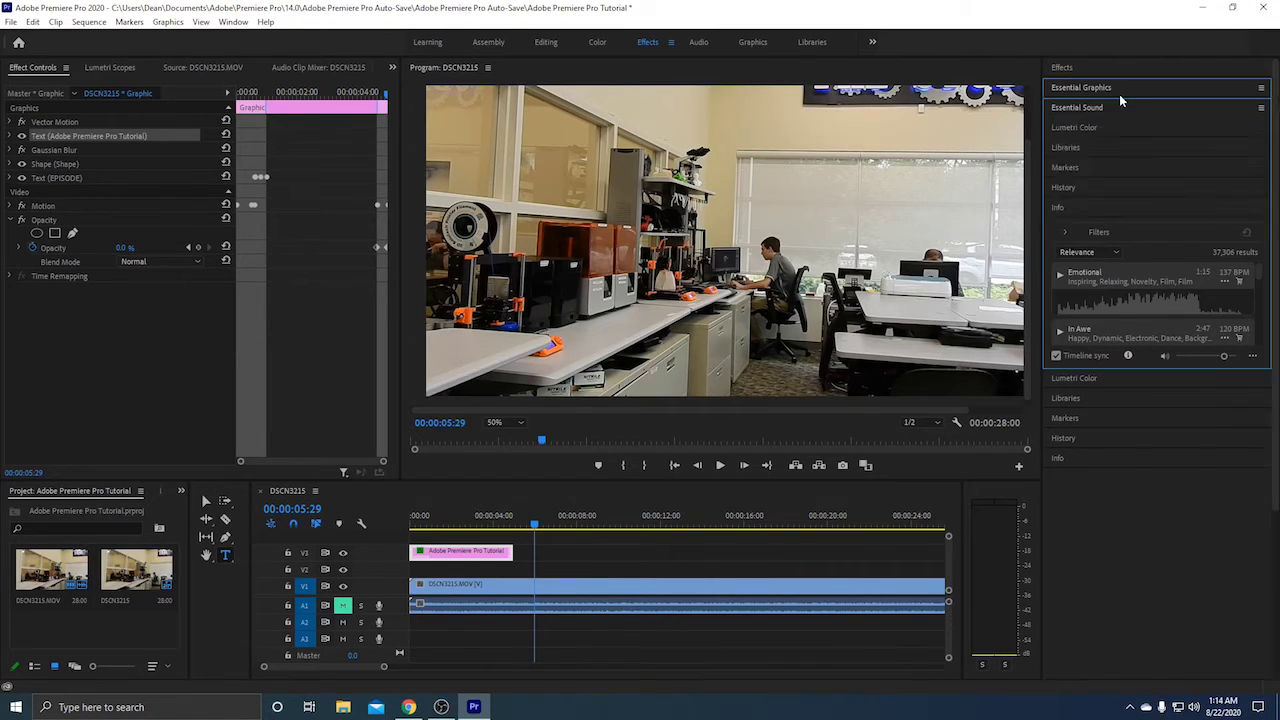
left_click(1108, 70)
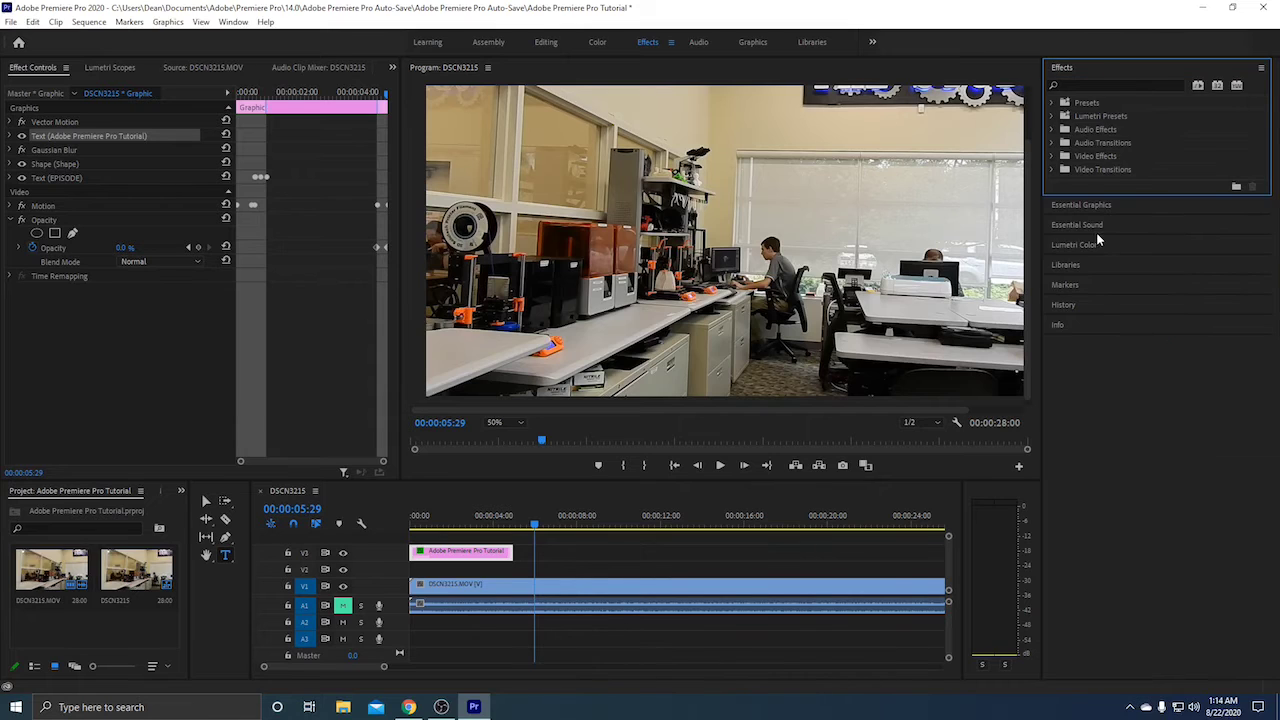
left_click(1097, 227)
left_click(1117, 88)
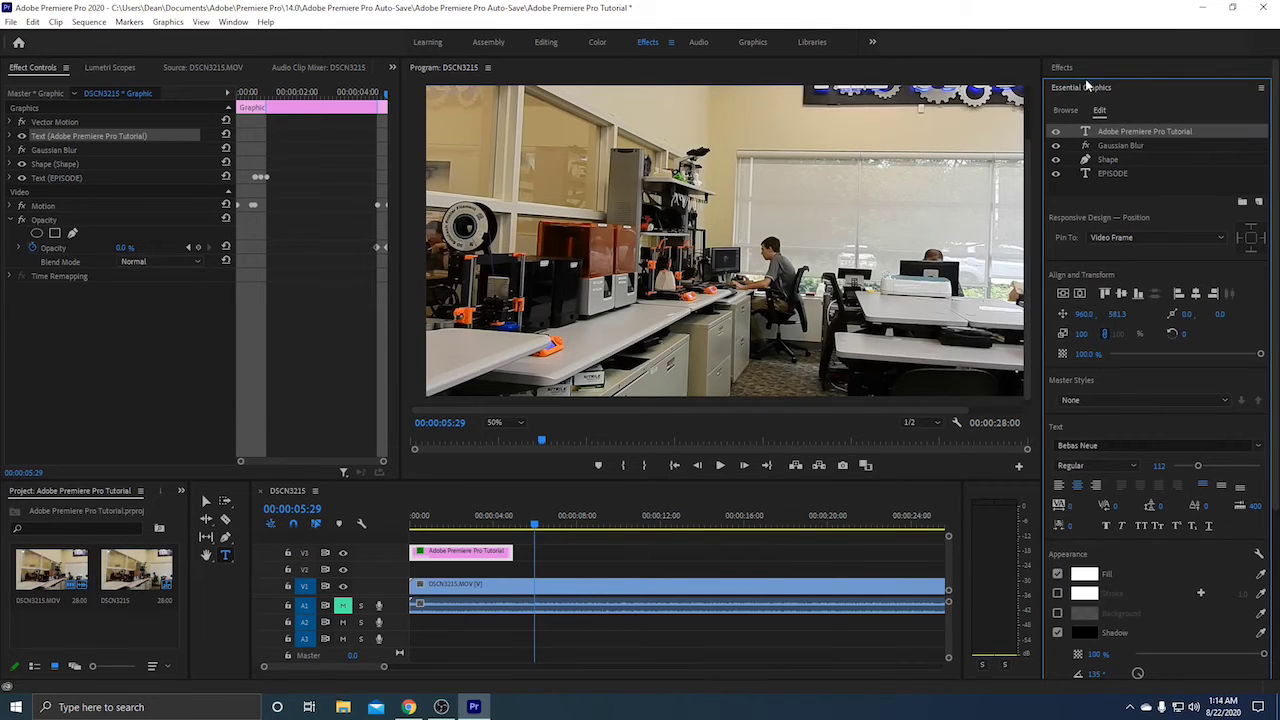
left_click(1092, 68)
left_click(1111, 245)
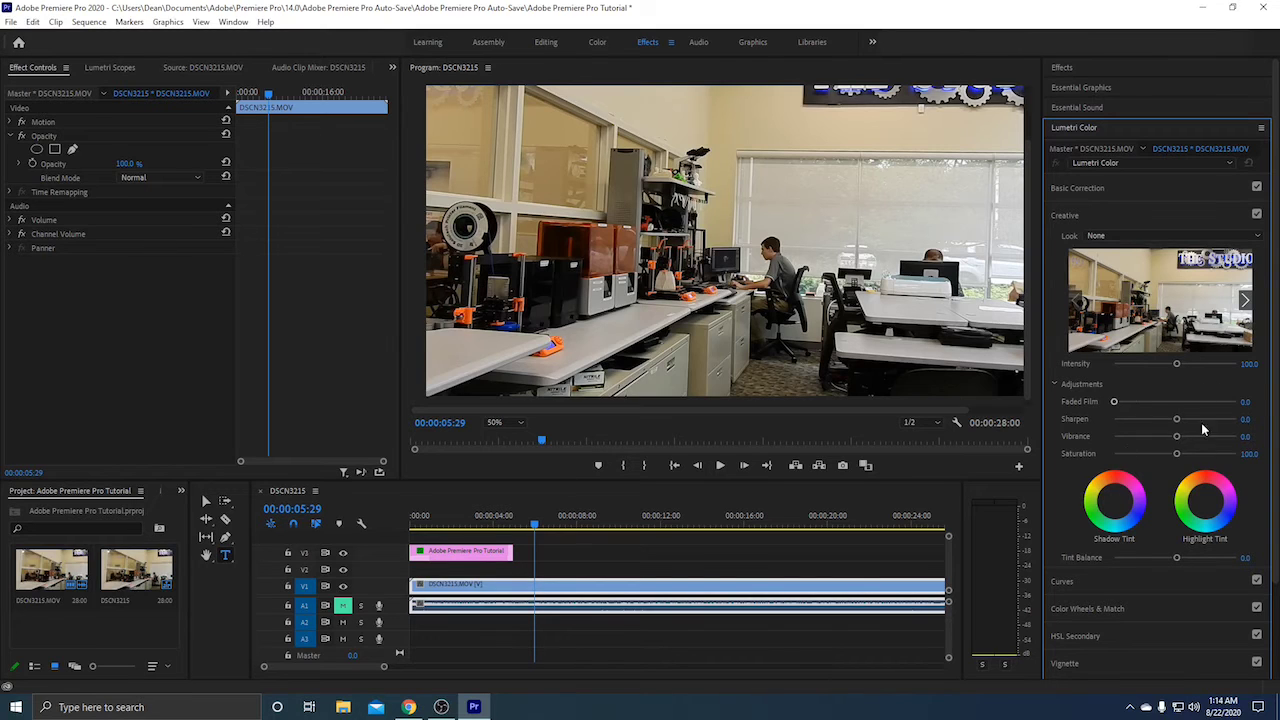
left_click(1115, 90)
left_click(1097, 67)
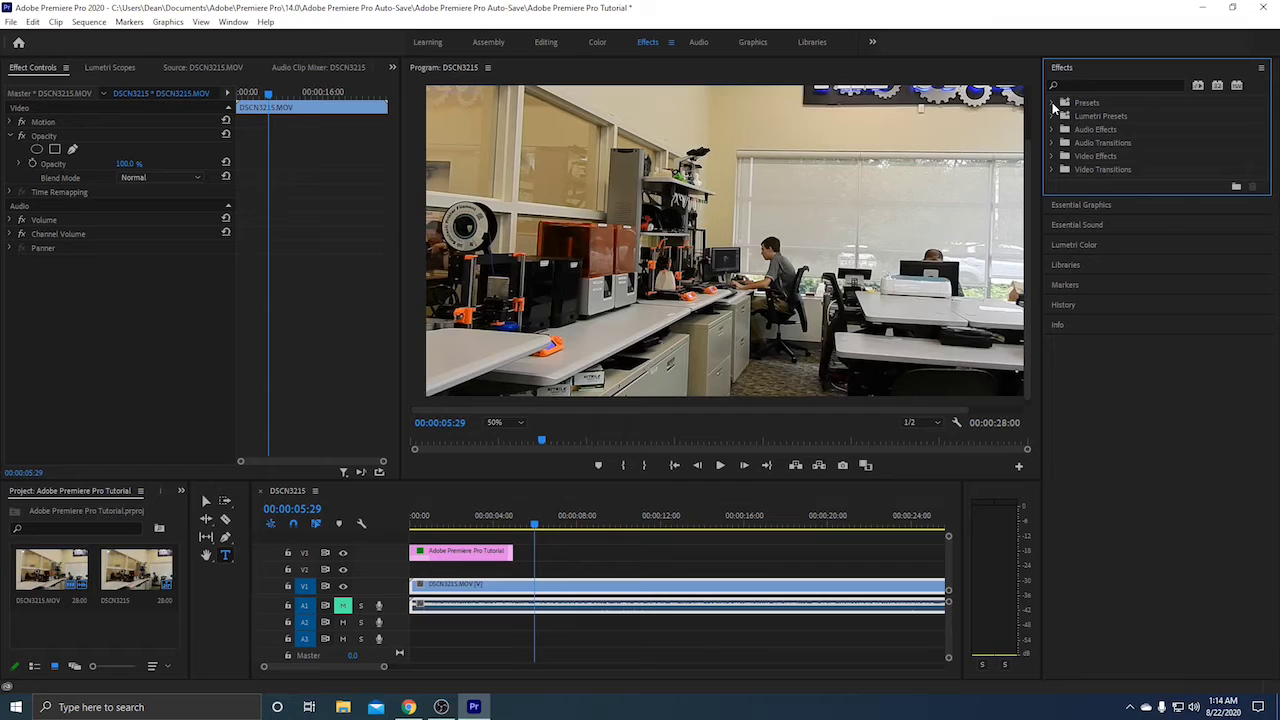
Try the Fuji Eterna 250D Fuji 3510 filmstock preset on the V1 video clip and undo it
left_click(1054, 103)
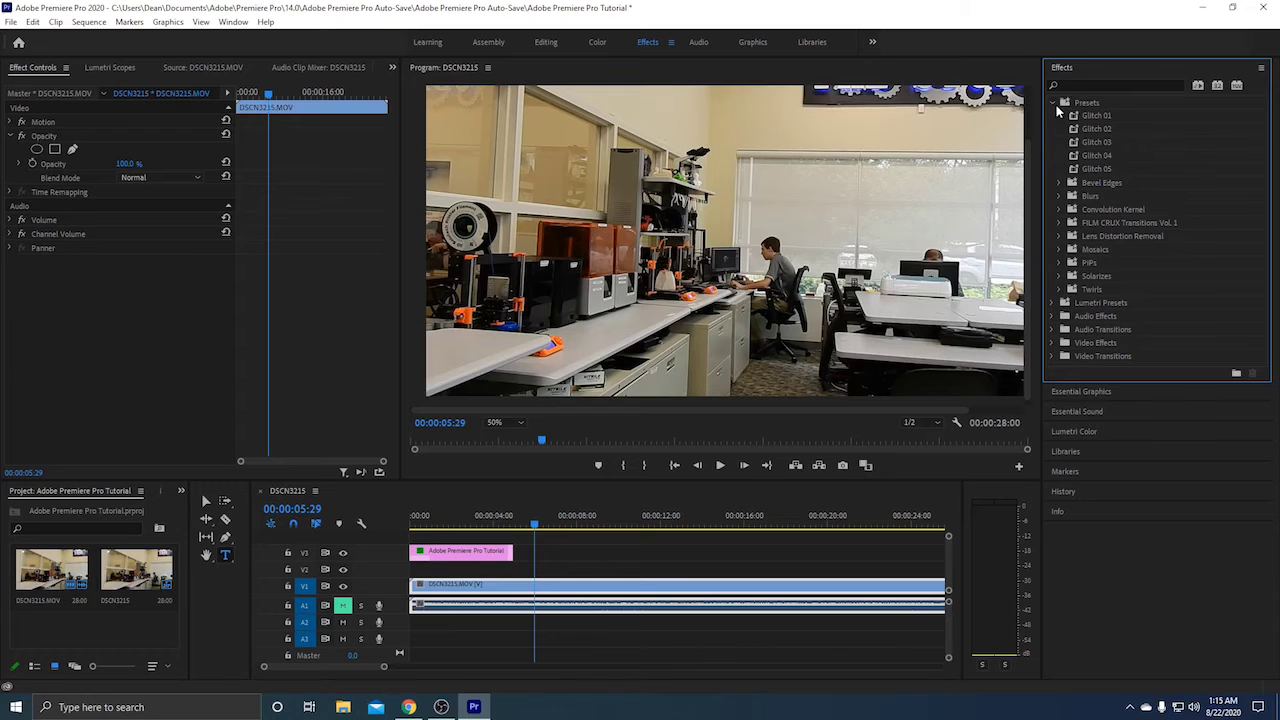
left_click(1056, 104)
left_click(1057, 115)
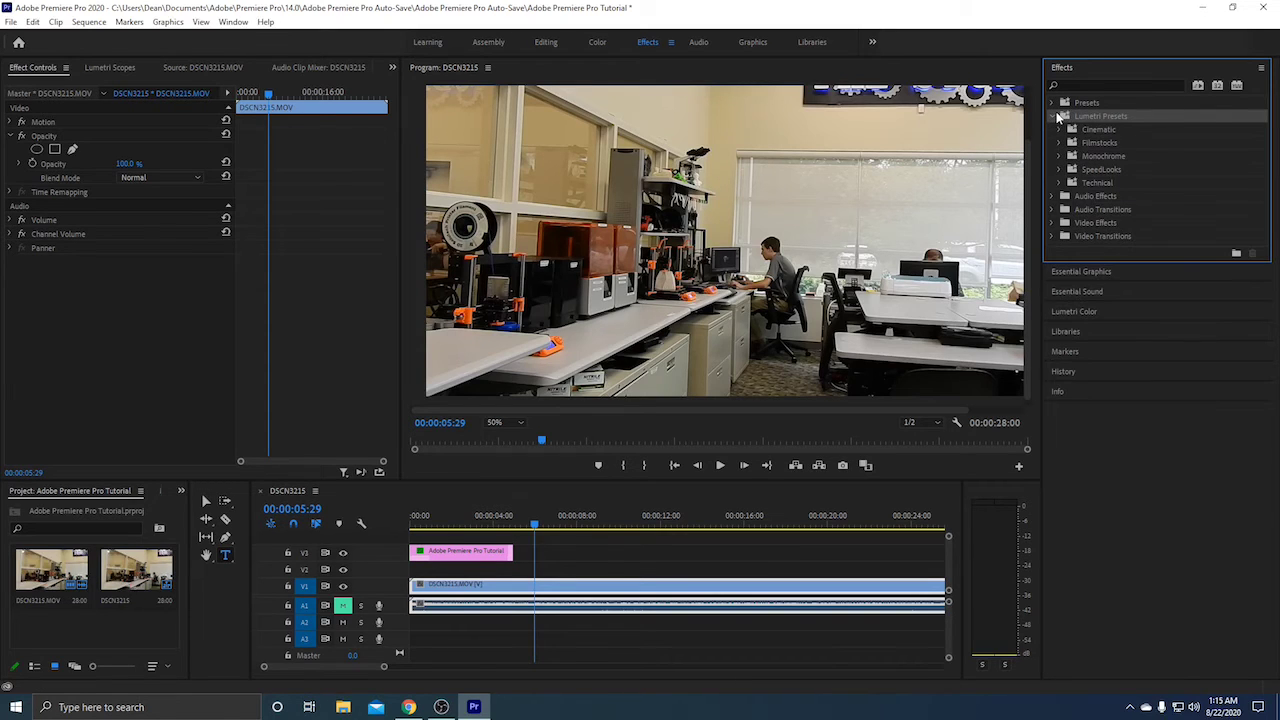
left_click(1059, 142)
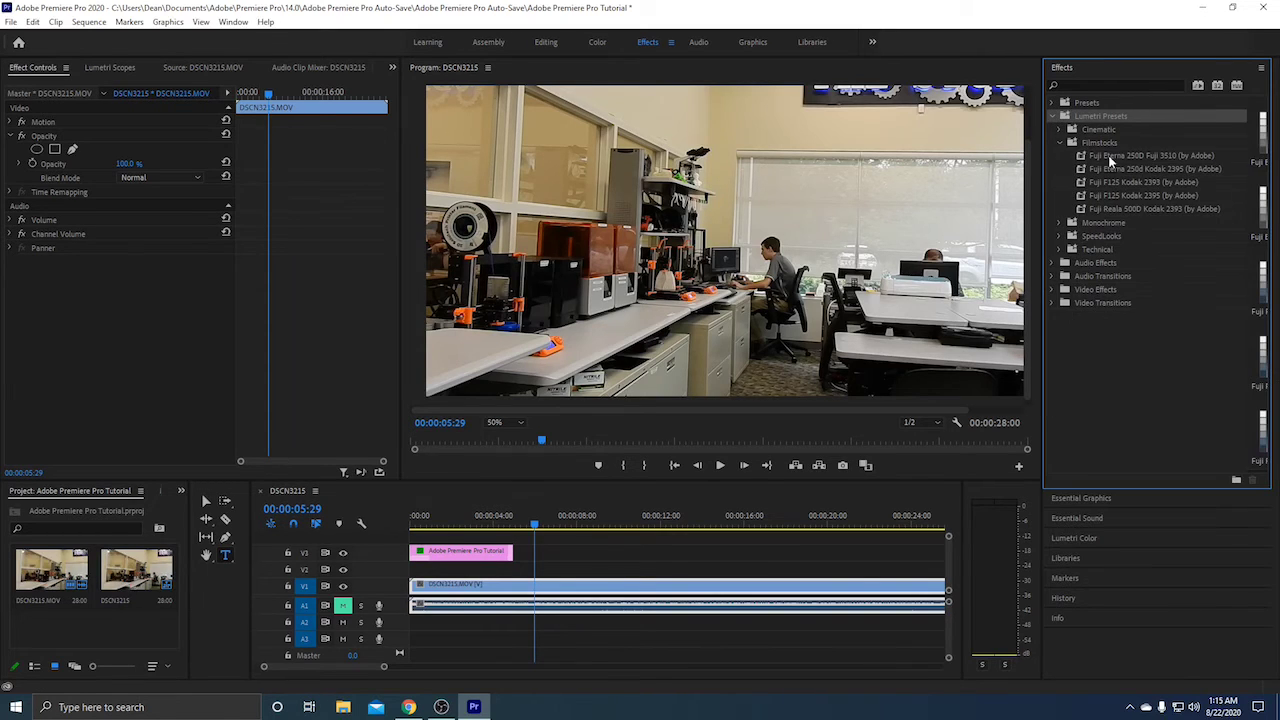
left_click_drag(1144, 158, 590, 592)
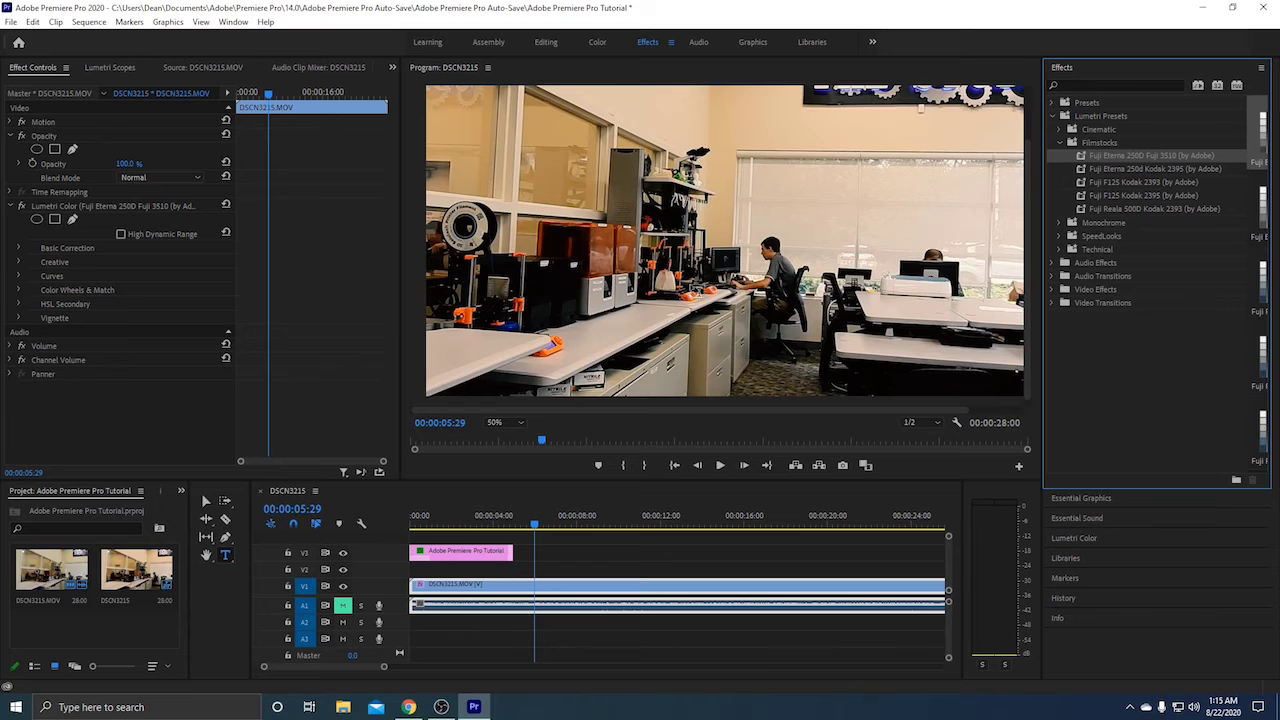
key("ctrl+z")
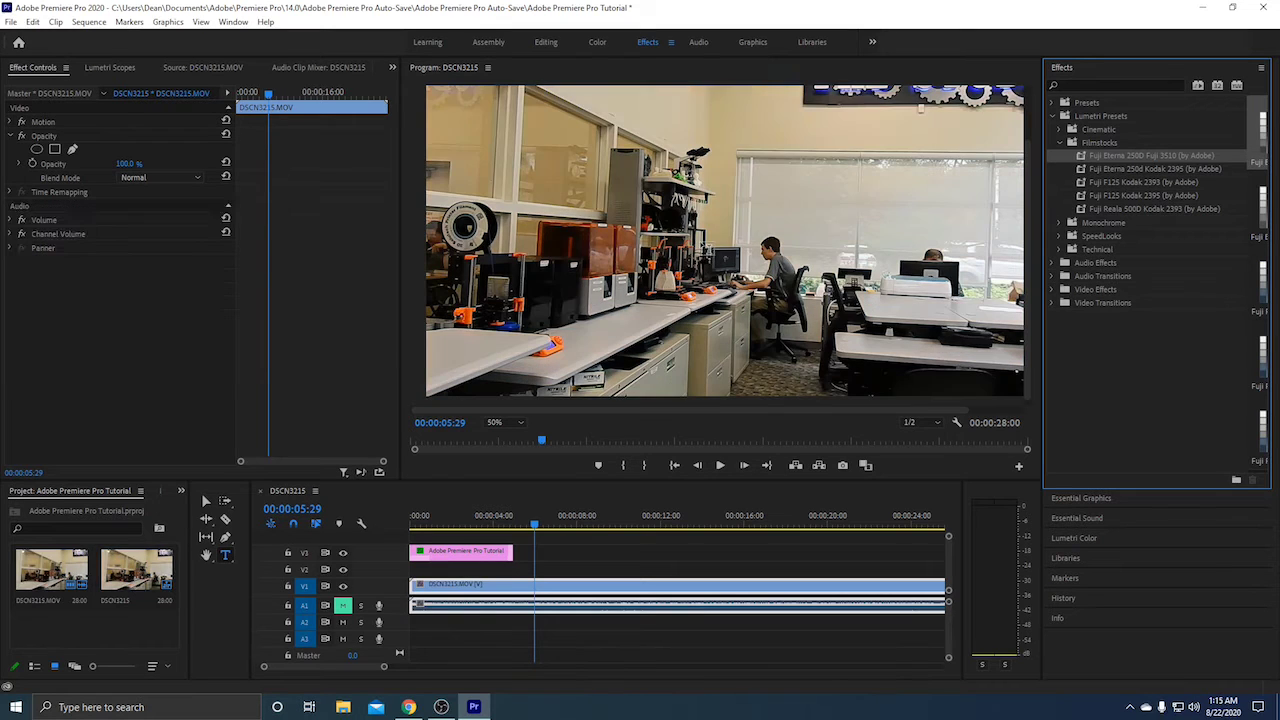
Look through the audio effects, audio transitions, video effects including Blur & Sharpen, and the Slide video transitions
left_click(1057, 116)
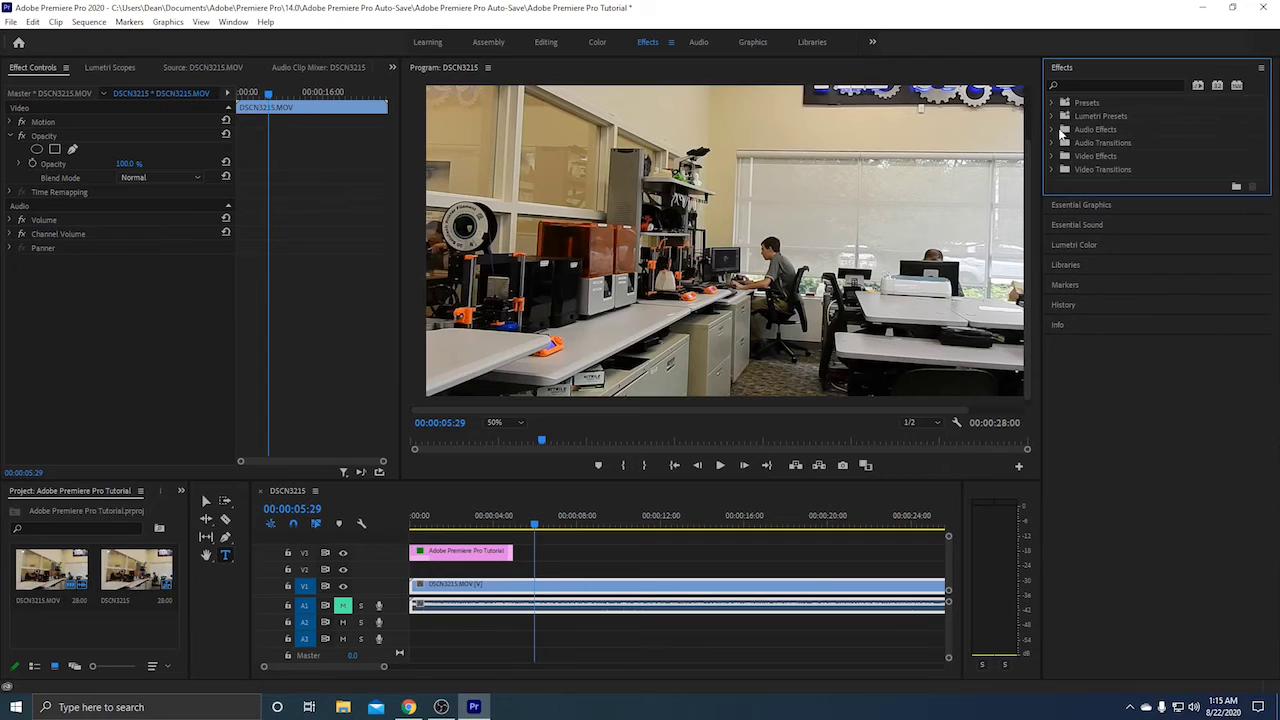
left_click(1054, 129)
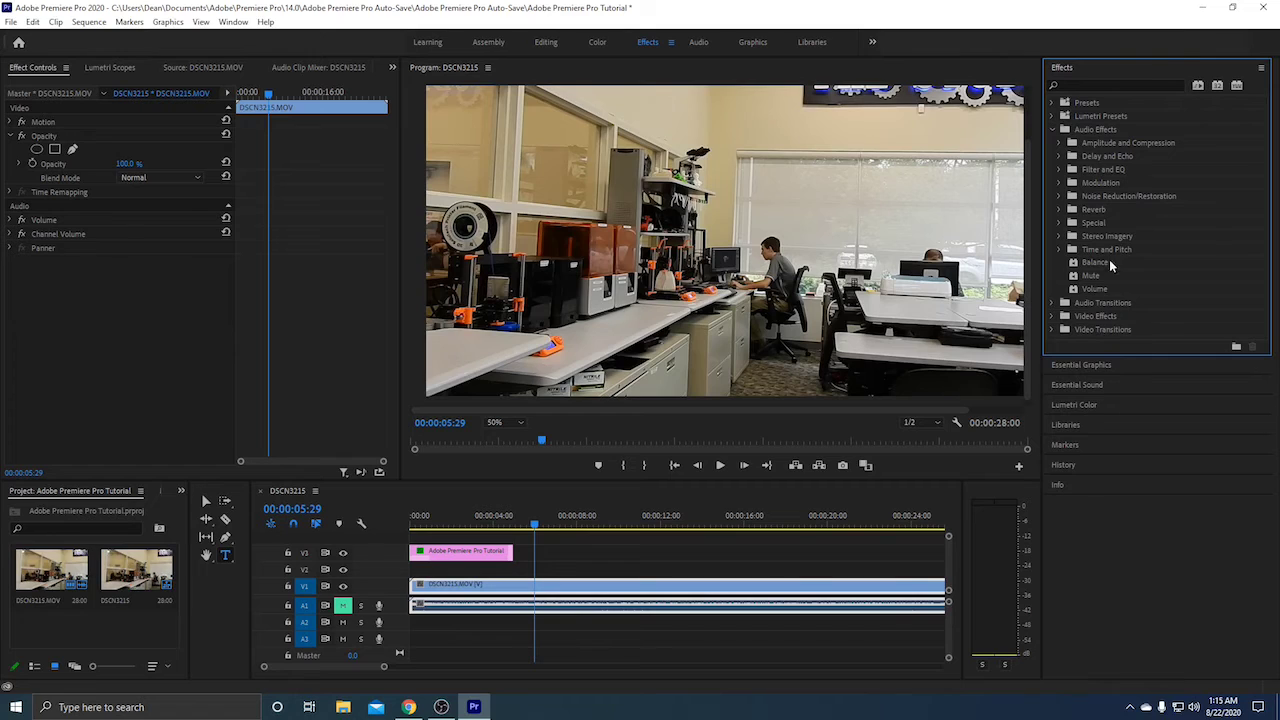
left_click(1053, 130)
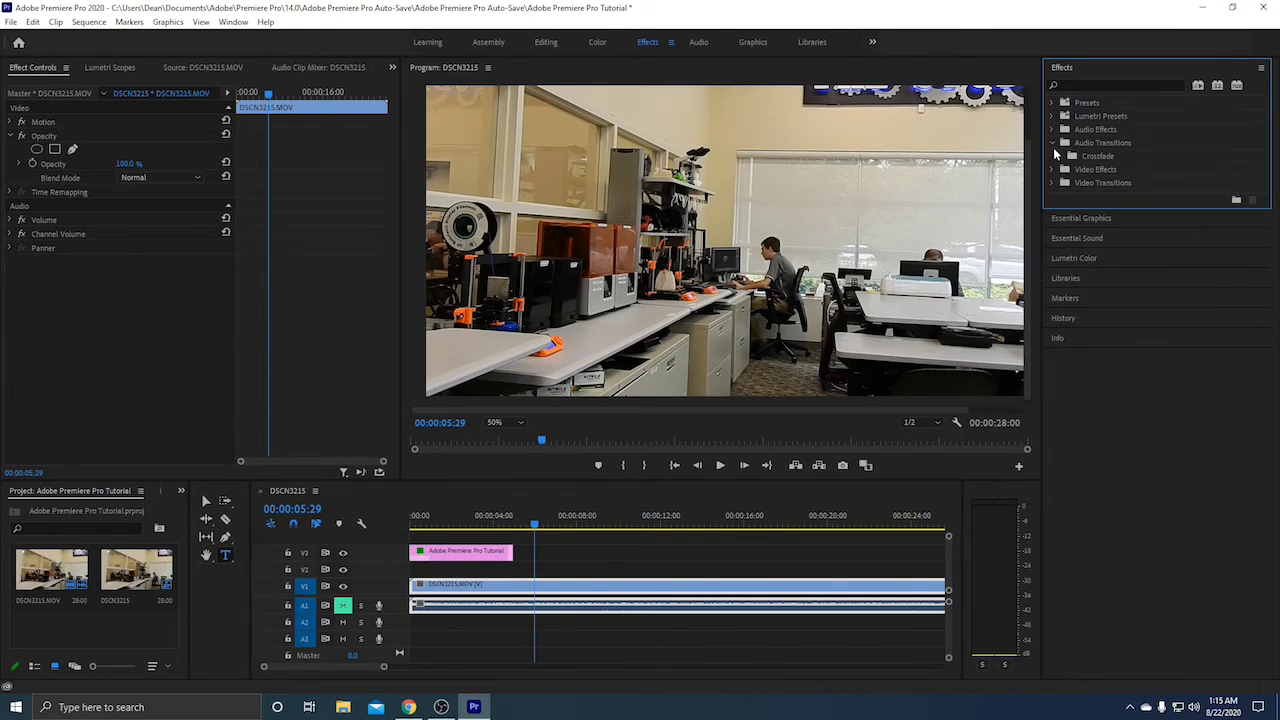
left_click(1057, 156)
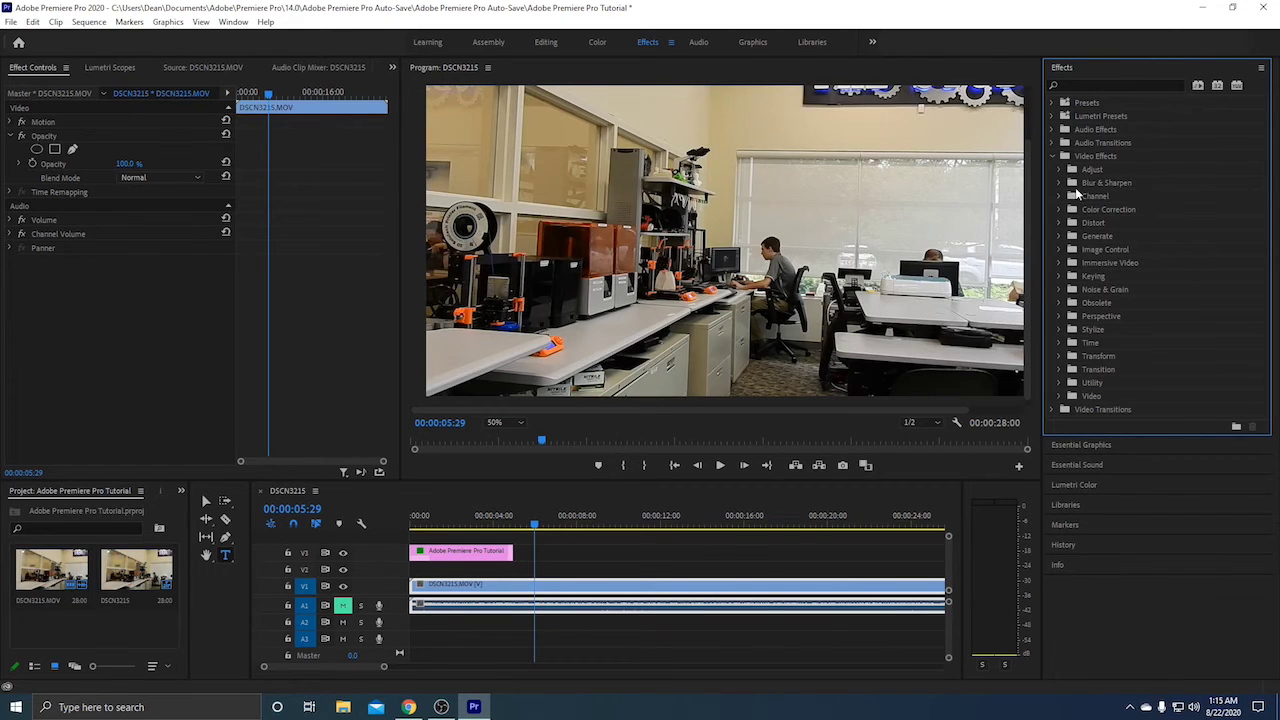
left_click(1061, 184)
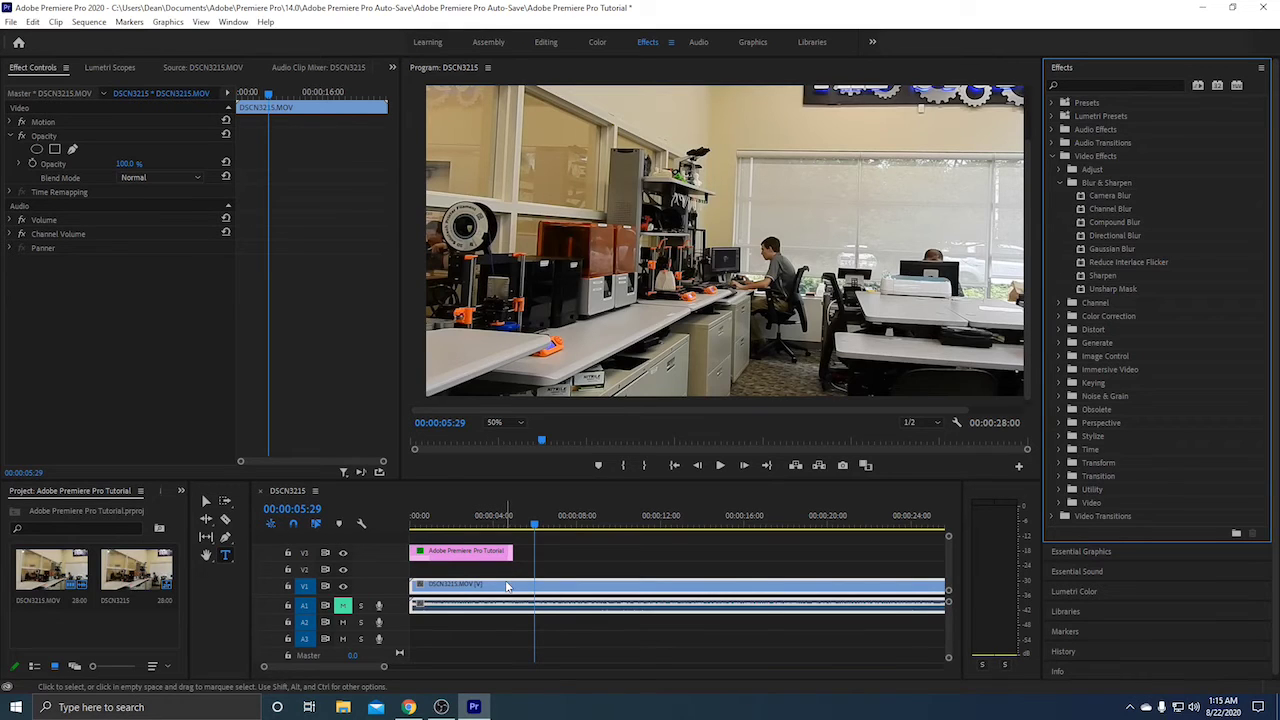
left_click(1061, 183)
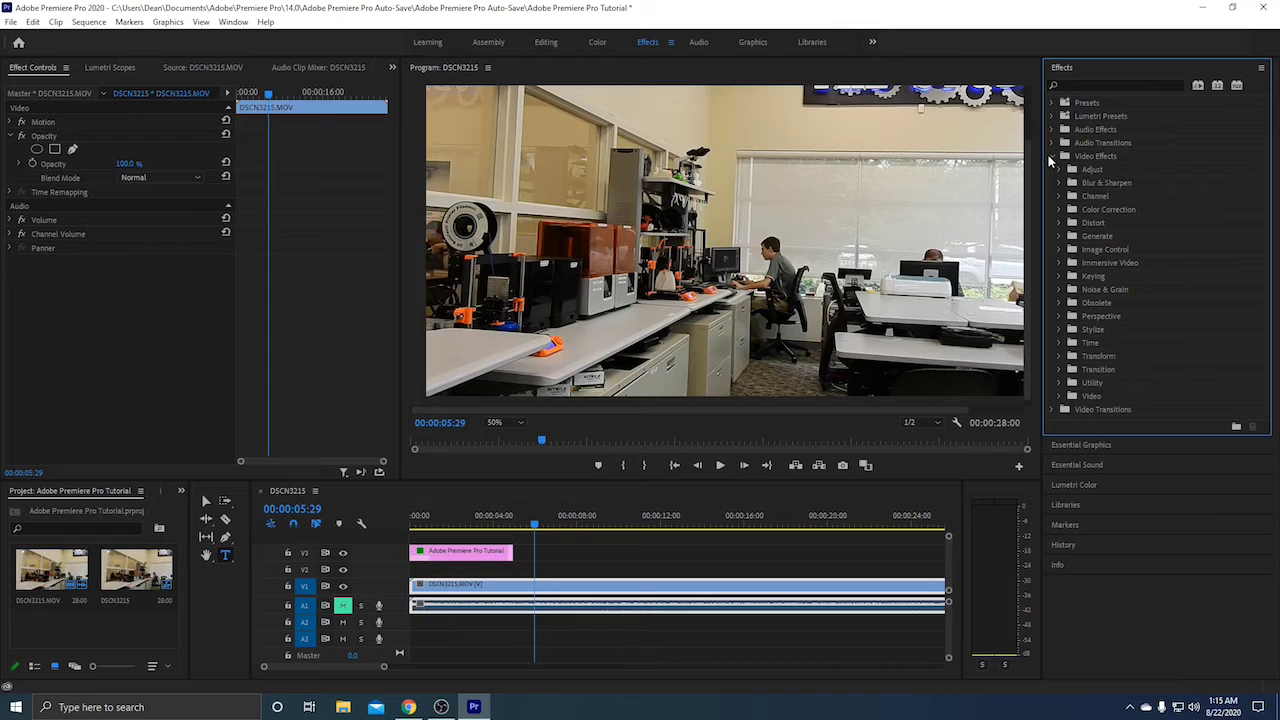
left_click(1056, 157)
left_click(1055, 170)
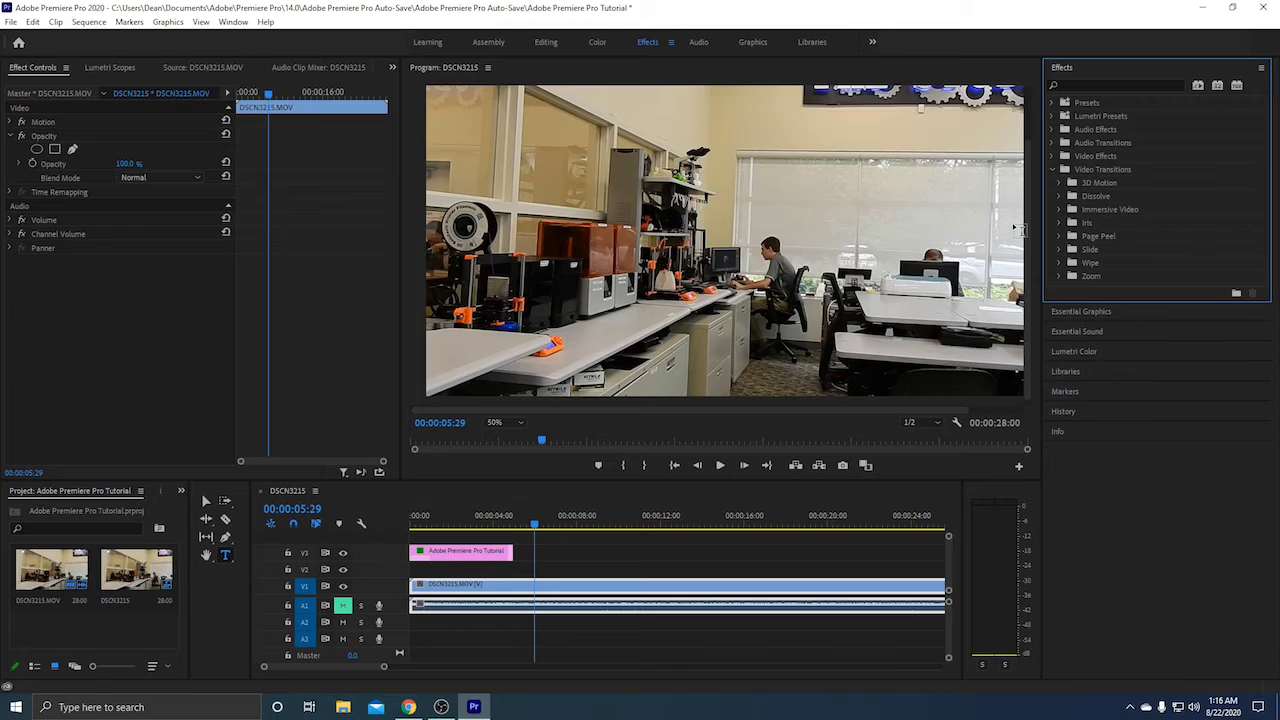
left_click(1060, 249)
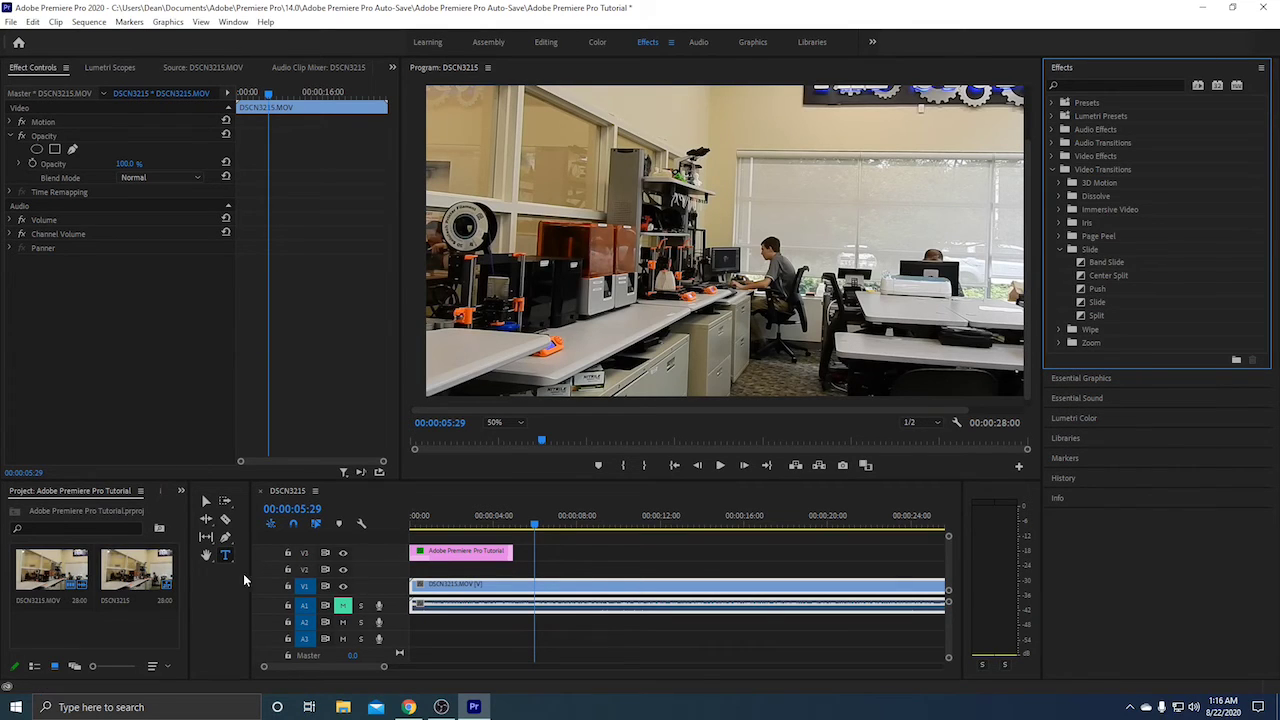
Split the DSCN3215.MOV clip at 00:00:05:29, try the default transitions at the cut, and undo them
left_click(225, 519)
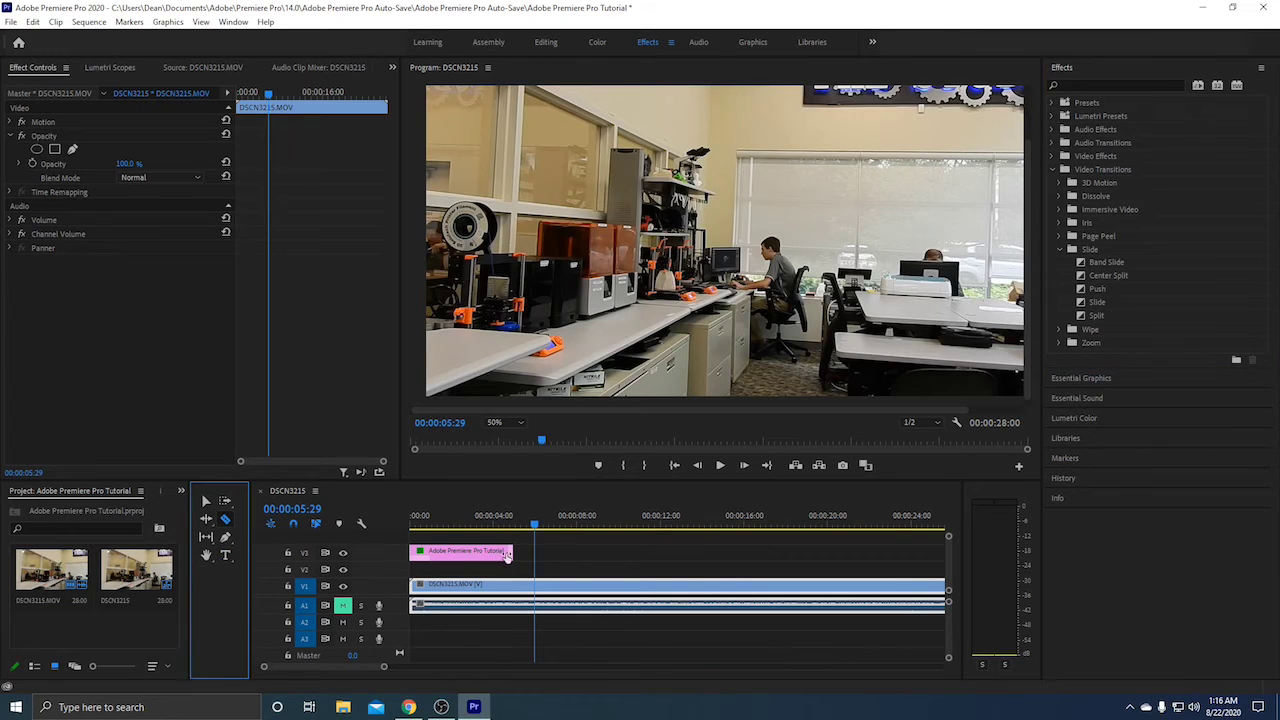
left_click(535, 584)
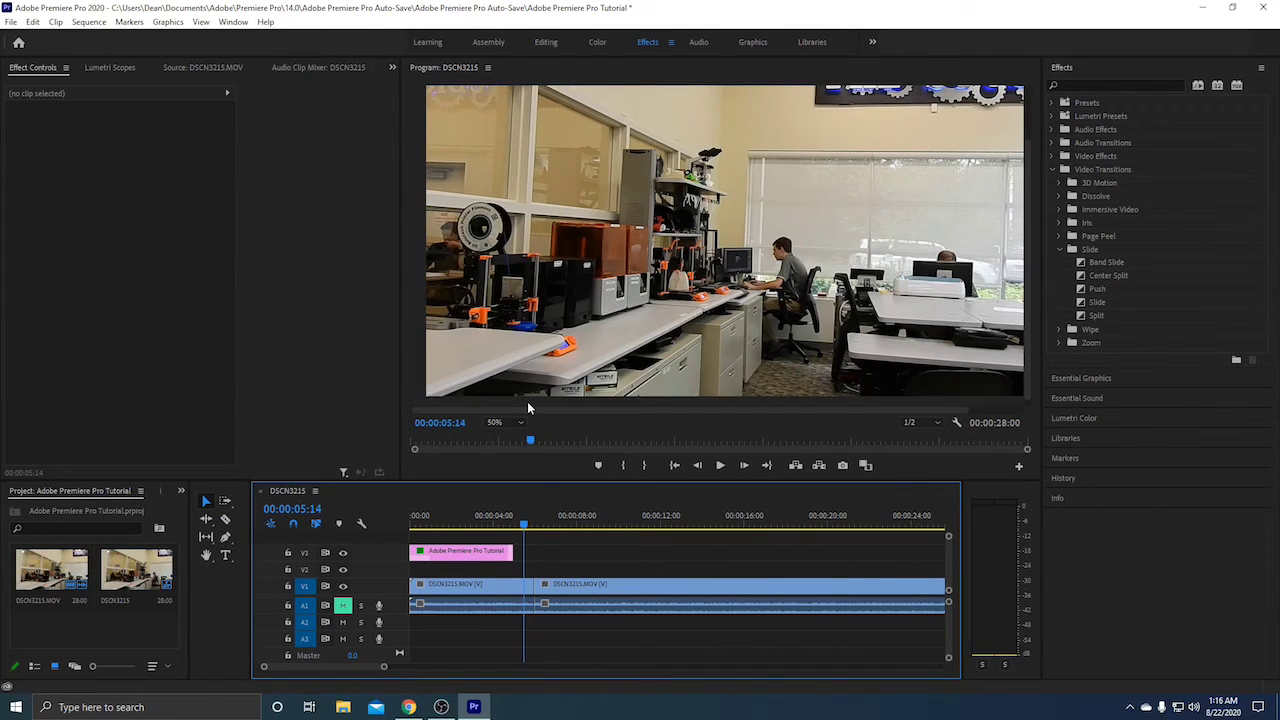
right_click(535, 598)
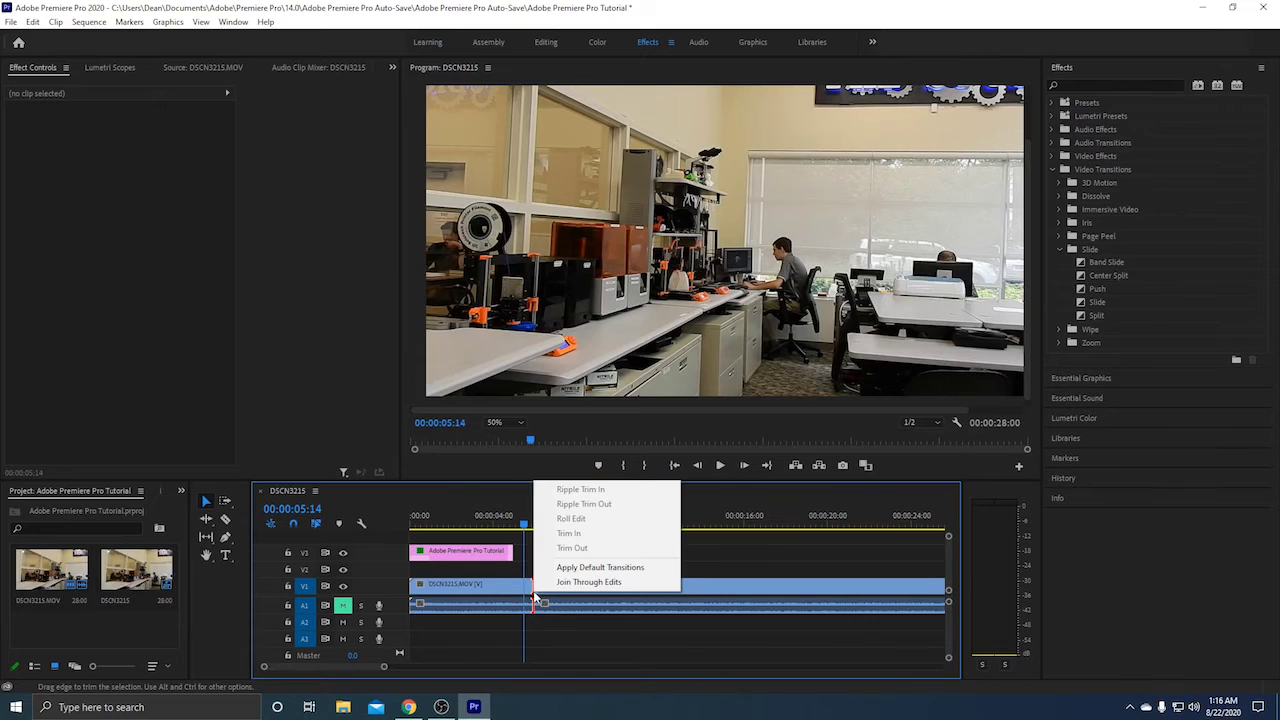
left_click(565, 567)
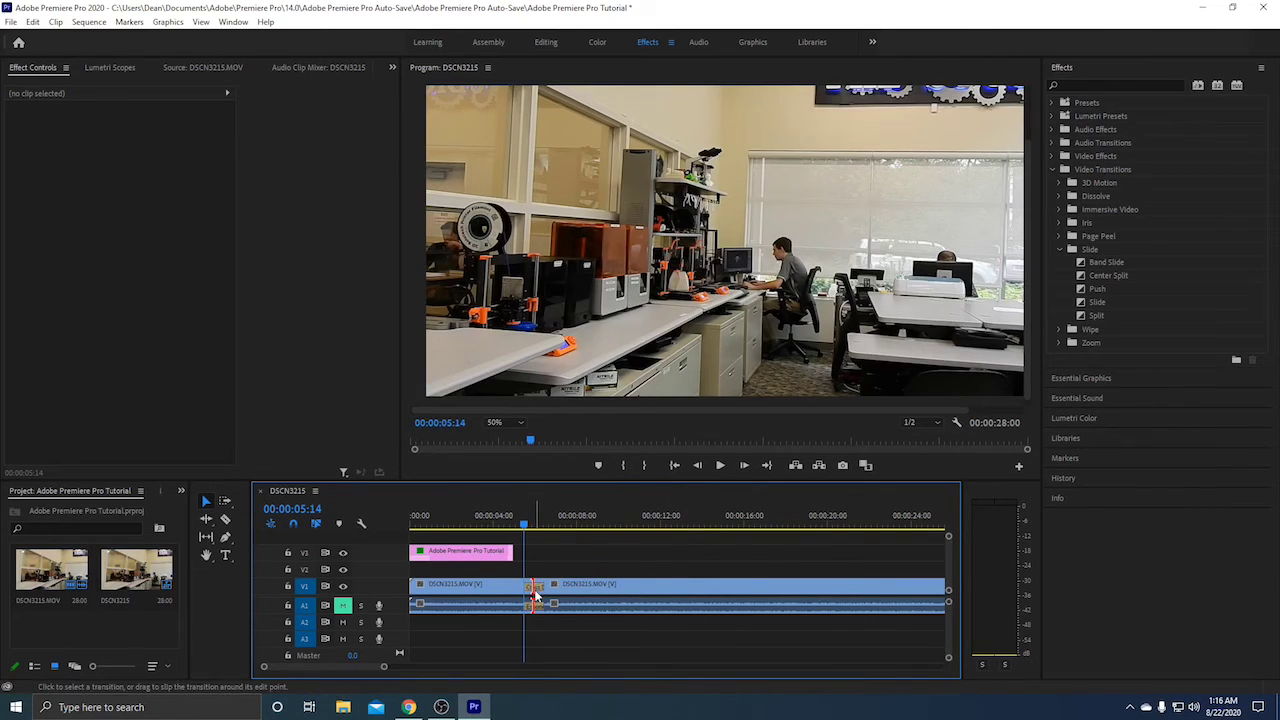
key("ctrl+z")
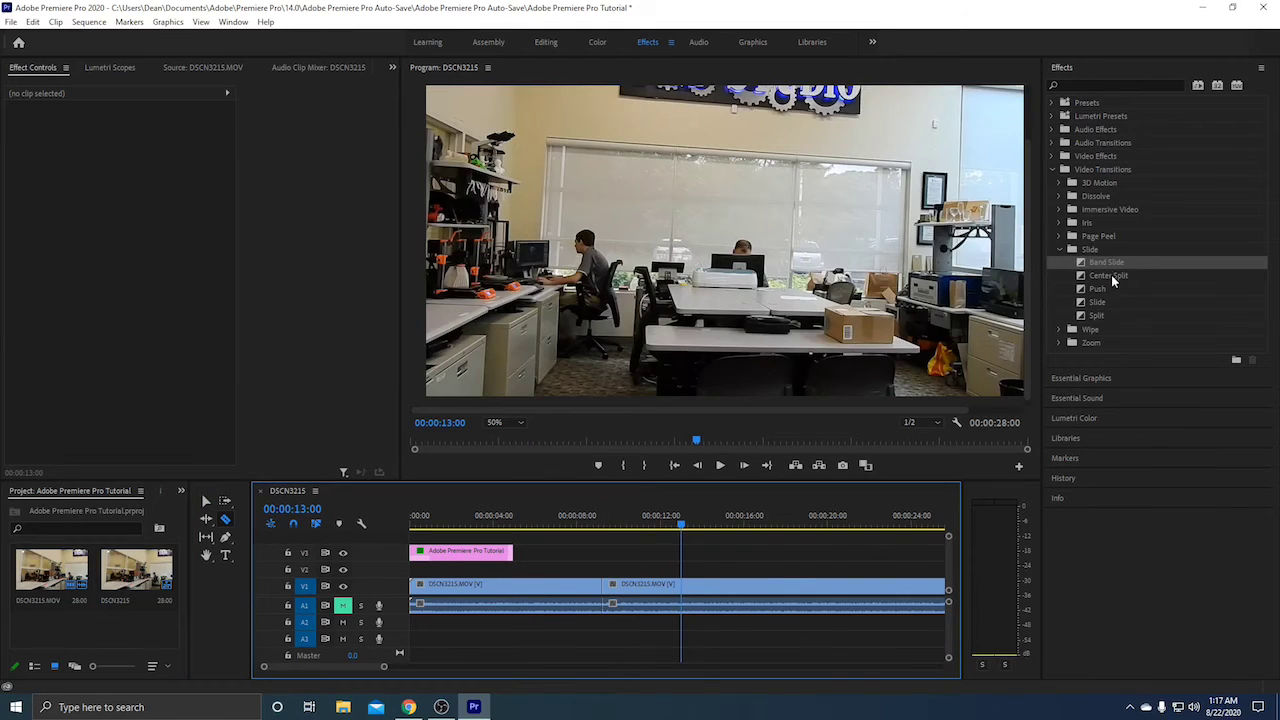
Add the Push transition at the cut between the two V1 clip segments and play through it
left_click_drag(1104, 288, 604, 586)
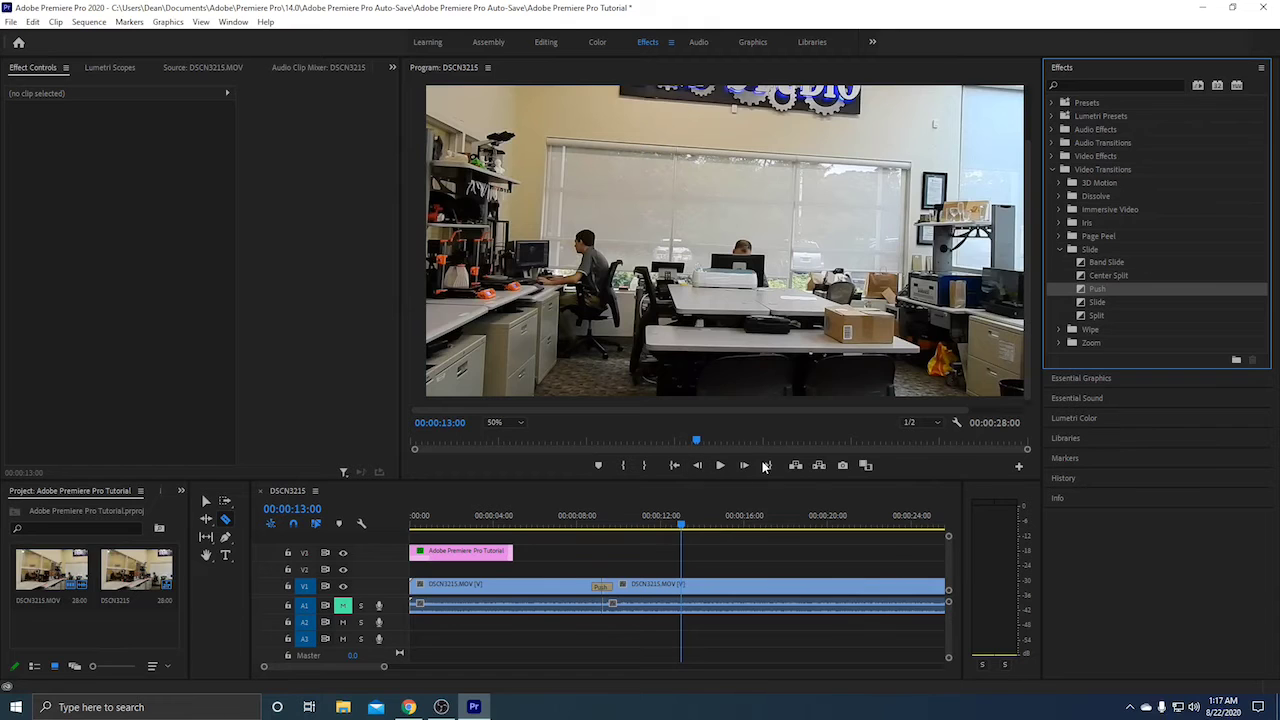
left_click(587, 516)
key("space")
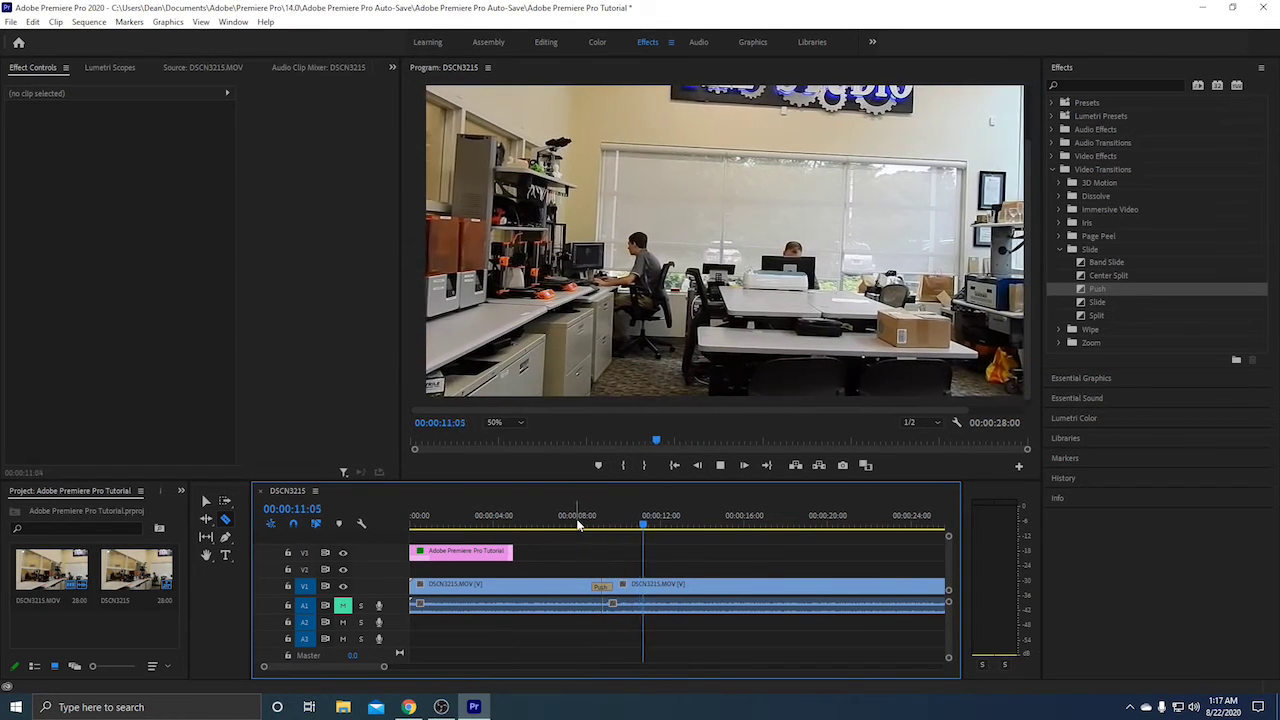
left_click(578, 525)
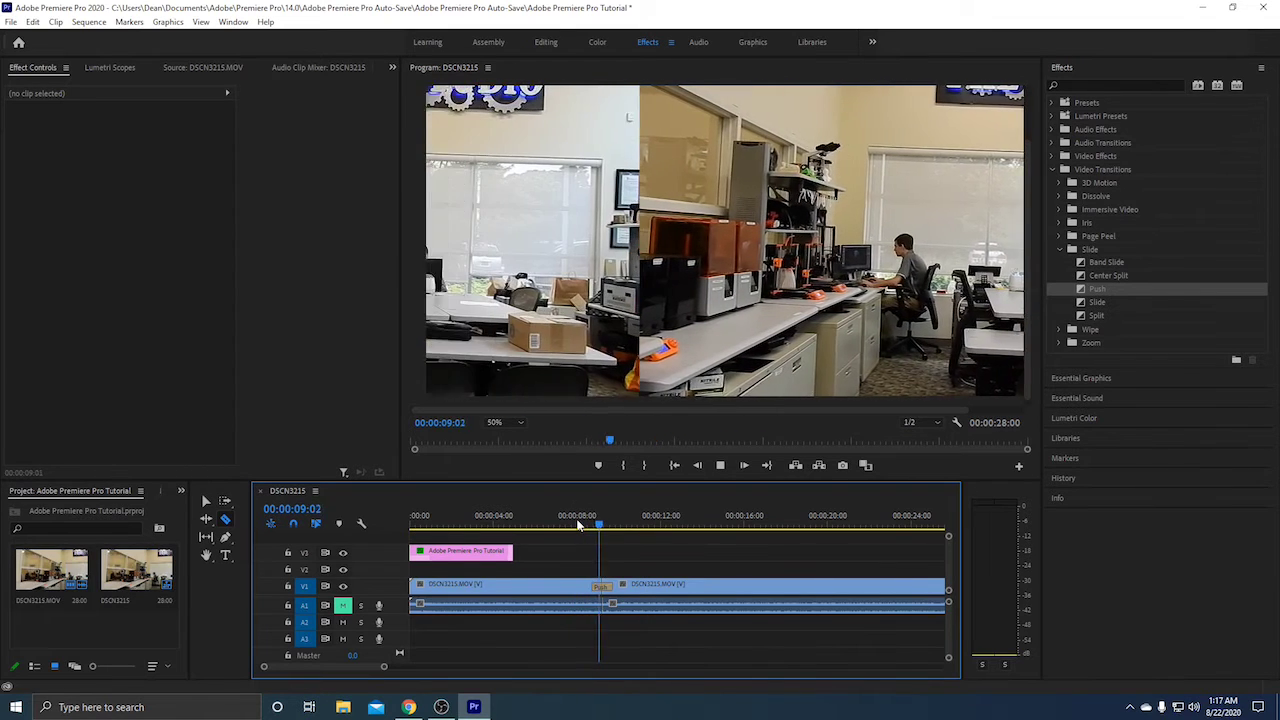
key("space")
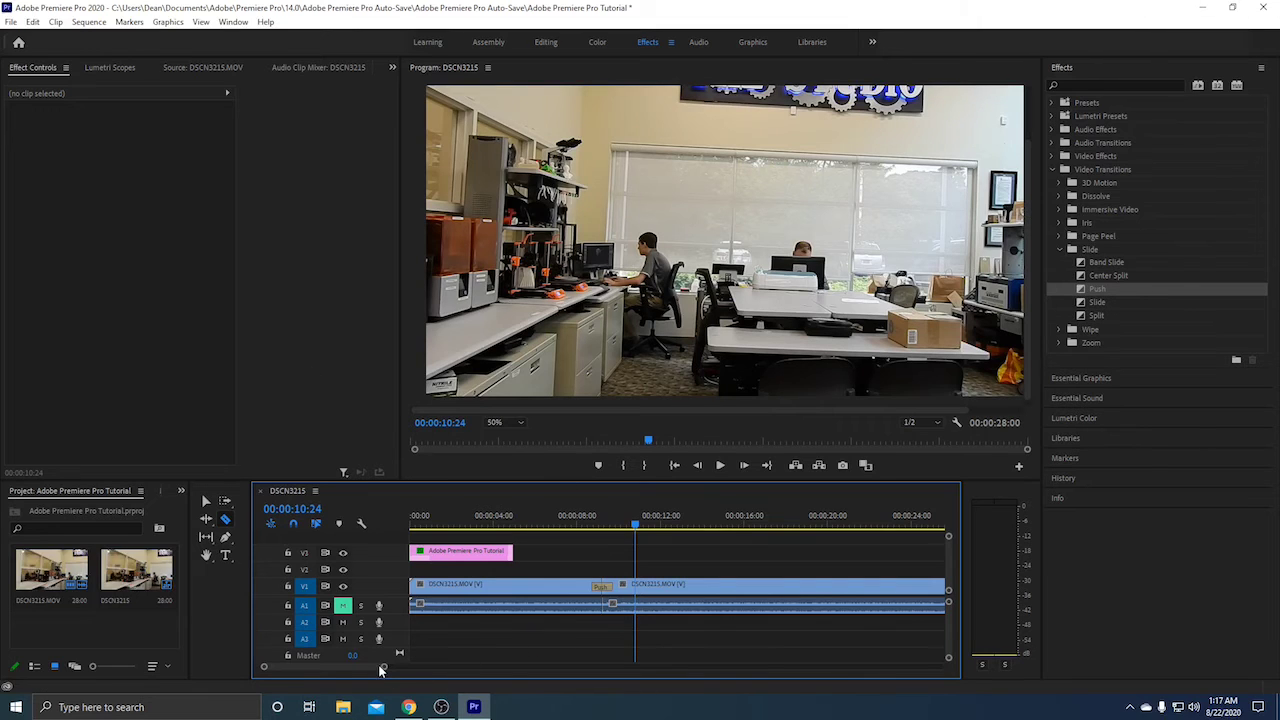
Zoom the timeline out and play the sequence from its beginning into the title graphic
left_click_drag(383, 669, 524, 667)
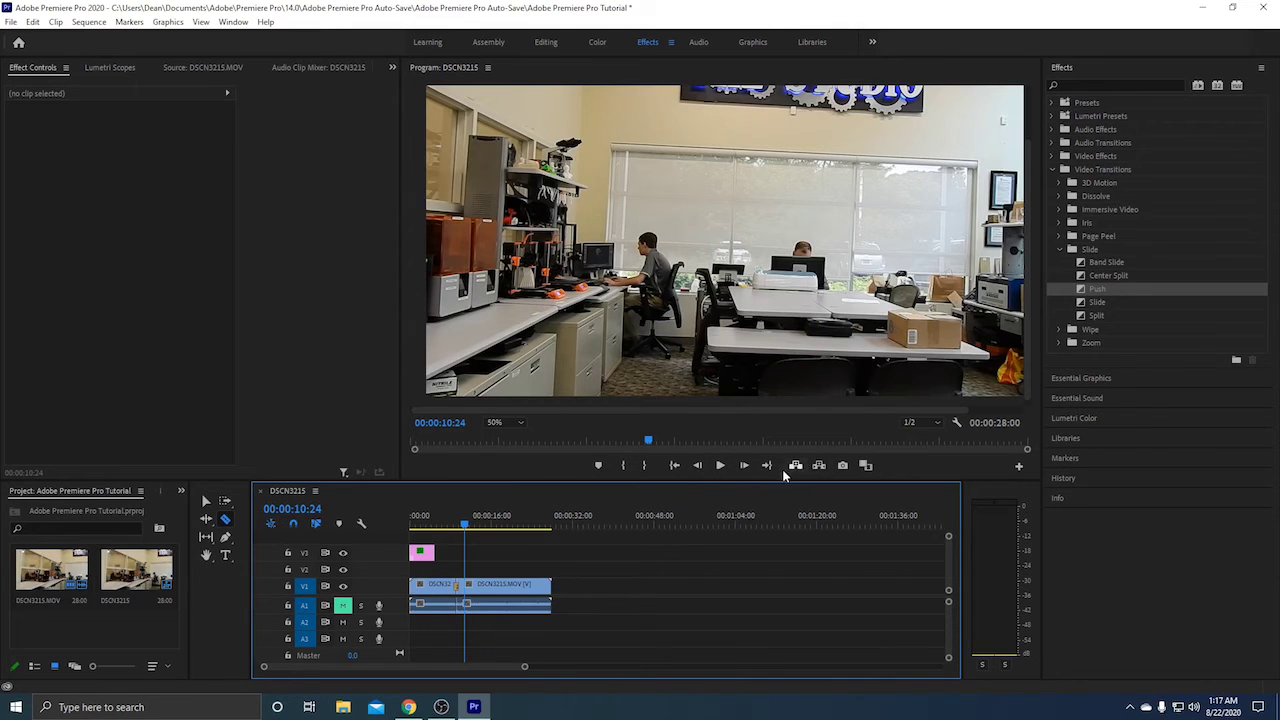
left_click(453, 527)
left_click_drag(455, 533, 362, 541)
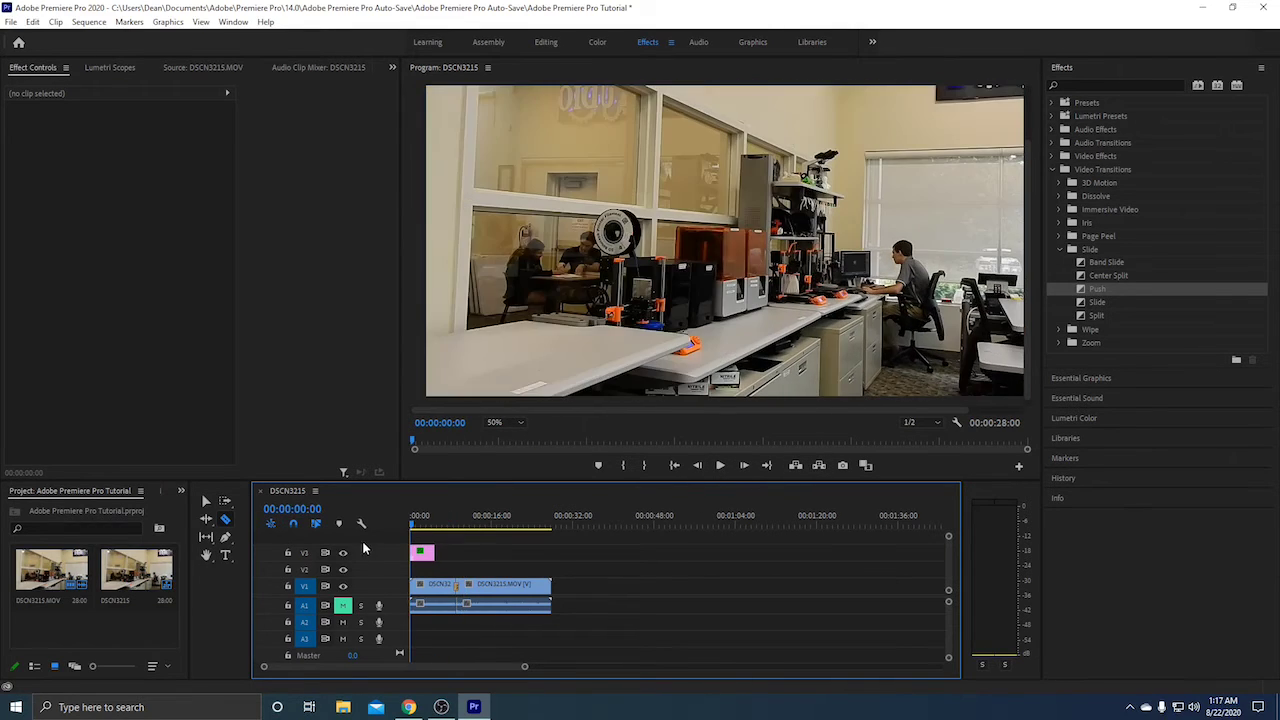
left_click(719, 466)
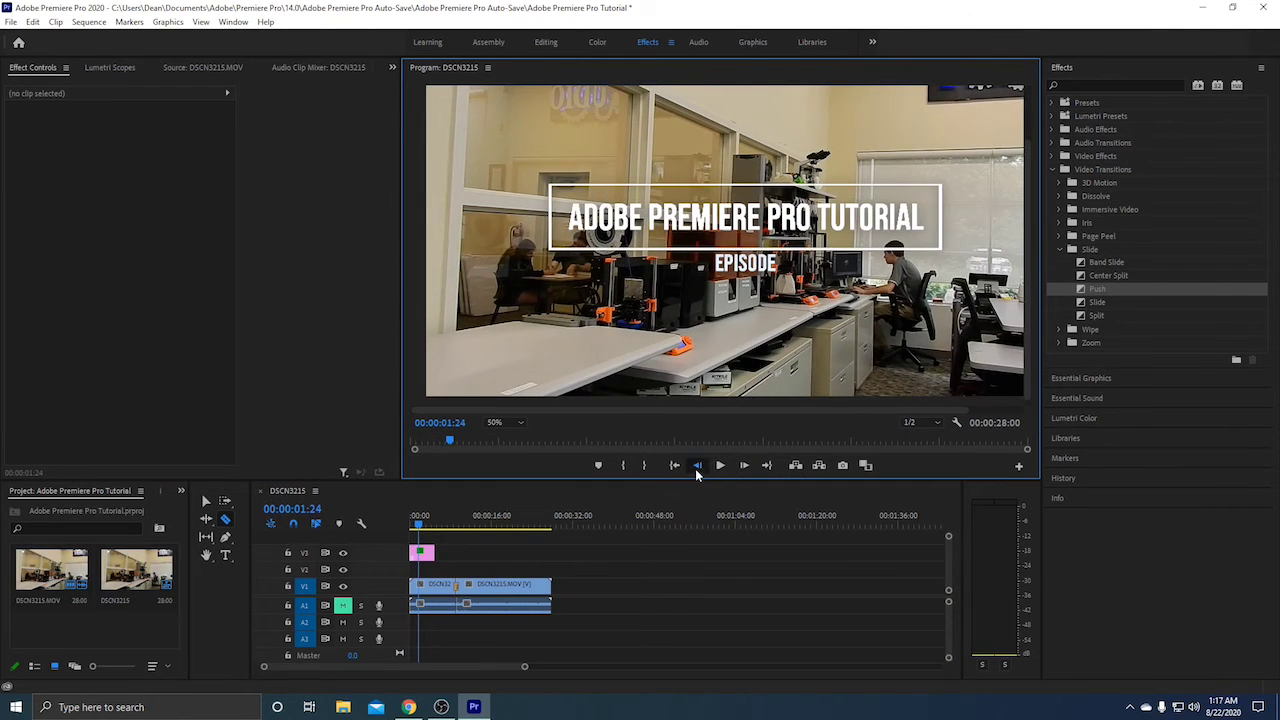
Step the playhead several frames backward and forward again within the title, ending at 00:00:01:23
left_click(697, 467)
left_click(697, 467)
left_click(697, 467)
left_click(697, 467)
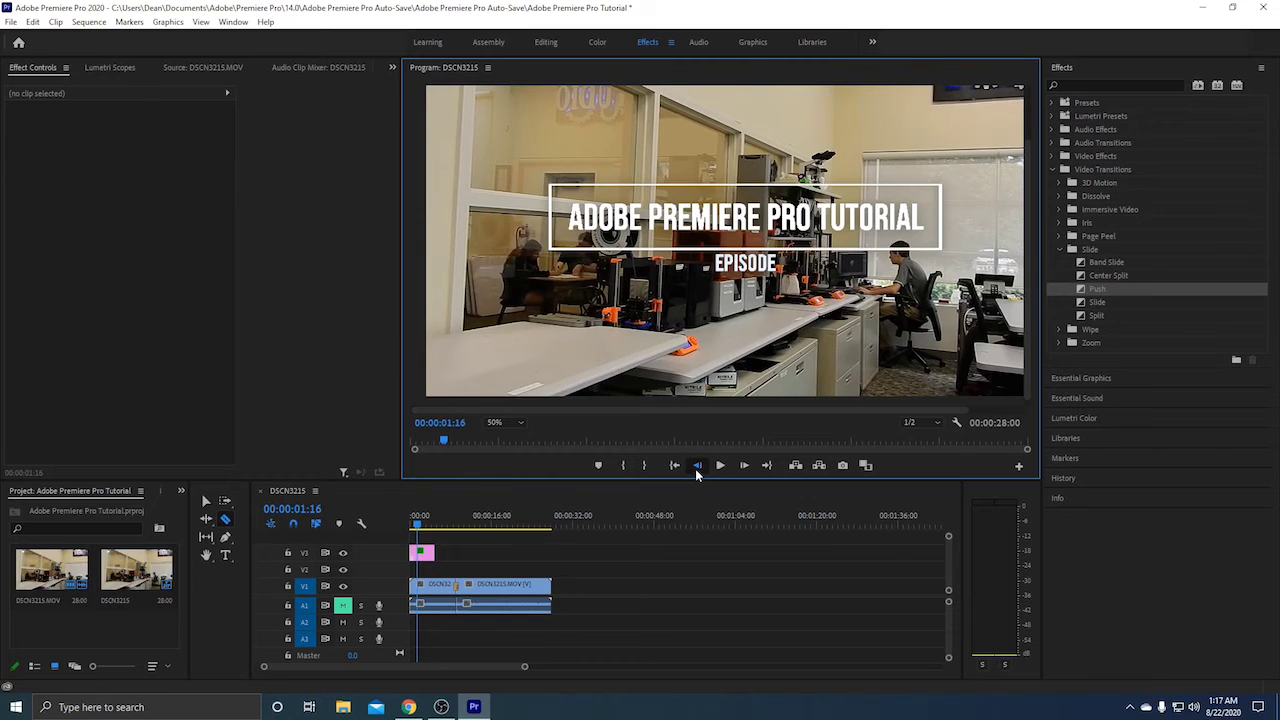
left_click(697, 467)
left_click(744, 467)
left_click(744, 467)
left_click(744, 467)
left_click(744, 467)
left_click(744, 467)
left_click(744, 467)
left_click(744, 467)
left_click(744, 467)
left_click(744, 467)
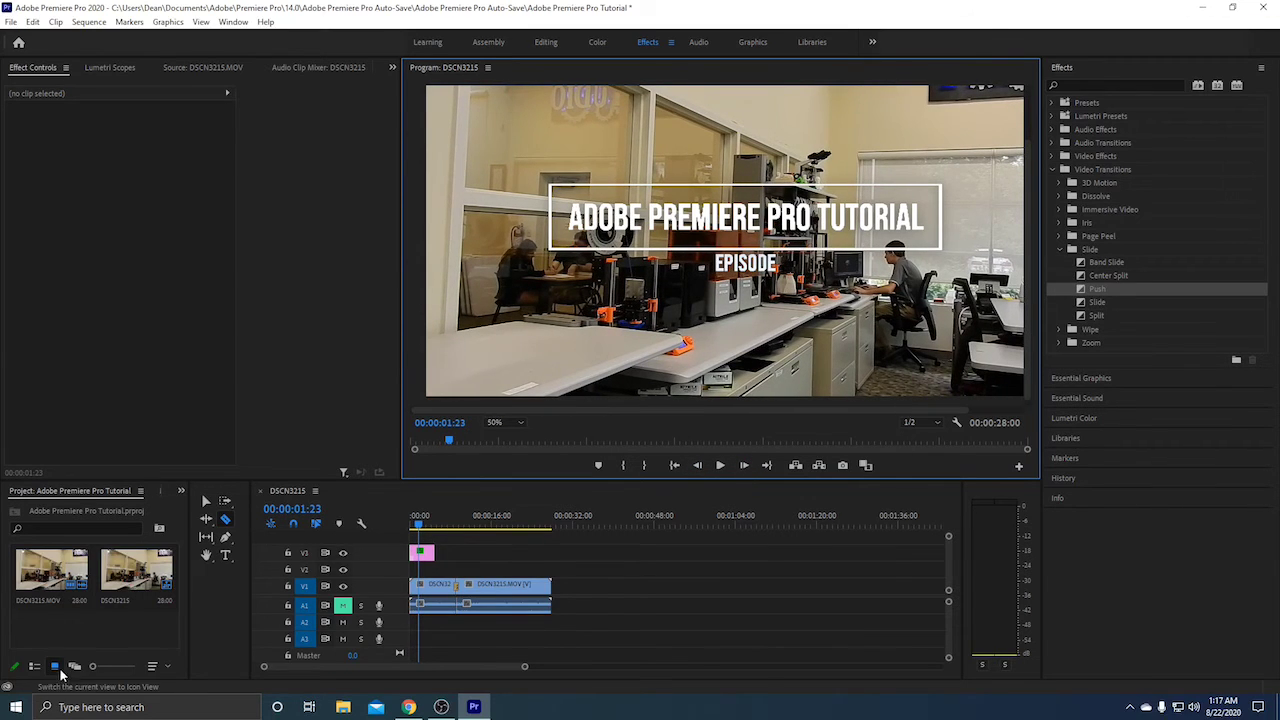
Show the project items as a list and return them to icon view
left_click(34, 666)
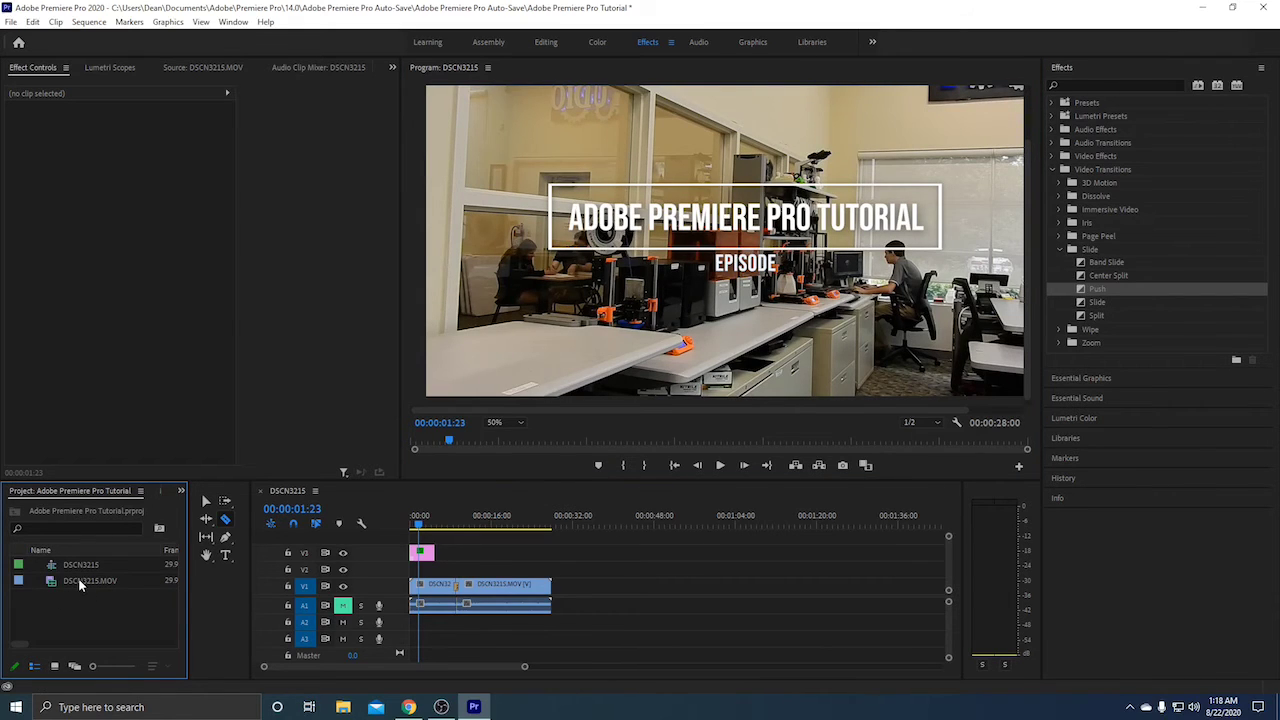
left_click(54, 666)
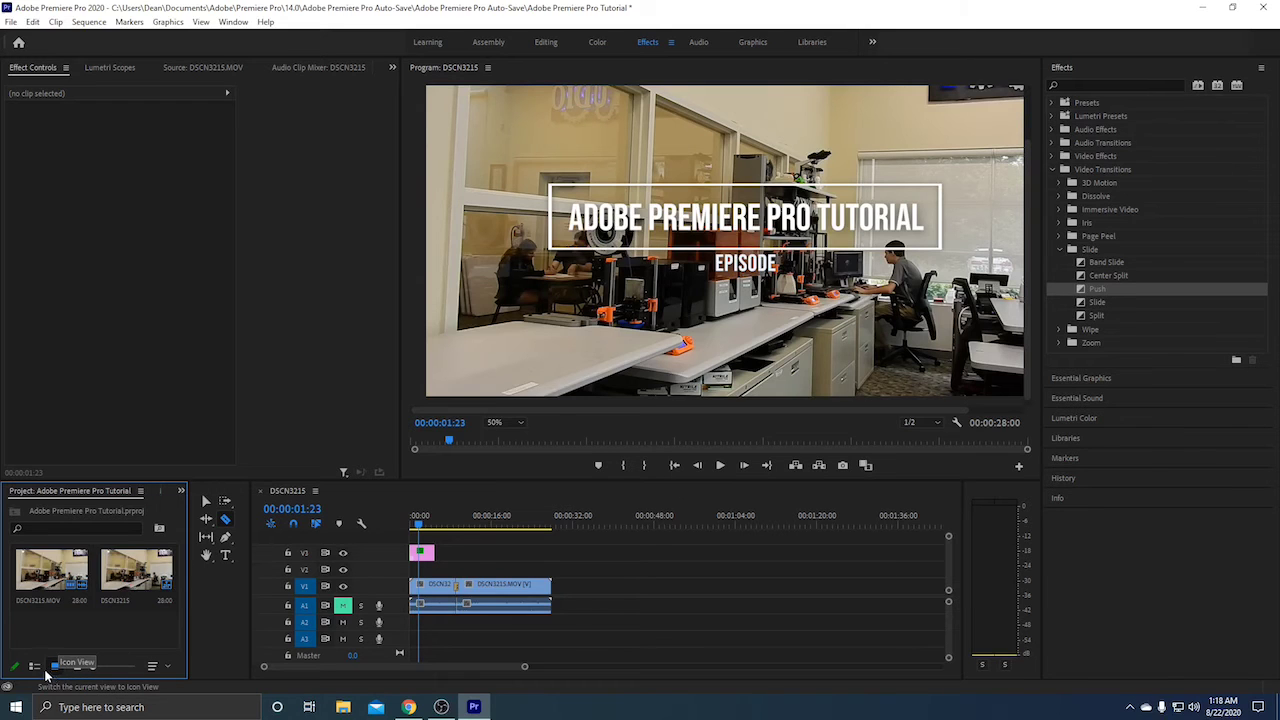
Look through the Audio, Graphics, Effects and Assembly workspaces and switch to the Learning workspace
left_click(726, 47)
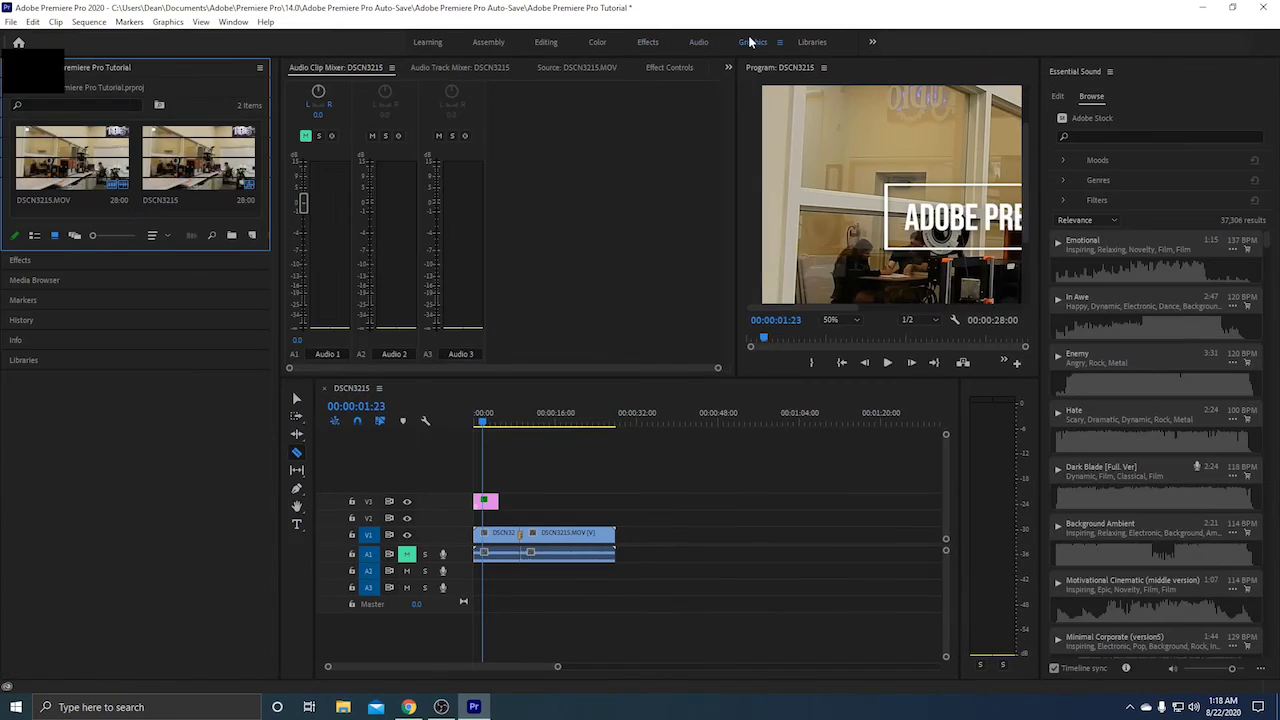
left_click(748, 42)
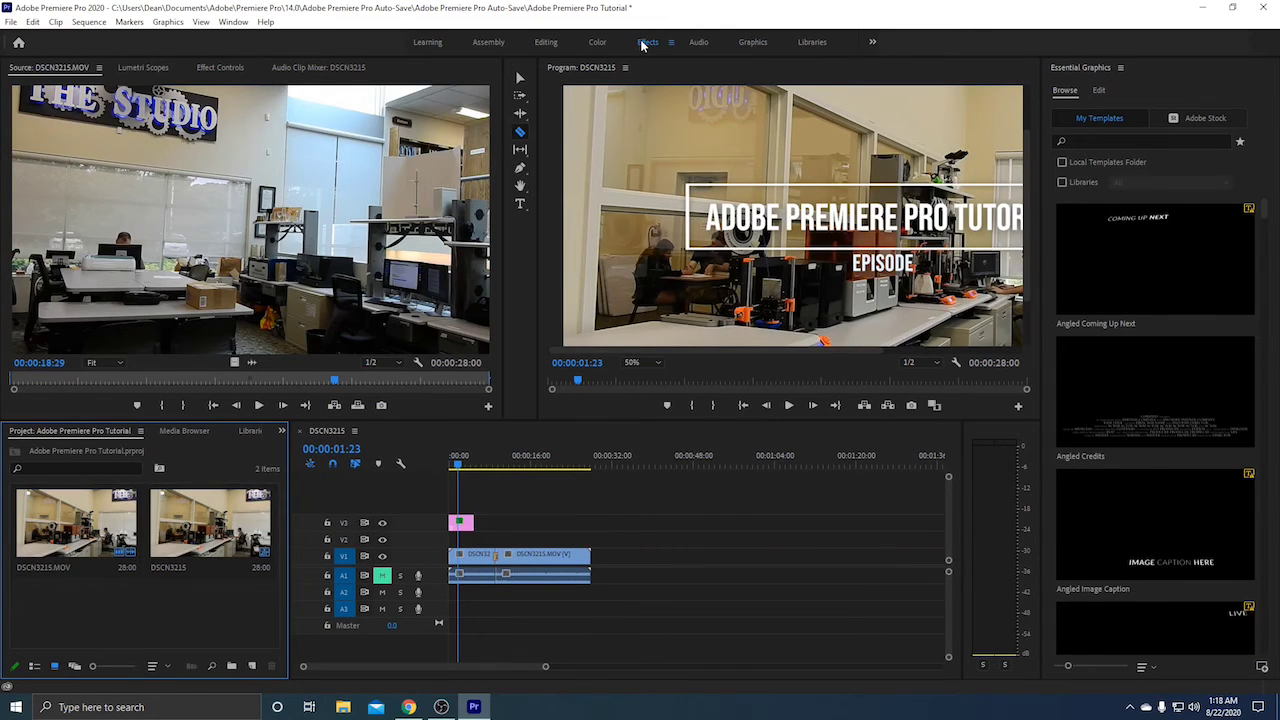
left_click(645, 43)
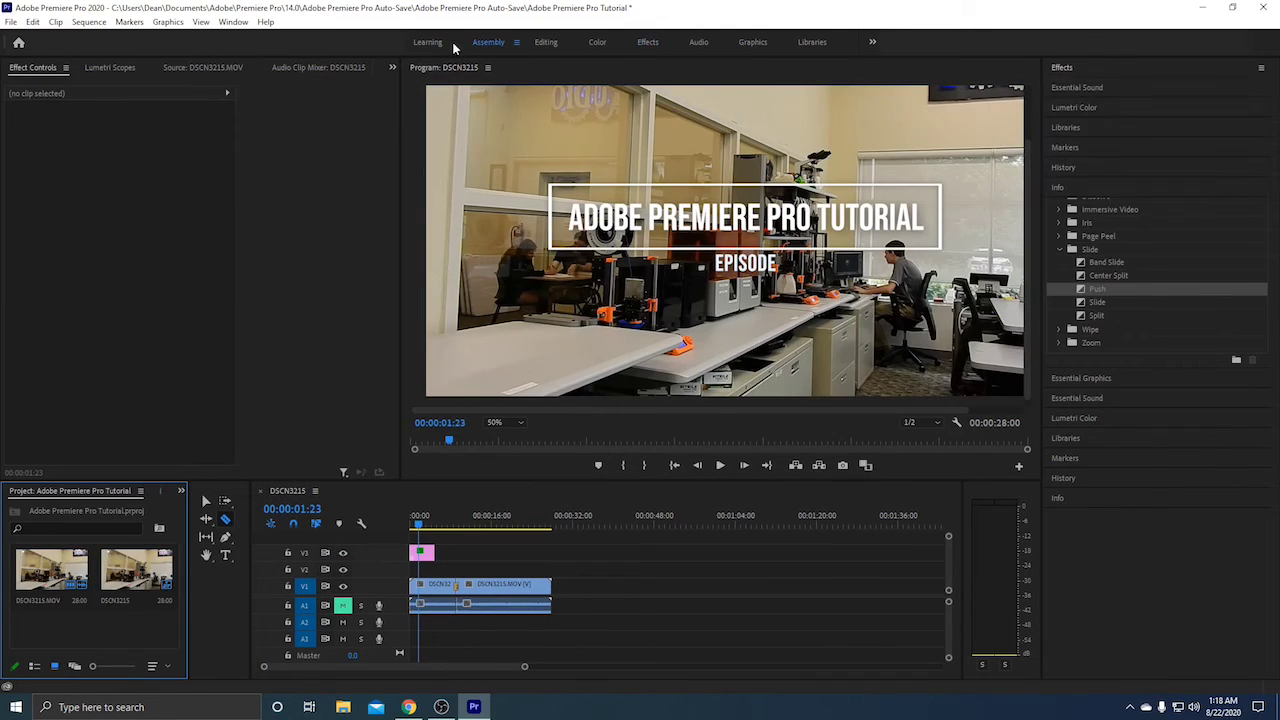
left_click(427, 44)
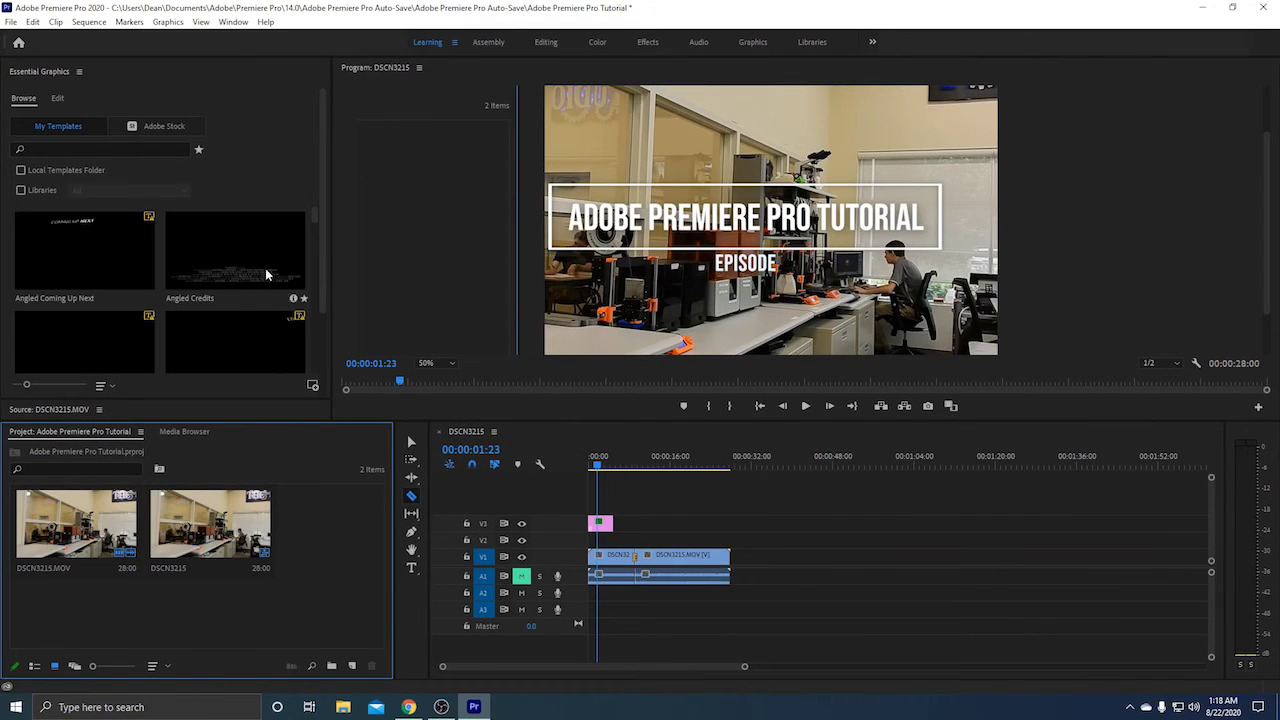
Look through the Essential Graphics title templates and the panel's options in the Learning workspace
scroll(271, 229, "down", 1)
scroll(271, 229, "down", 2)
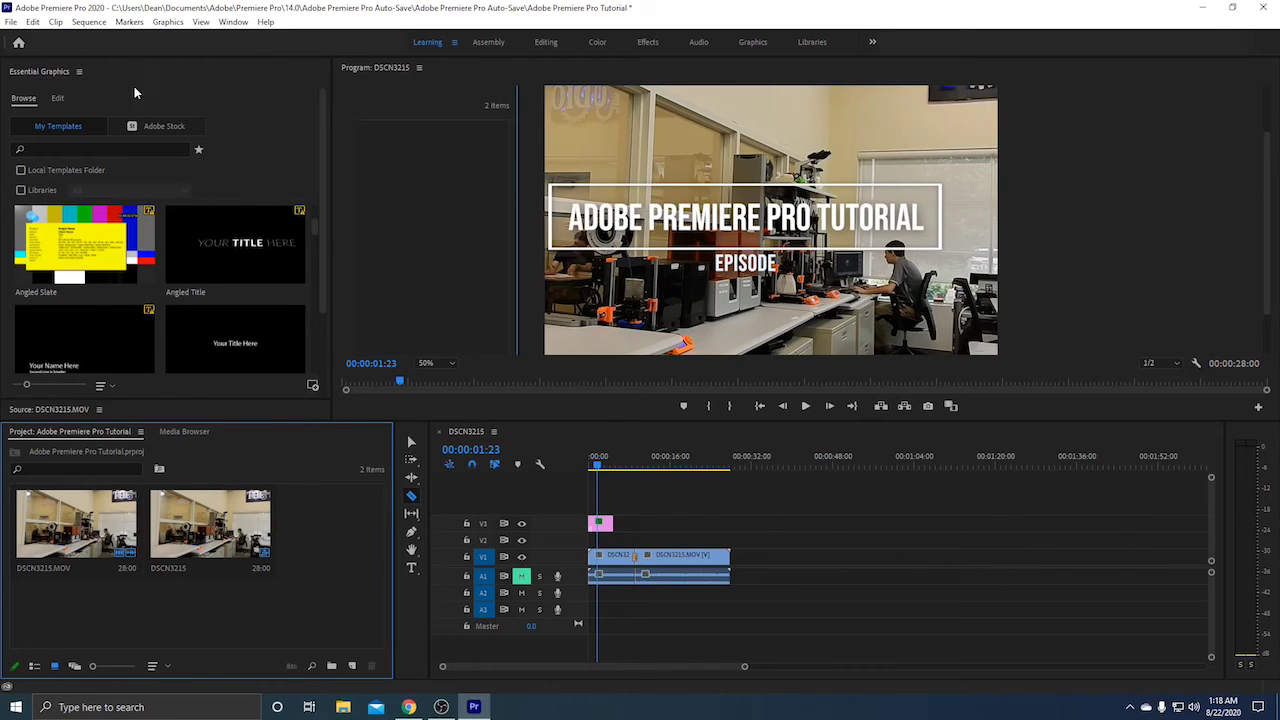
left_click(78, 73)
left_click(78, 74)
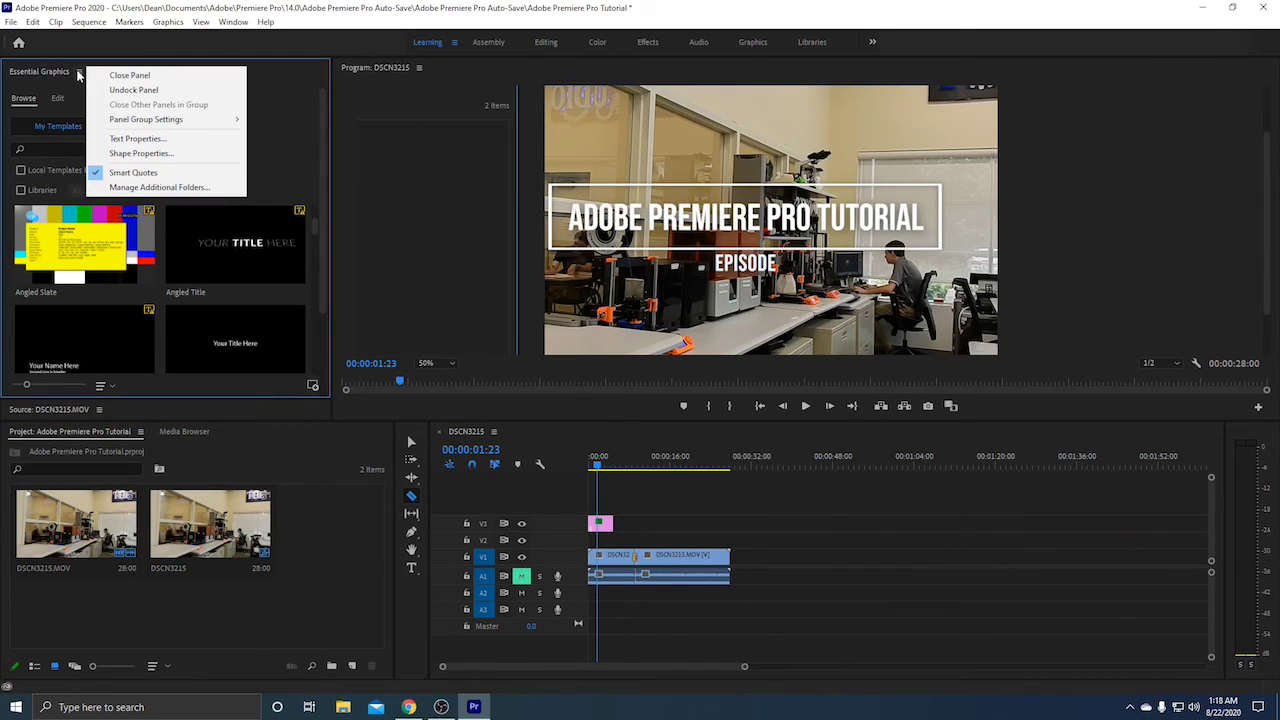
left_click(413, 165)
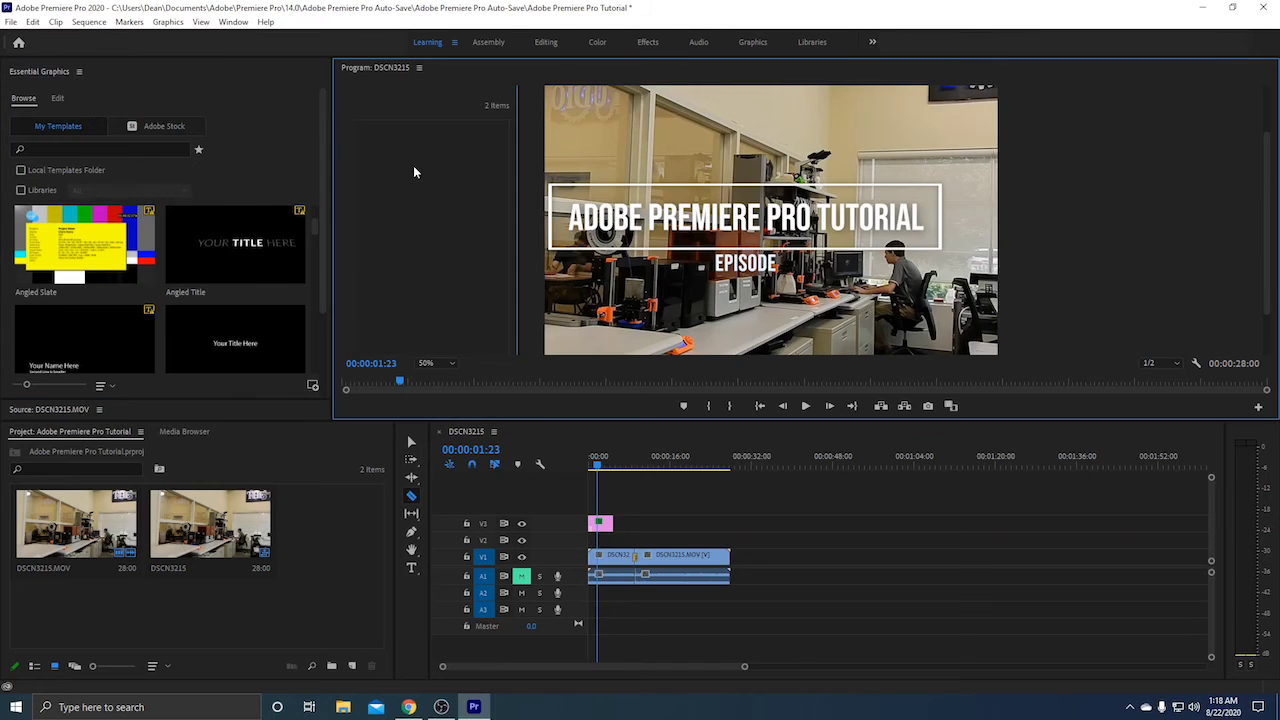
Switch to the Editing workspace, look at the Effects workspace and return to Editing
left_click(545, 43)
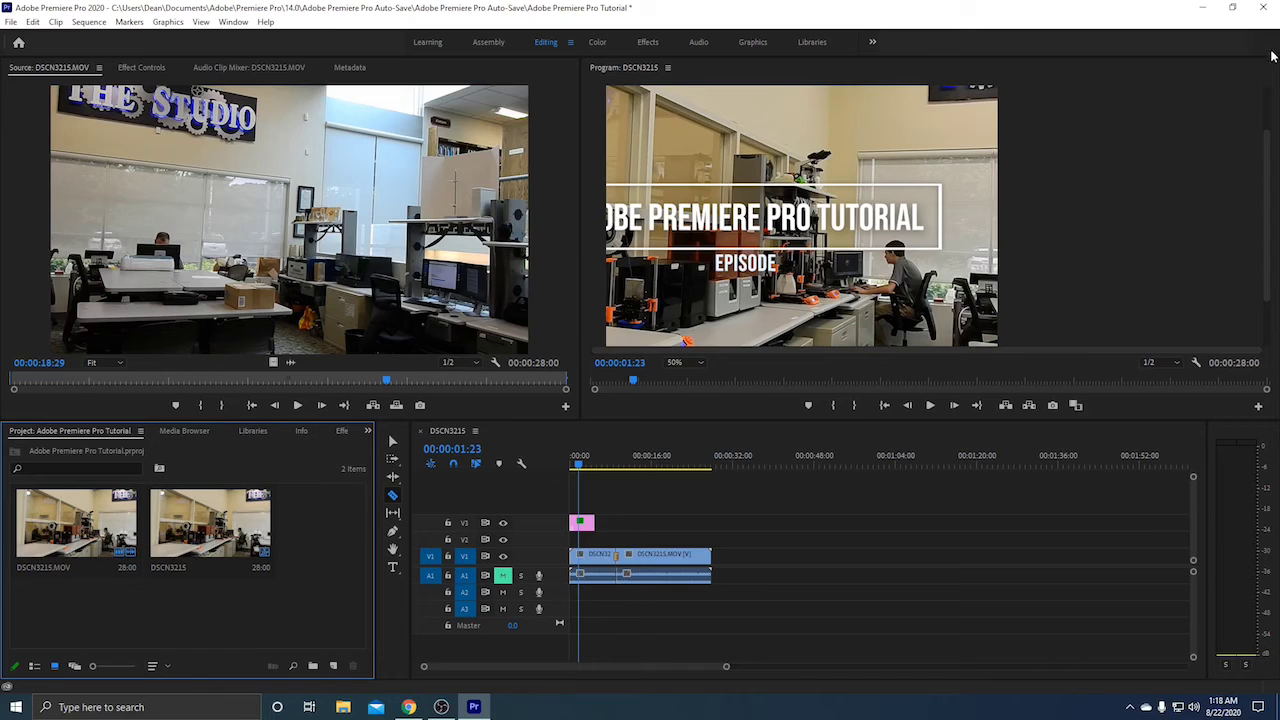
left_click(644, 45)
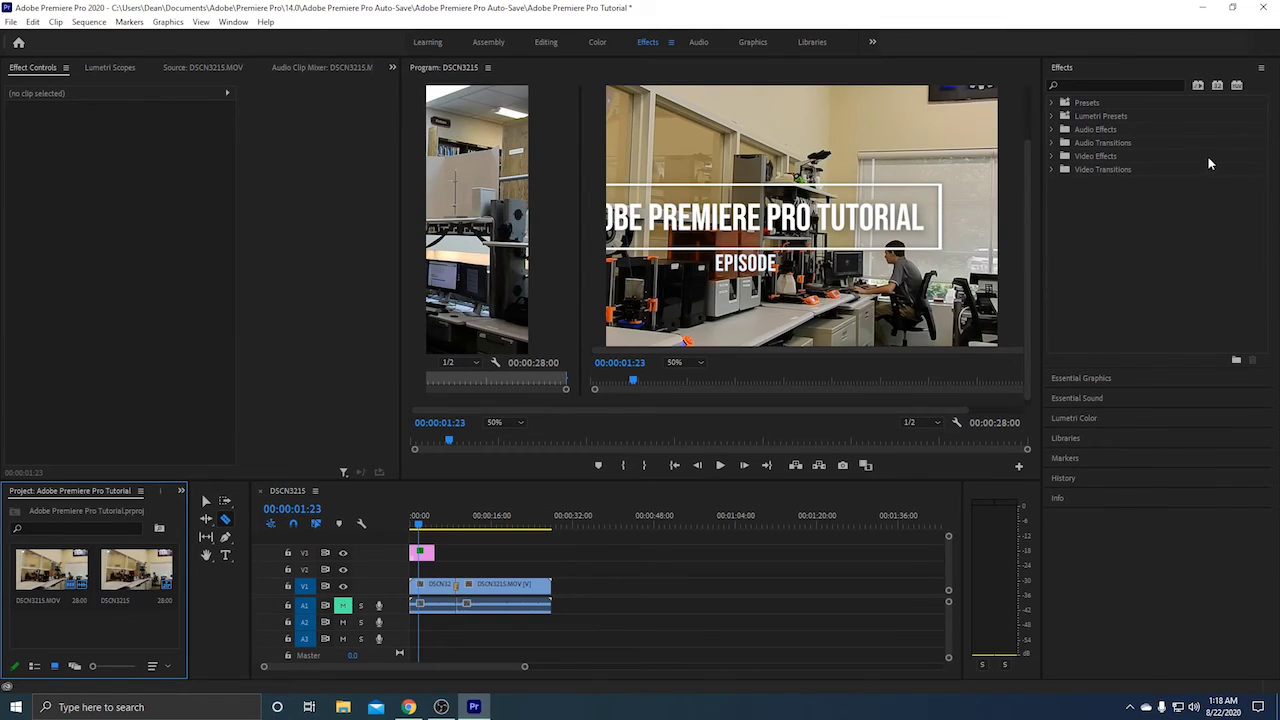
left_click(546, 42)
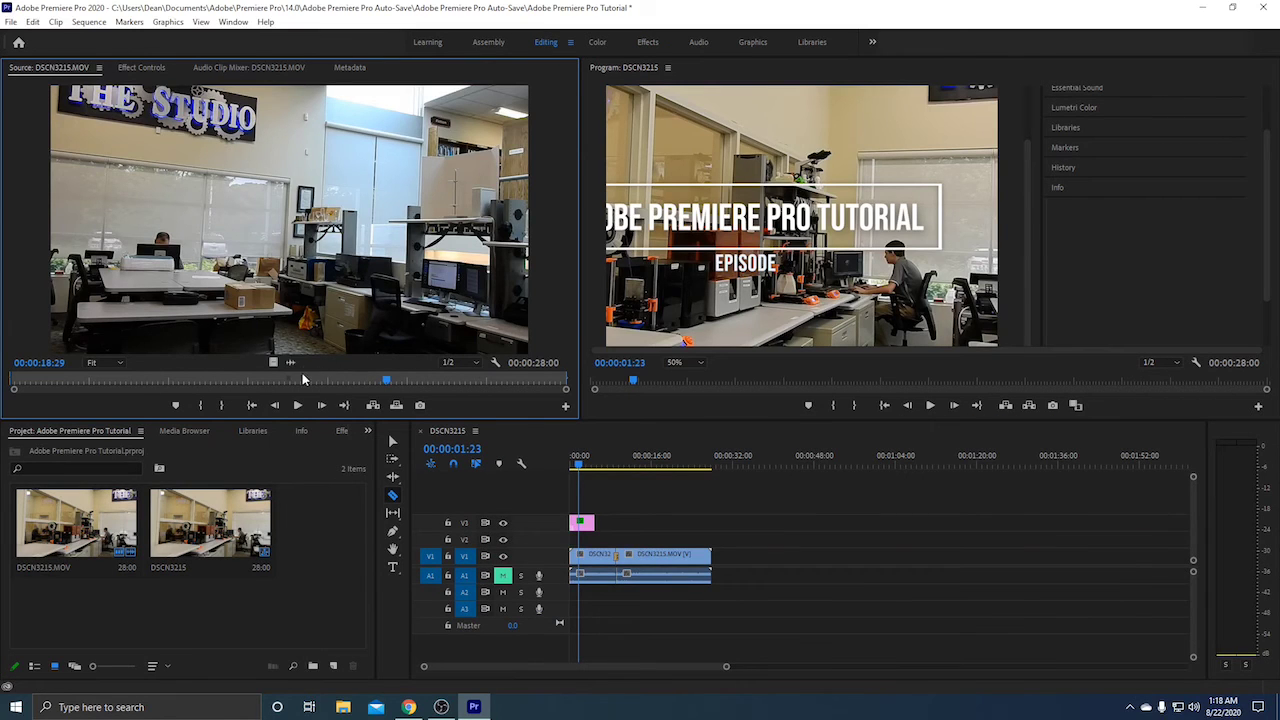
Move the source clip's playhead to 00:00:14:03 and the sequence playhead back to 00:00:01:05
left_click_drag(303, 379, 290, 380)
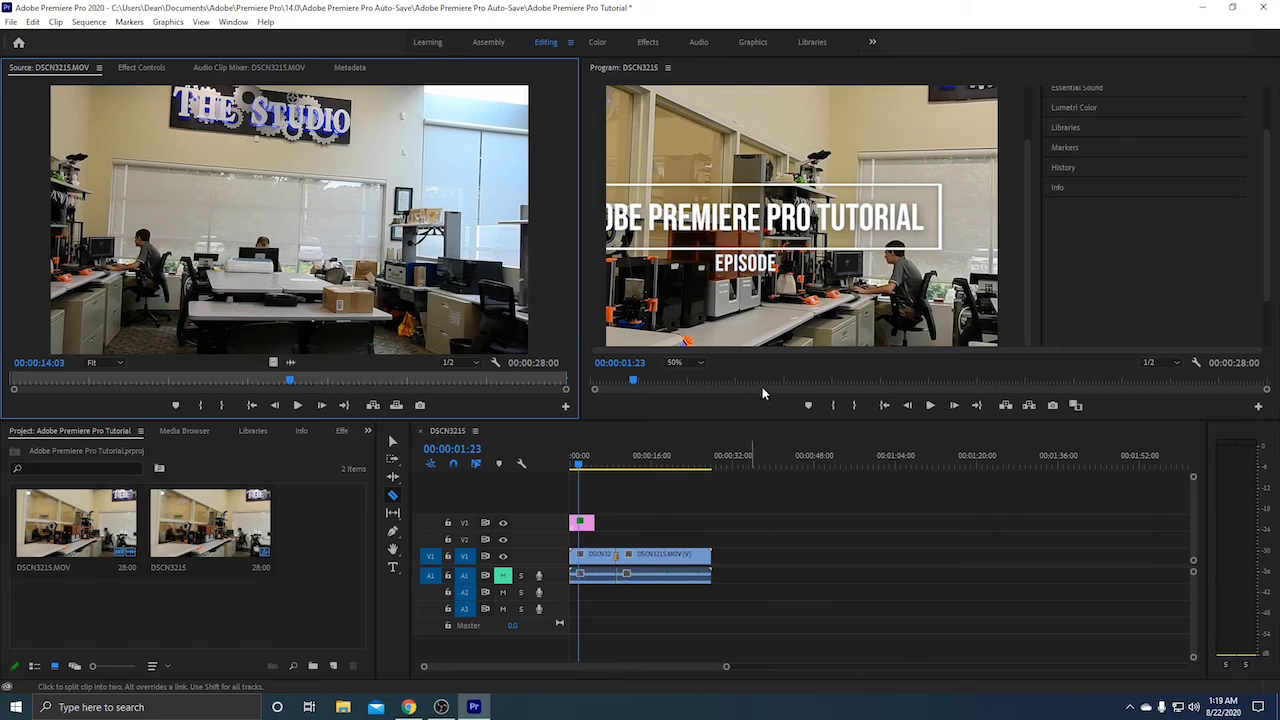
scroll(1105, 252, "up", 9)
left_click(1266, 160)
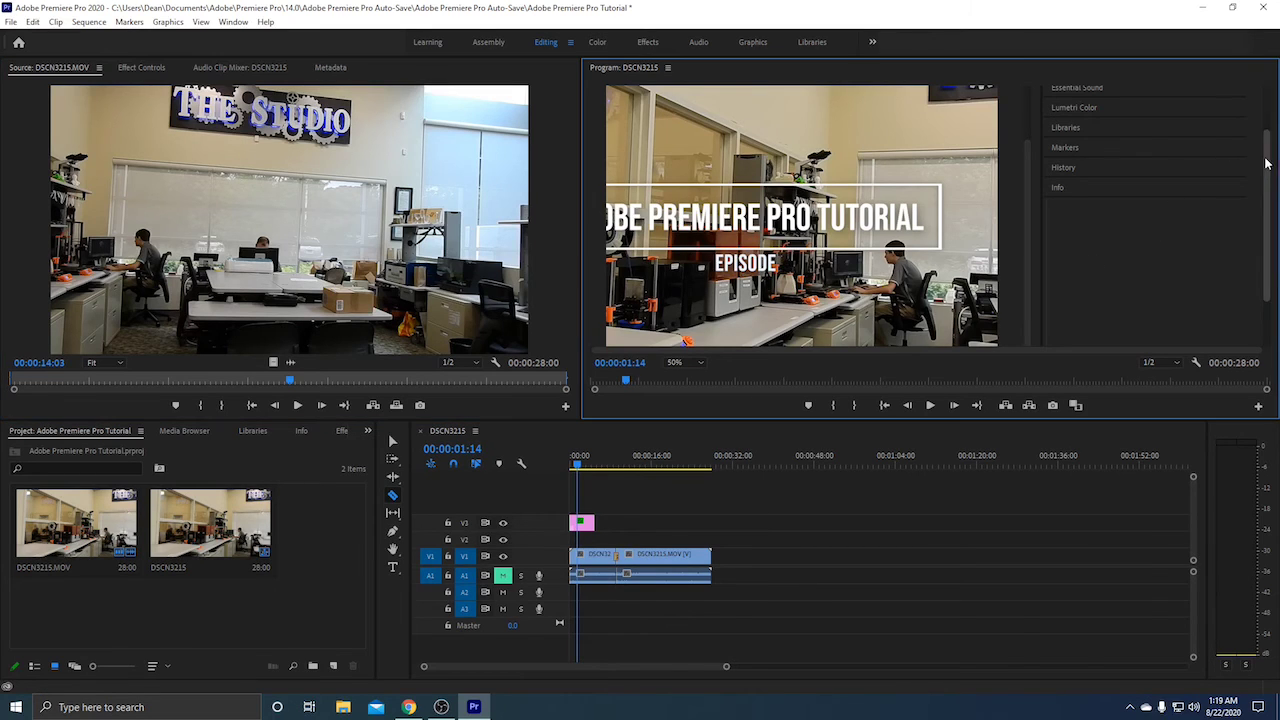
scroll(1266, 158, "up", 6)
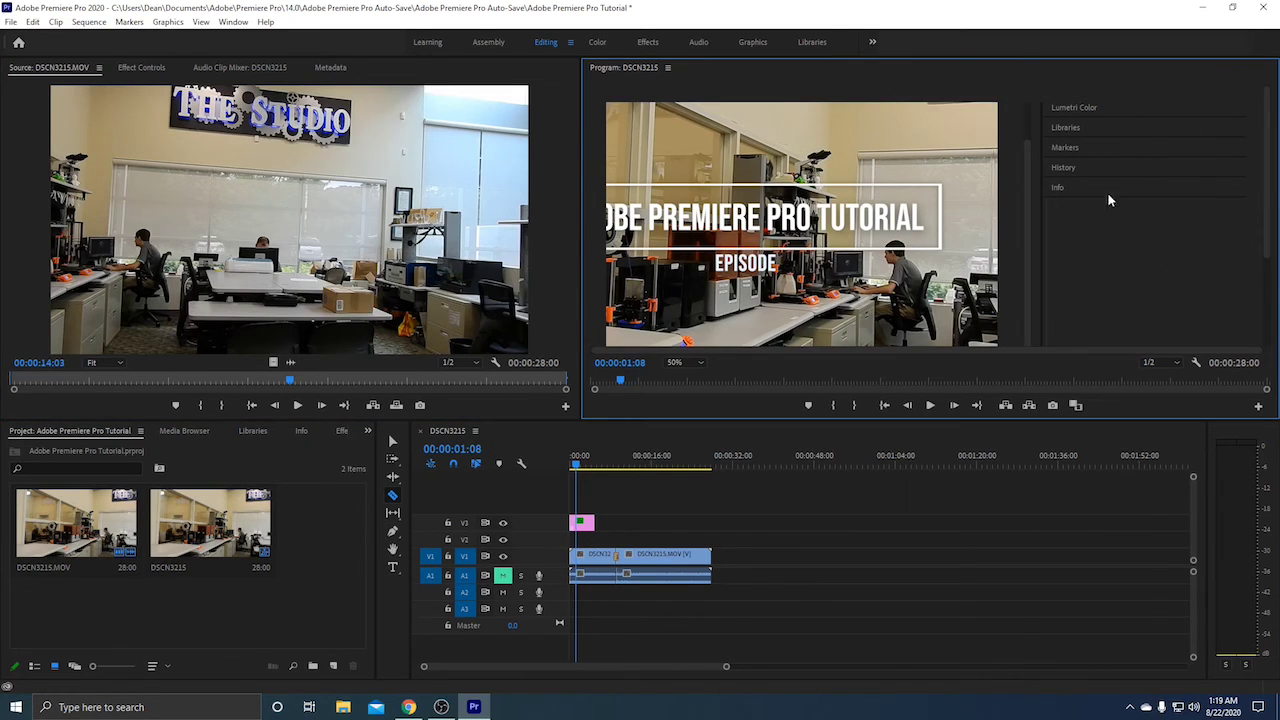
scroll(1060, 196, "up", 2)
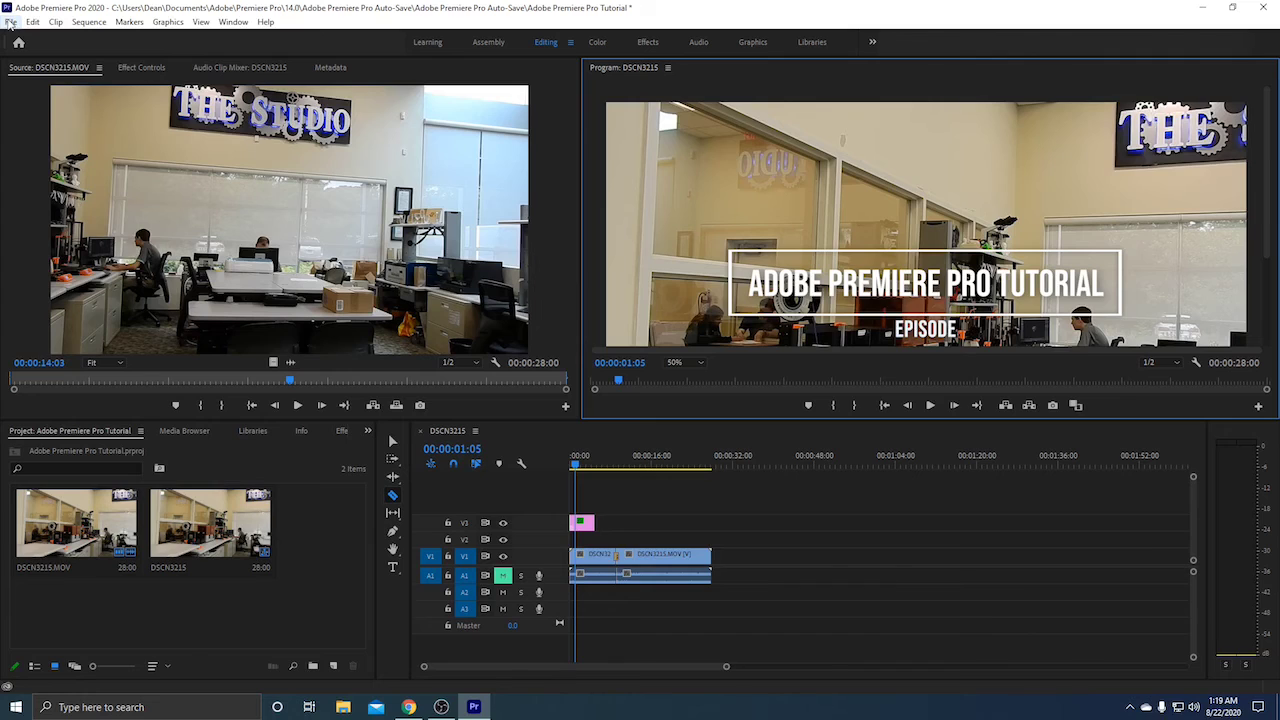
Open the media export settings for the sequence and review the available formats, keeping H.264
left_click(10, 22)
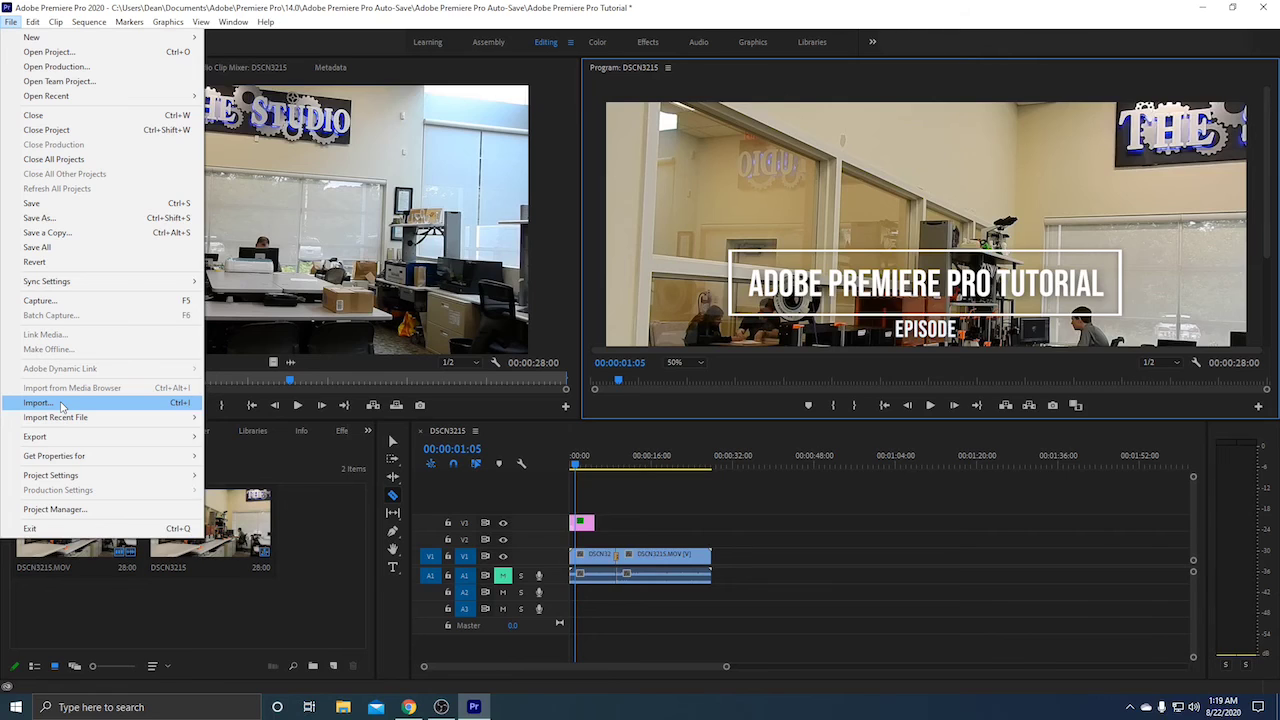
mouse_move(70, 437)
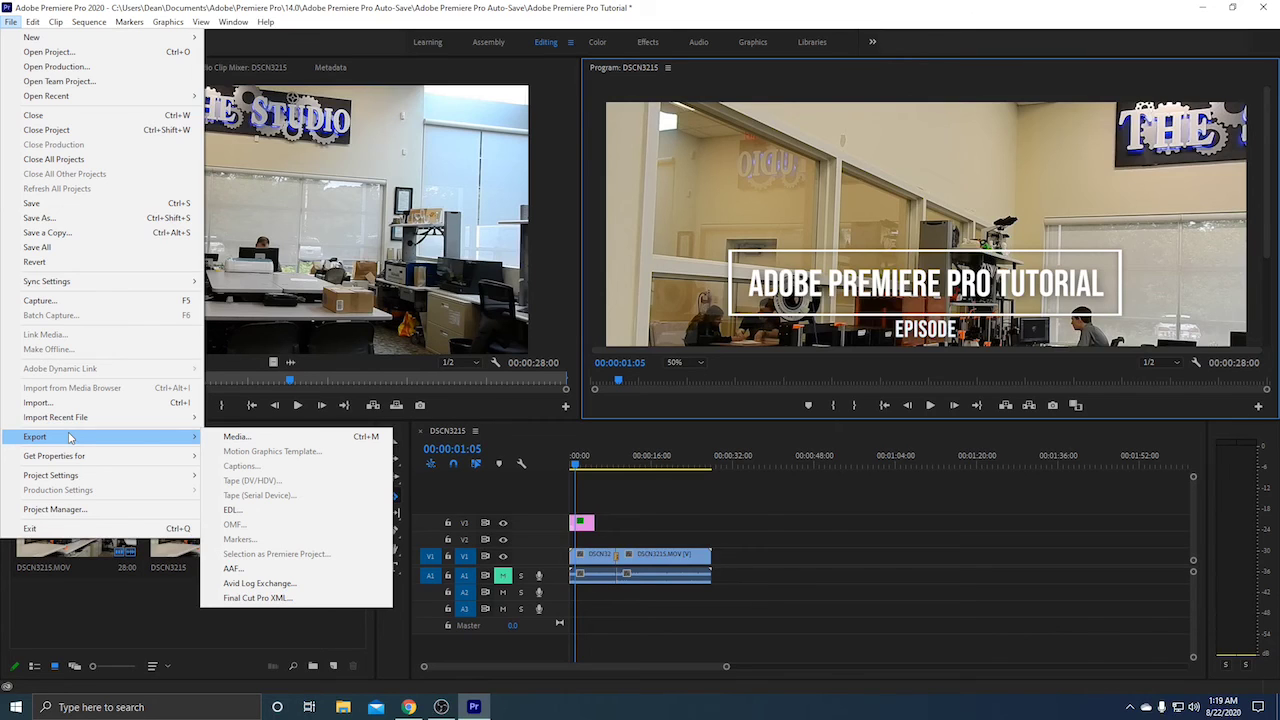
left_click(205, 441)
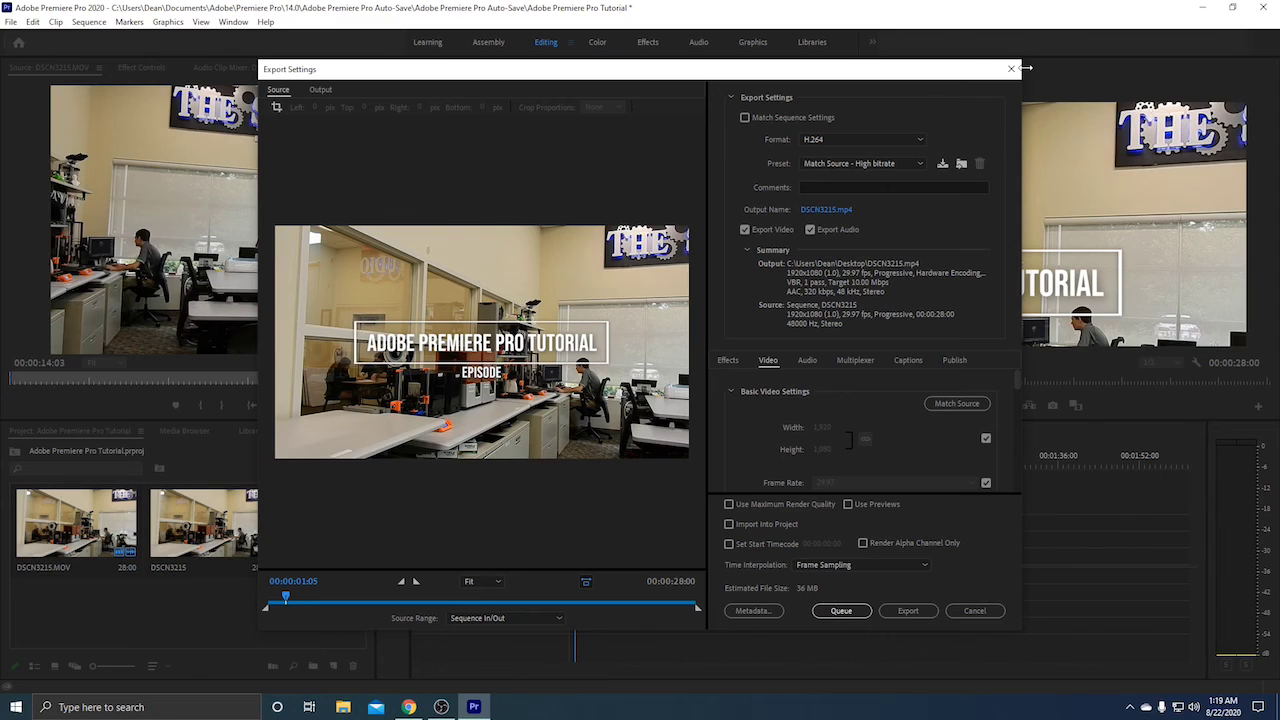
left_click(917, 138)
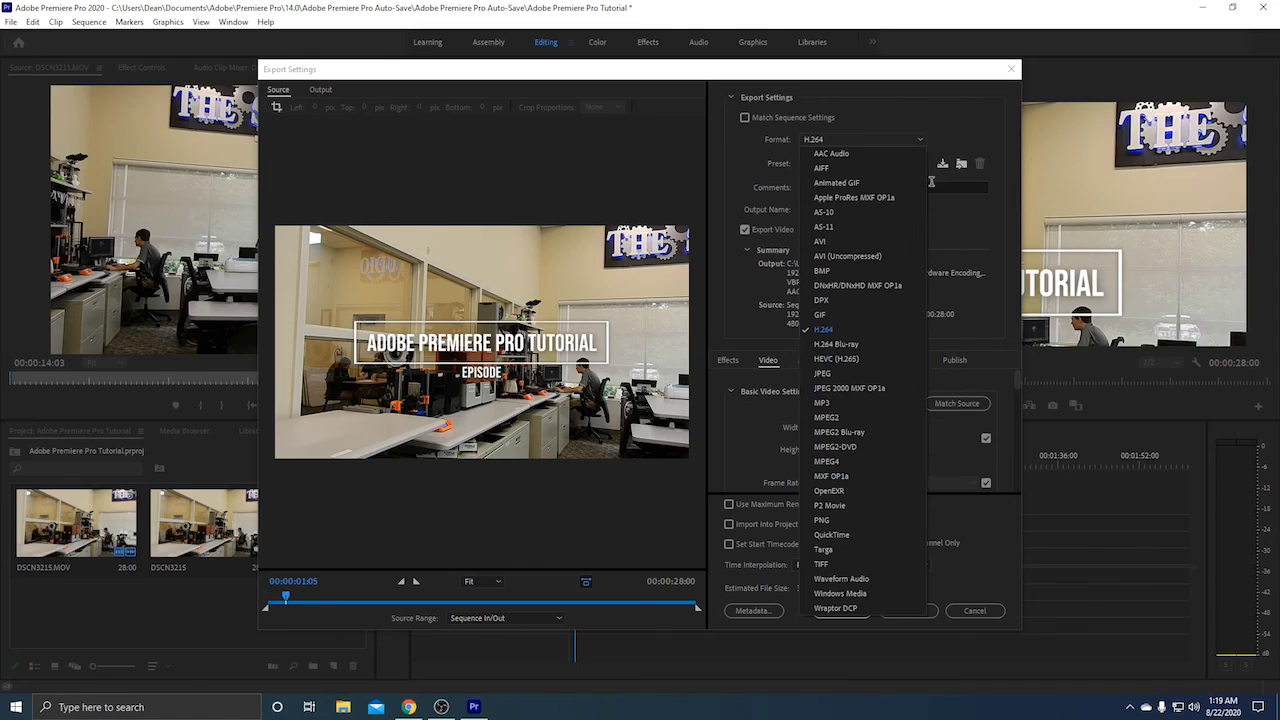
left_click(909, 103)
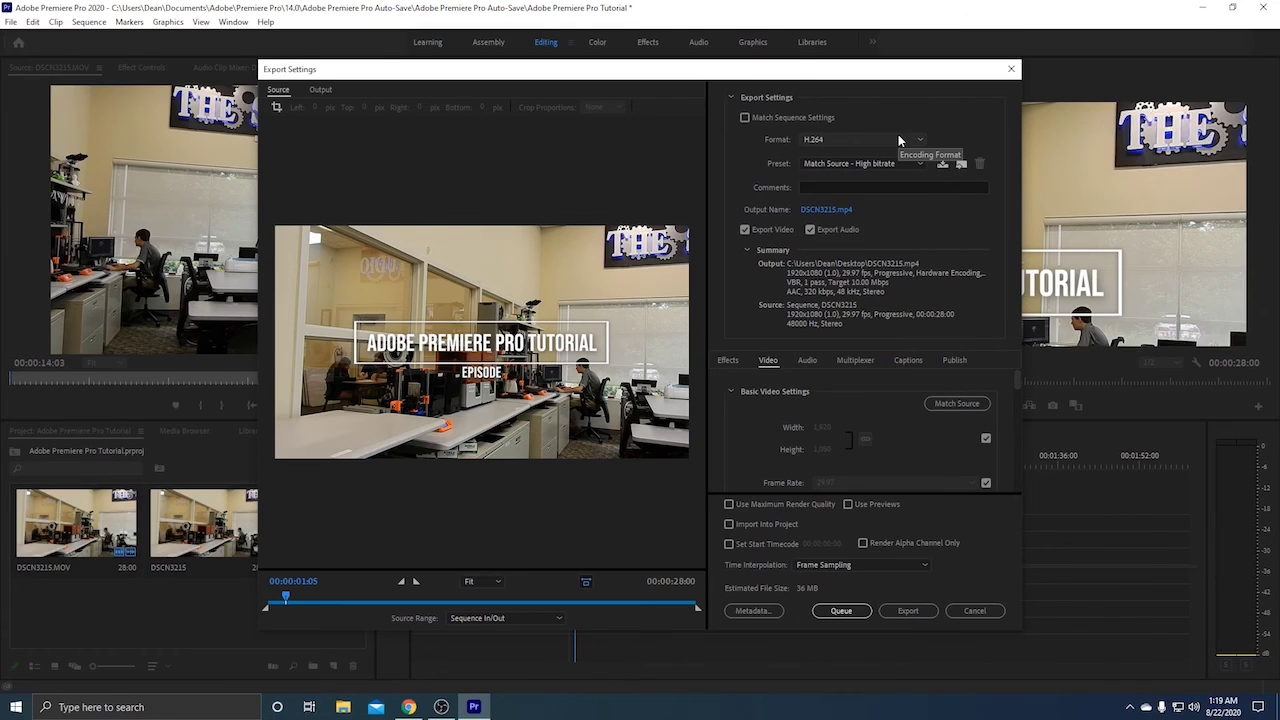
Set the export's output file name to 8 22 20 Tutorial and its save location to the Desktop
left_click(820, 209)
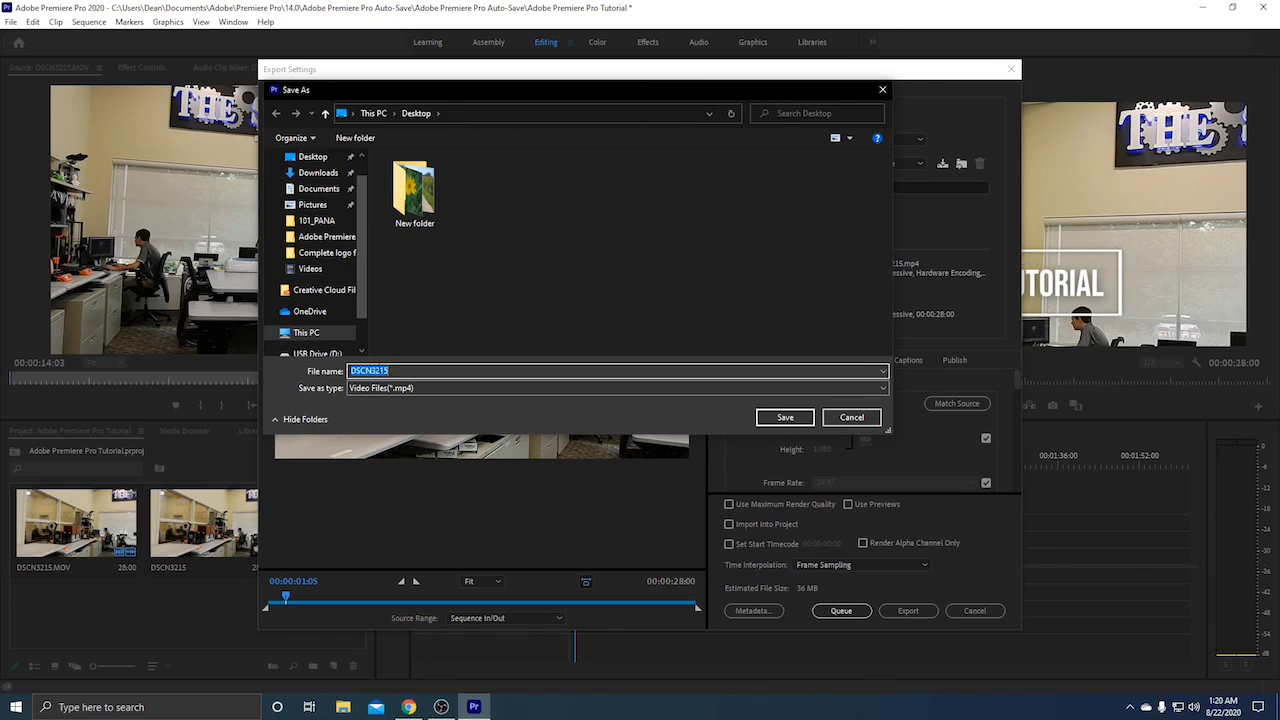
left_click(380, 370)
double_click(380, 370)
key("BackSpace")
type("8 22 20")
type("Tutorial")
left_click(316, 162)
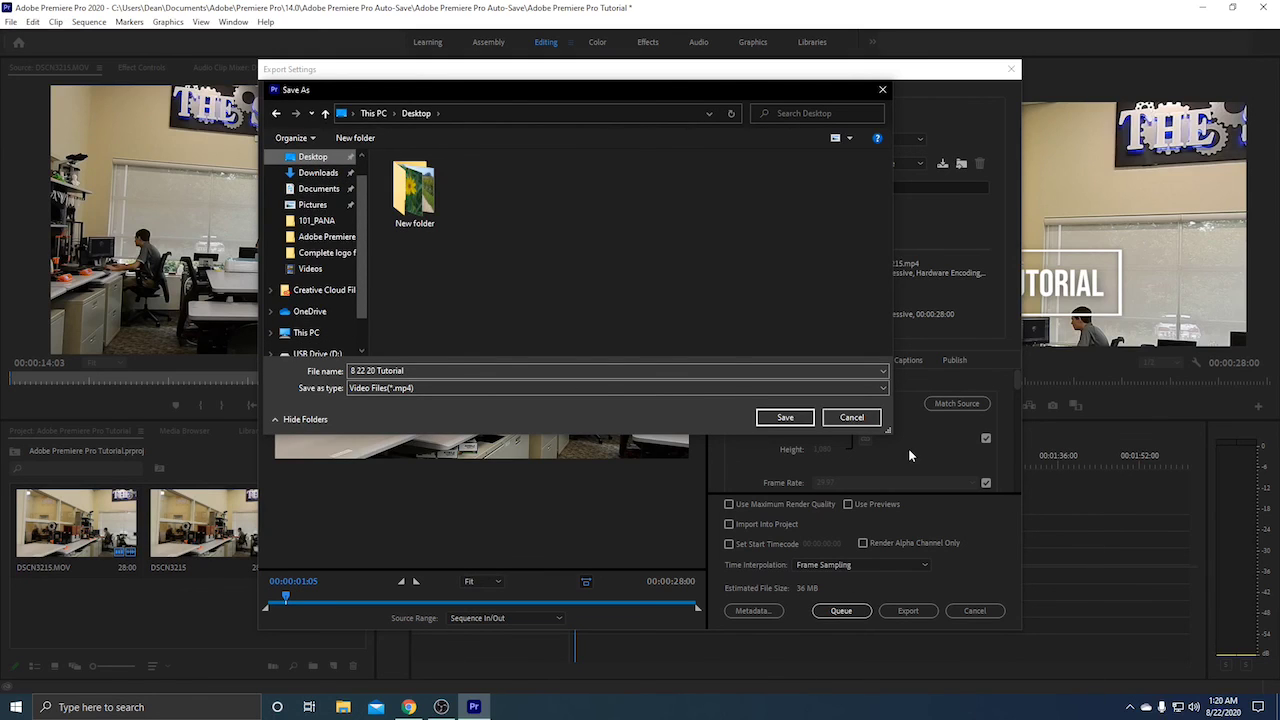
left_click(784, 418)
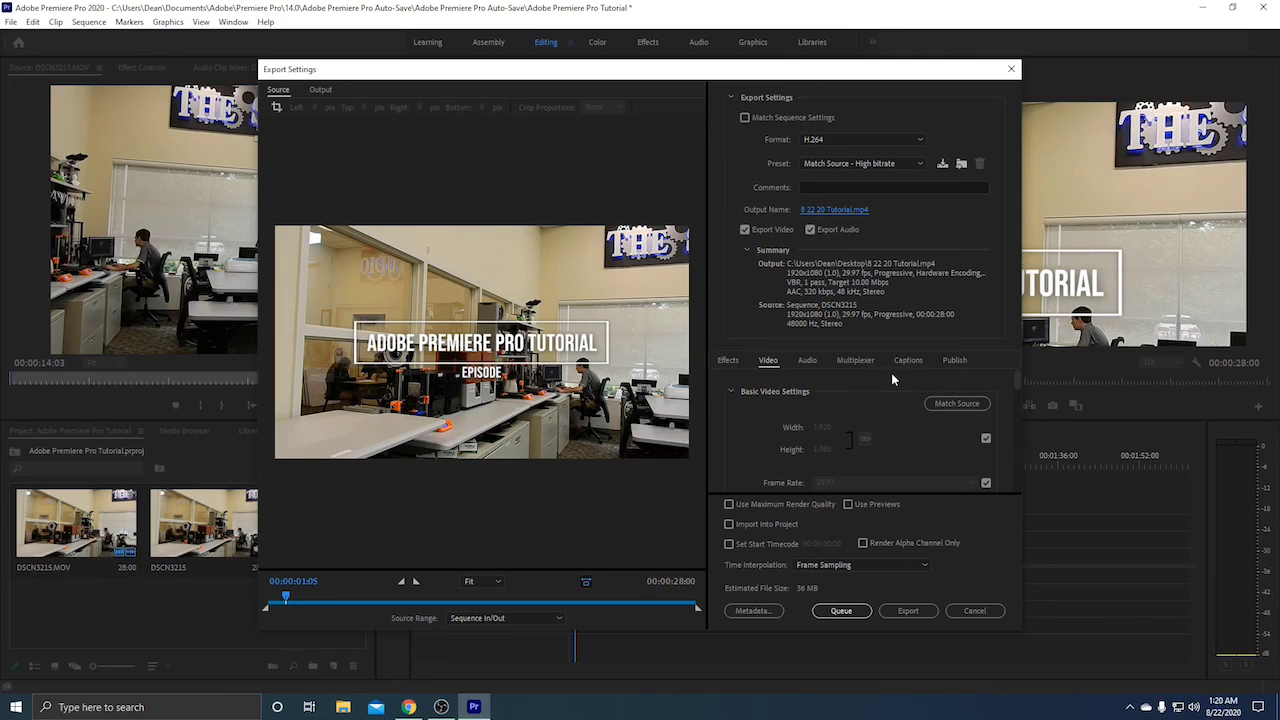
Review the export presets, keep Match Source - High bitrate and export the video
left_click(826, 165)
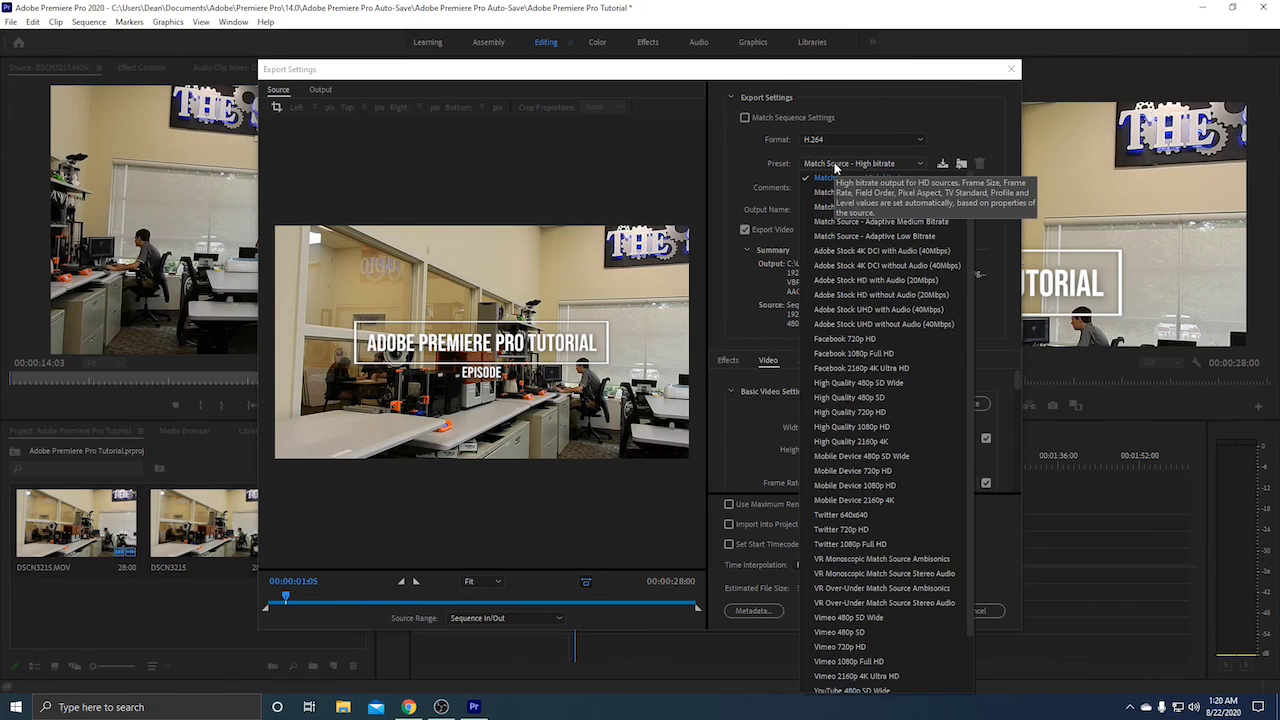
left_click(954, 103)
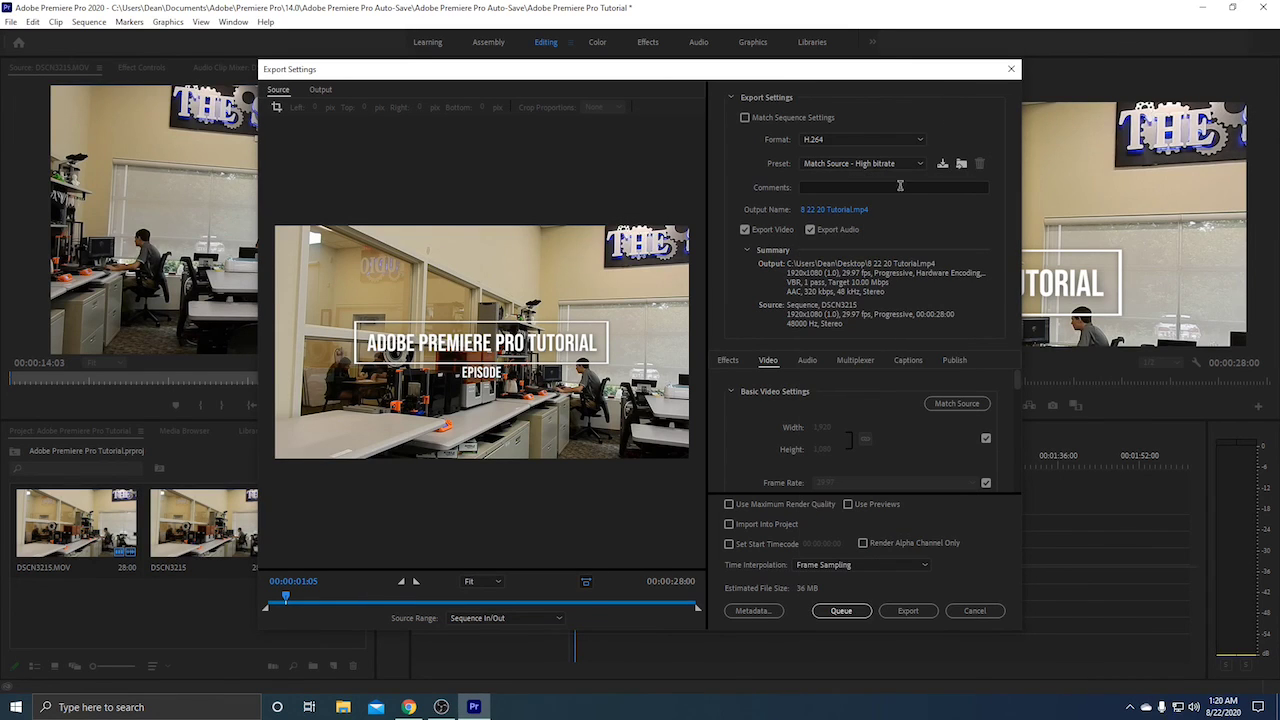
left_click(904, 612)
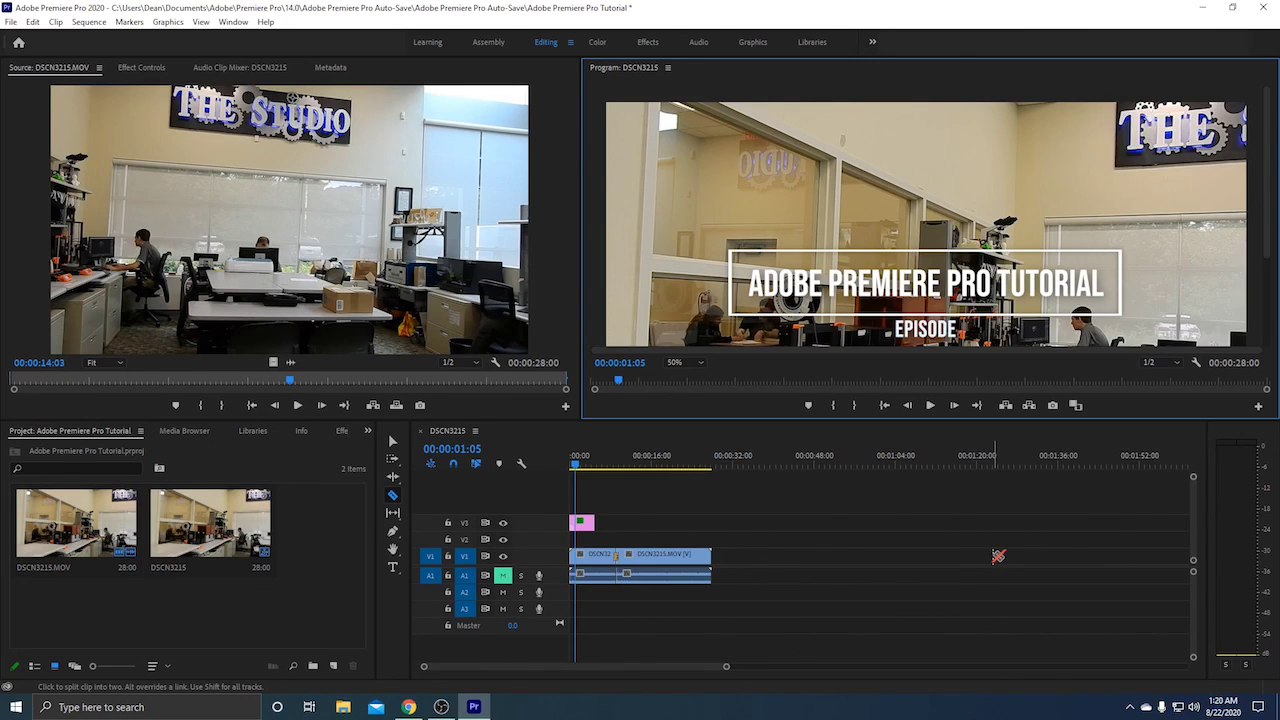
Save the project and close Premiere Pro, saving the changes on exit
key("ctrl+s")
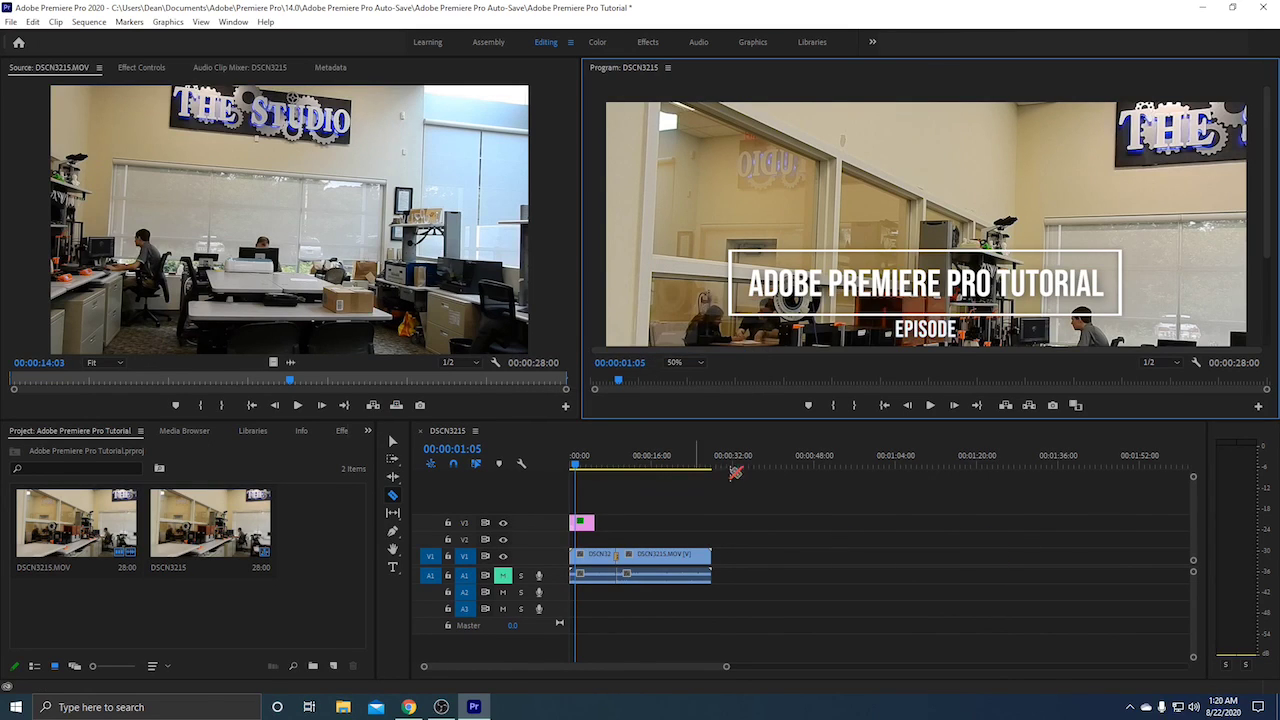
left_click(1263, 8)
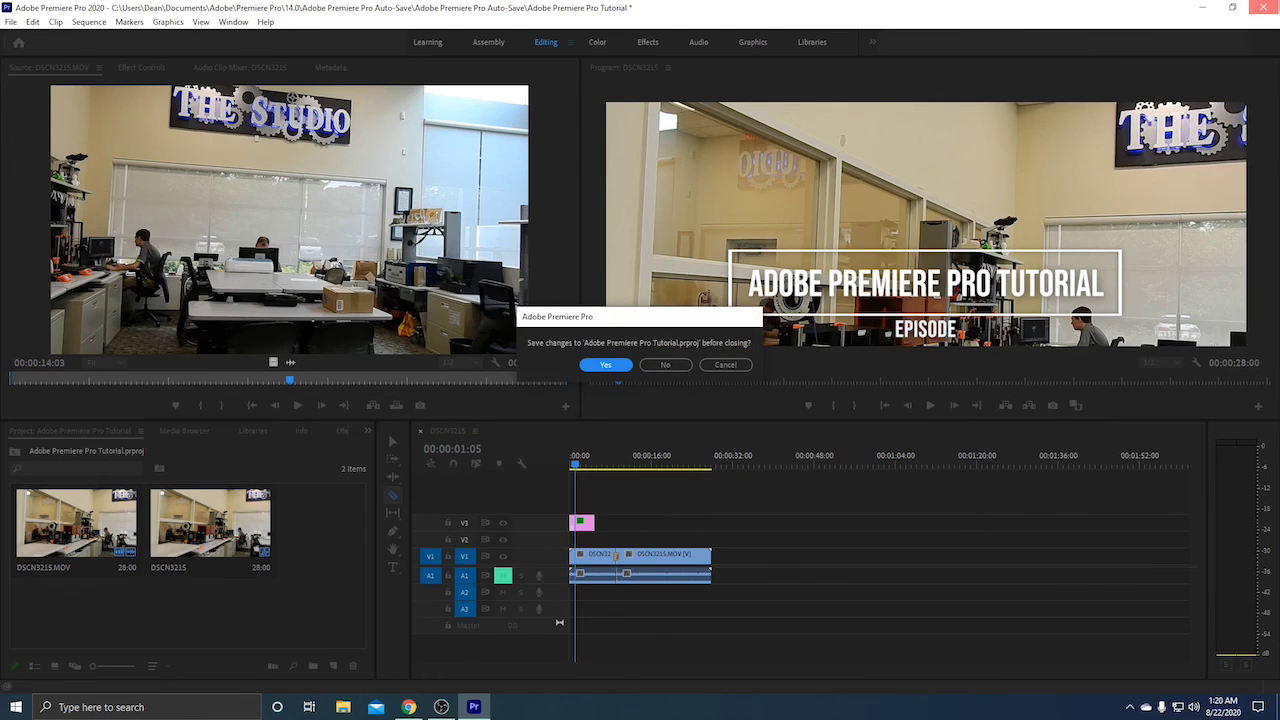
left_click(607, 367)
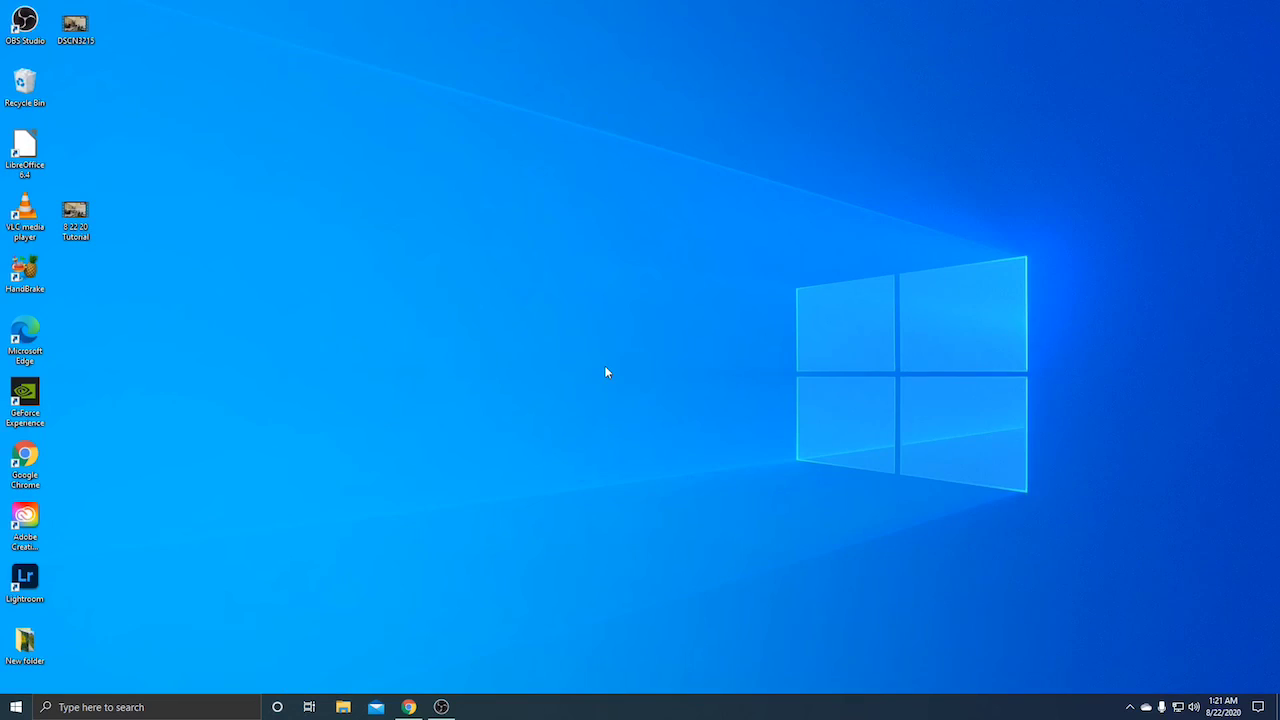